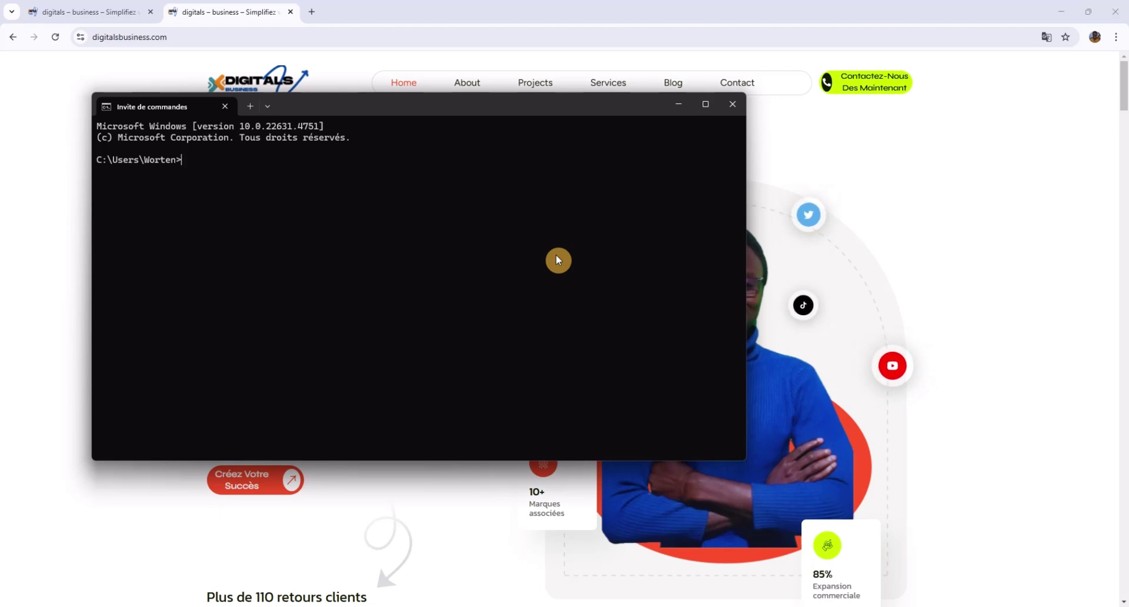
Launch SQL*Plus from the command prompt with sqlplus.
type("sq")
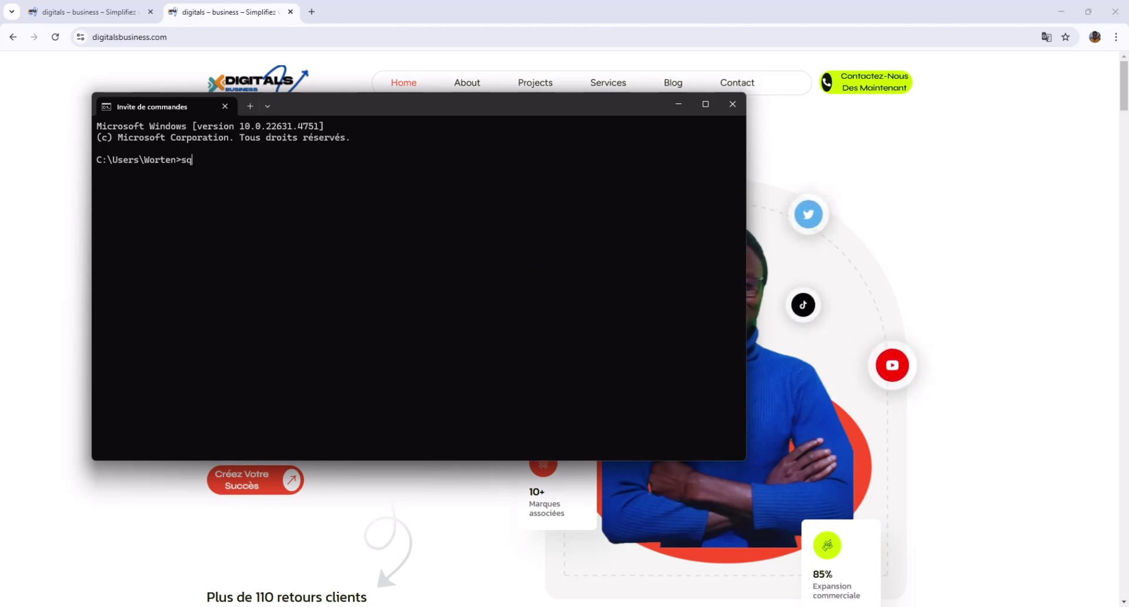
type("l")
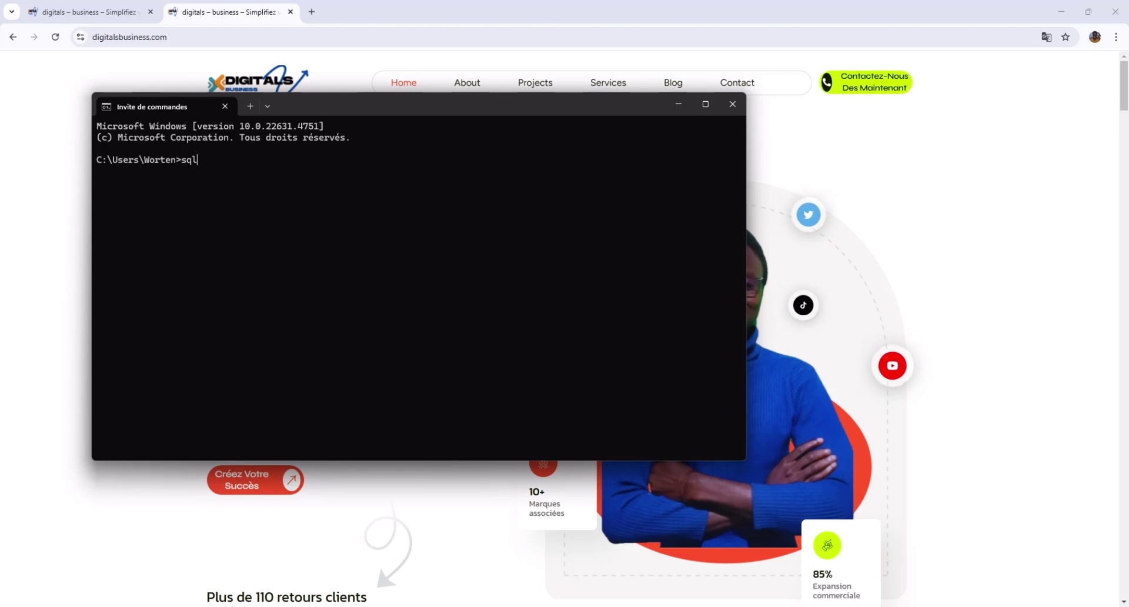
type("plus")
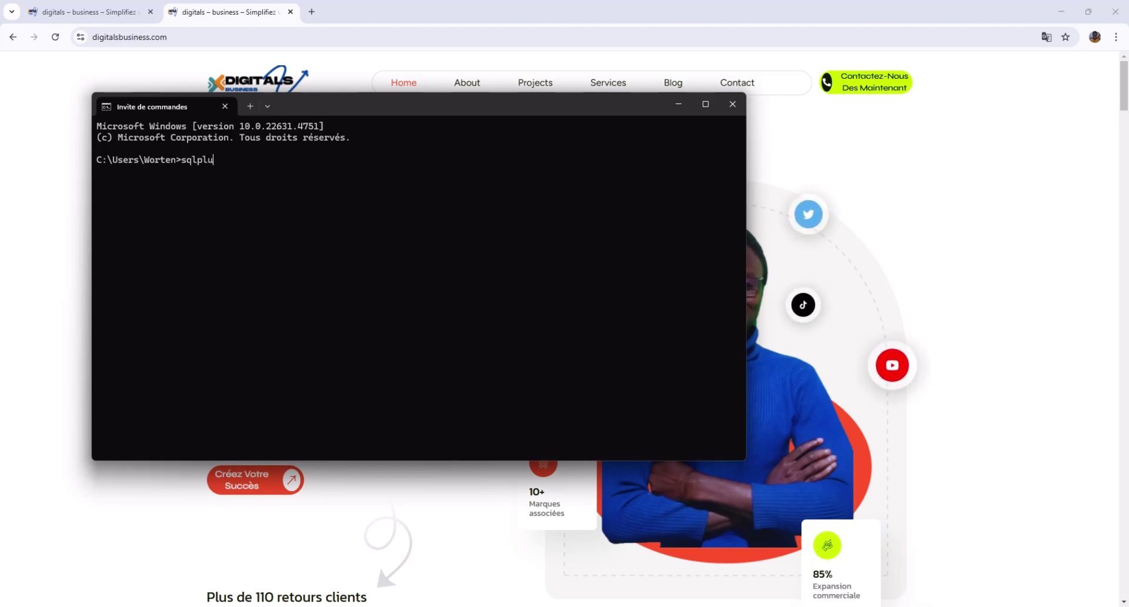
key("Return")
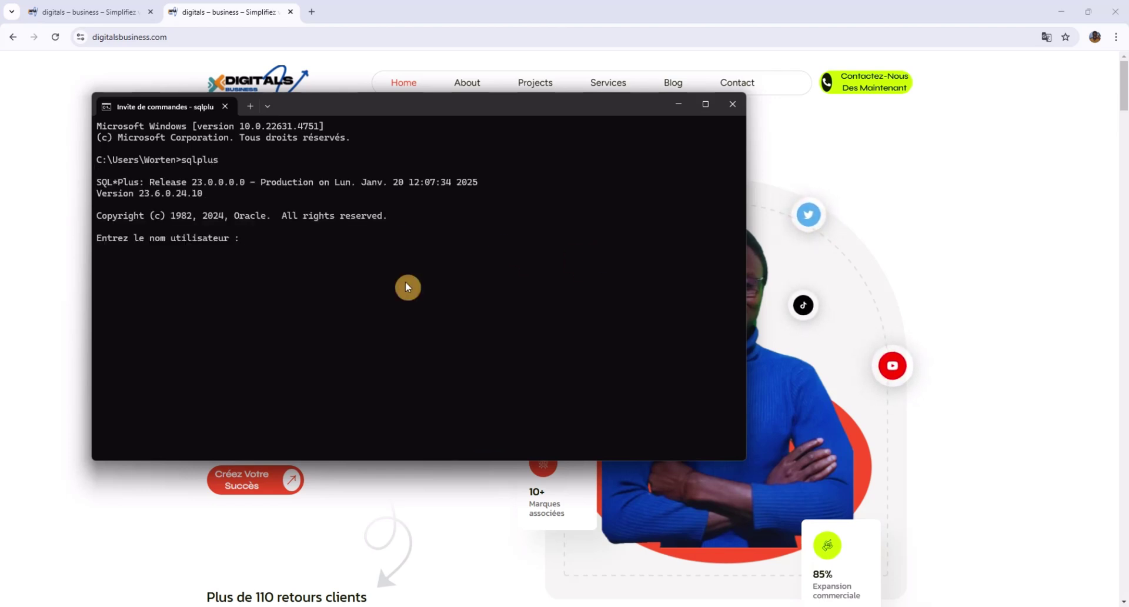
left_click(459, 604)
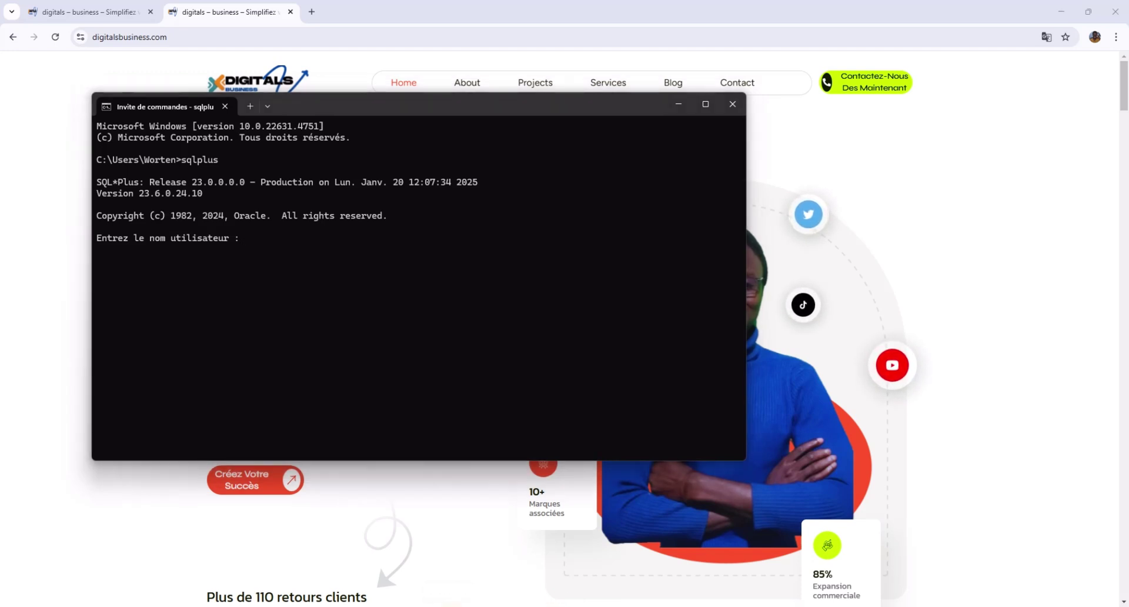
type("sq")
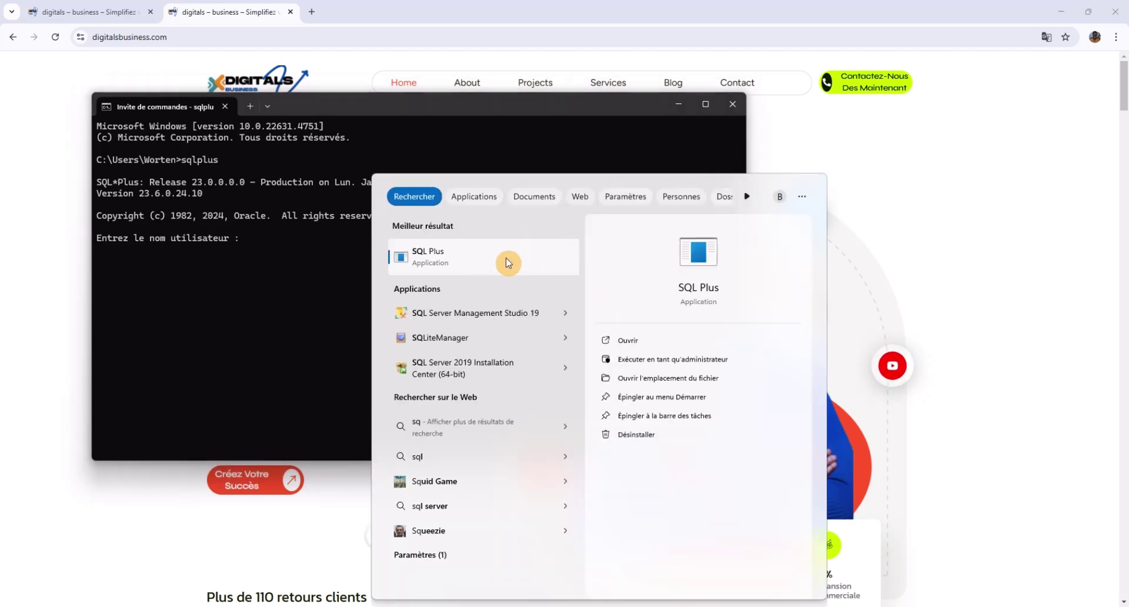
left_click(259, 241)
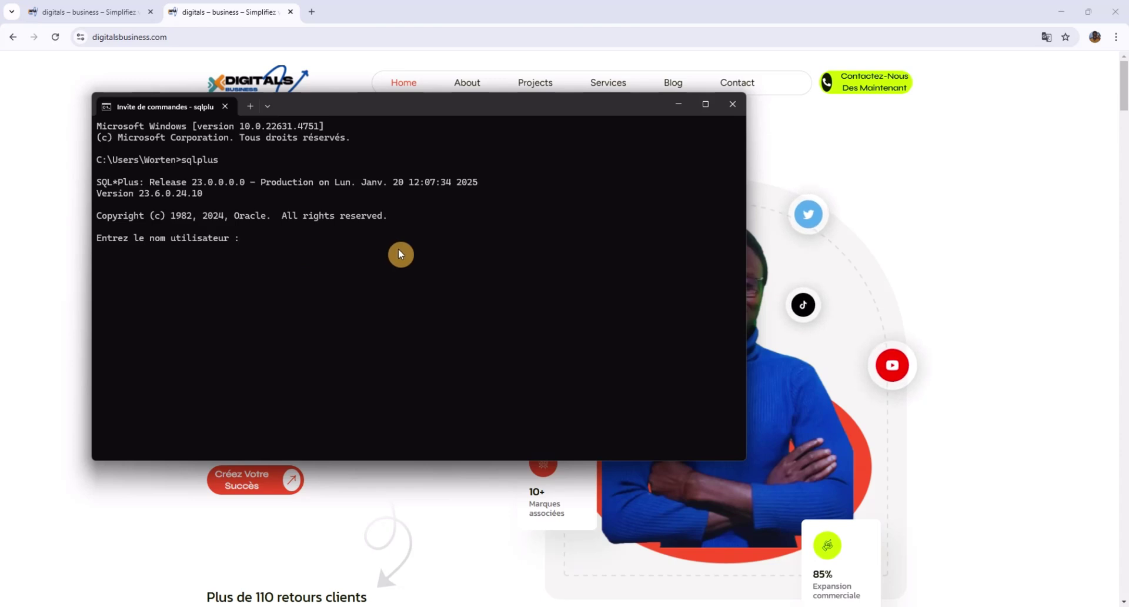
Log in as 'sys as sysdba' with the sys password to reach the SQL> prompt.
type("sys as")
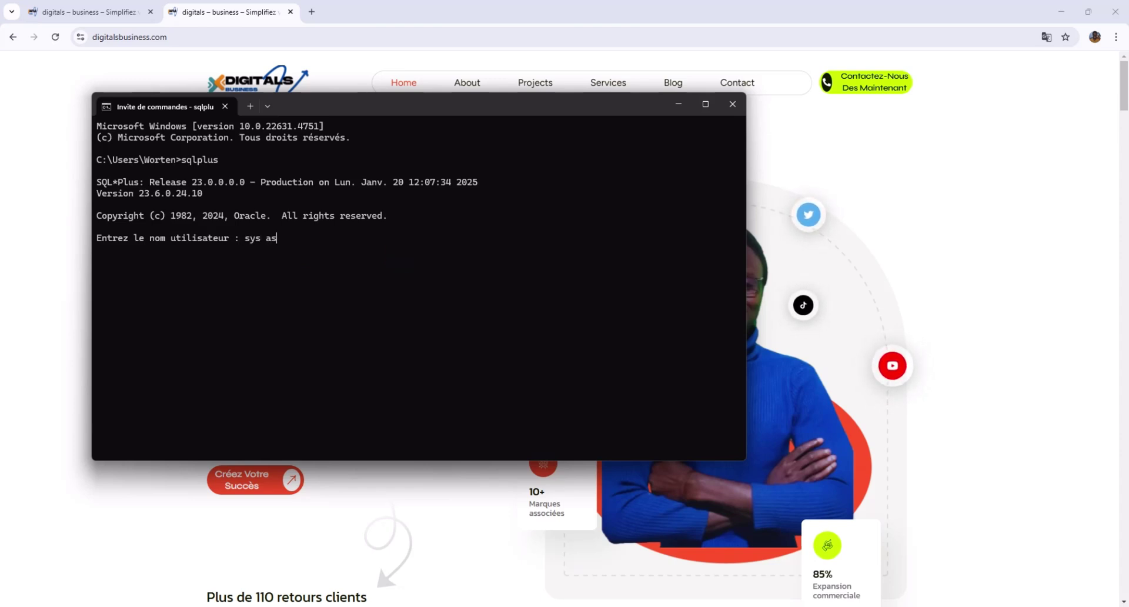
type(" sys")
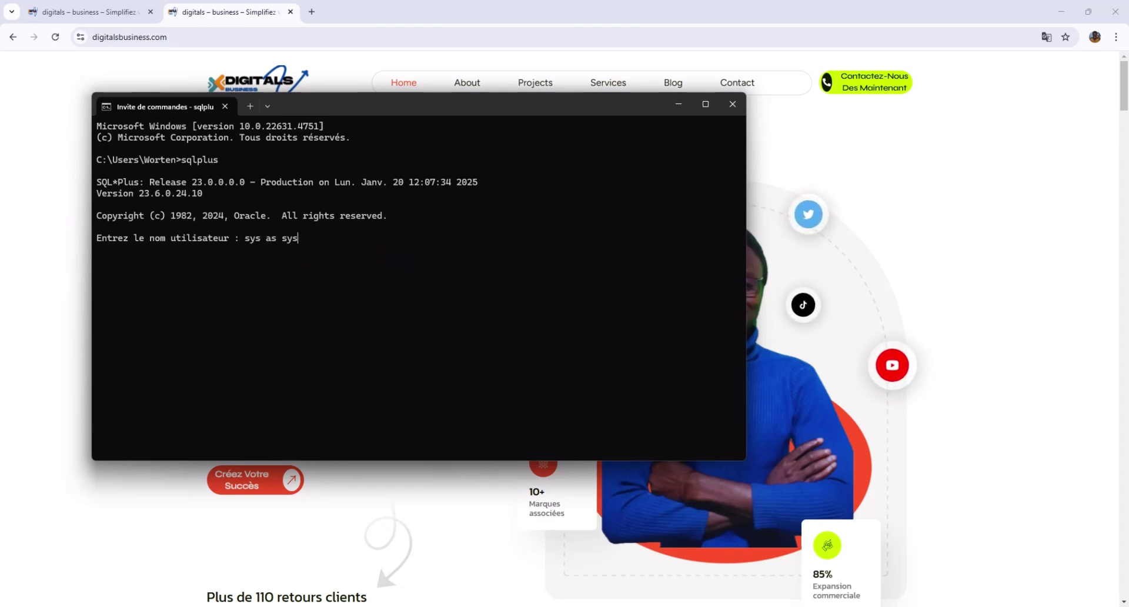
type("dba")
key("Return")
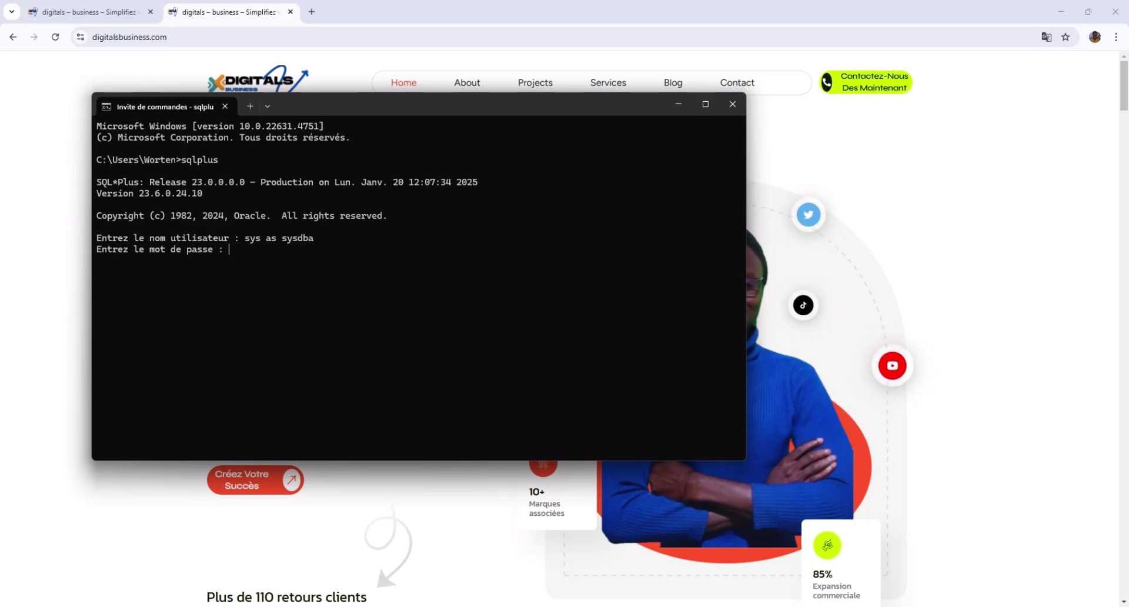
key("Return")
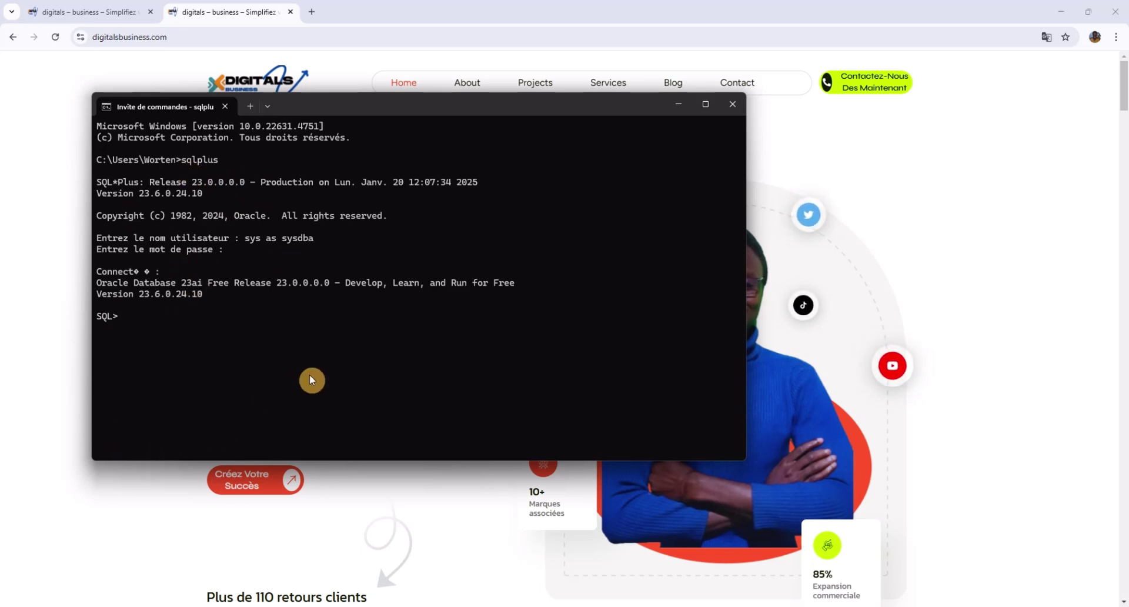
Run SELECT USERNAME FROM dba_users; and scroll through the 44 returned usernames.
type("SELECY")
key("BackSpace")
type("T ")
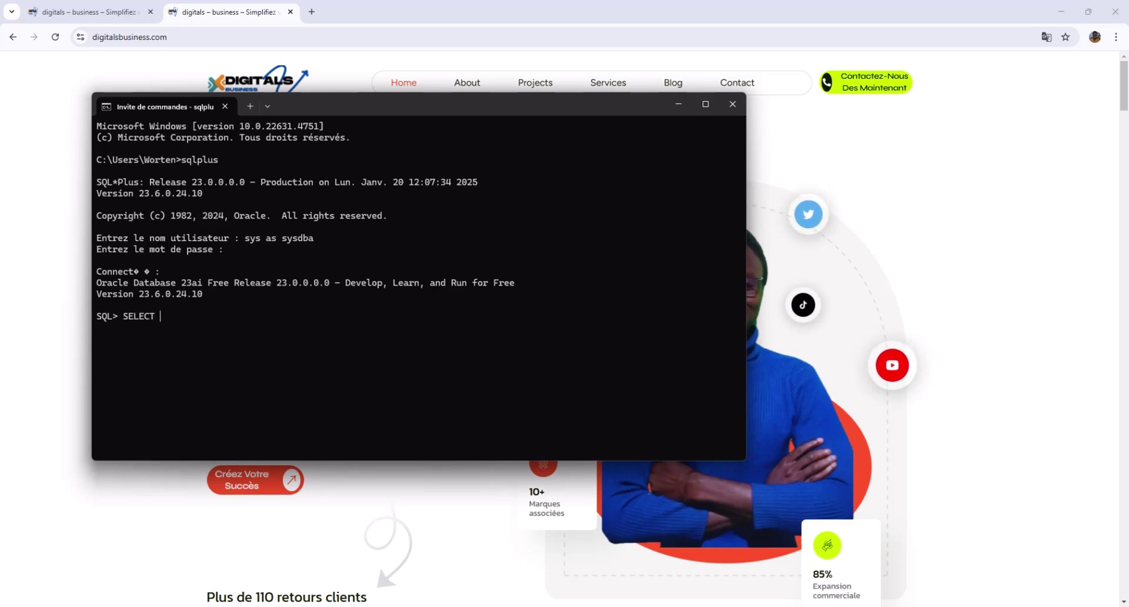
type("USERNA")
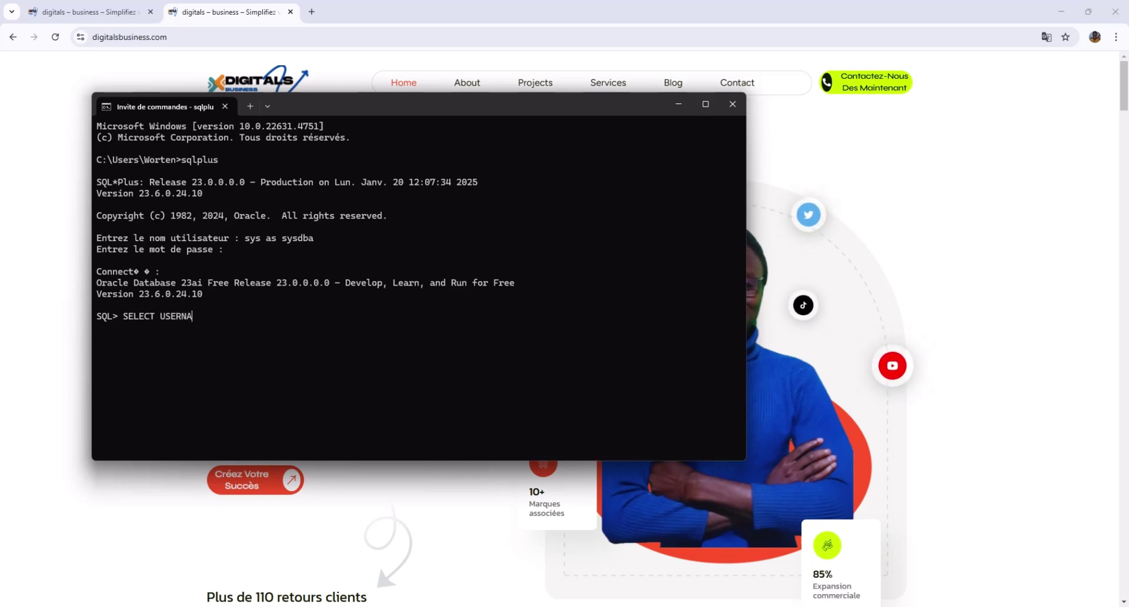
type("ME")
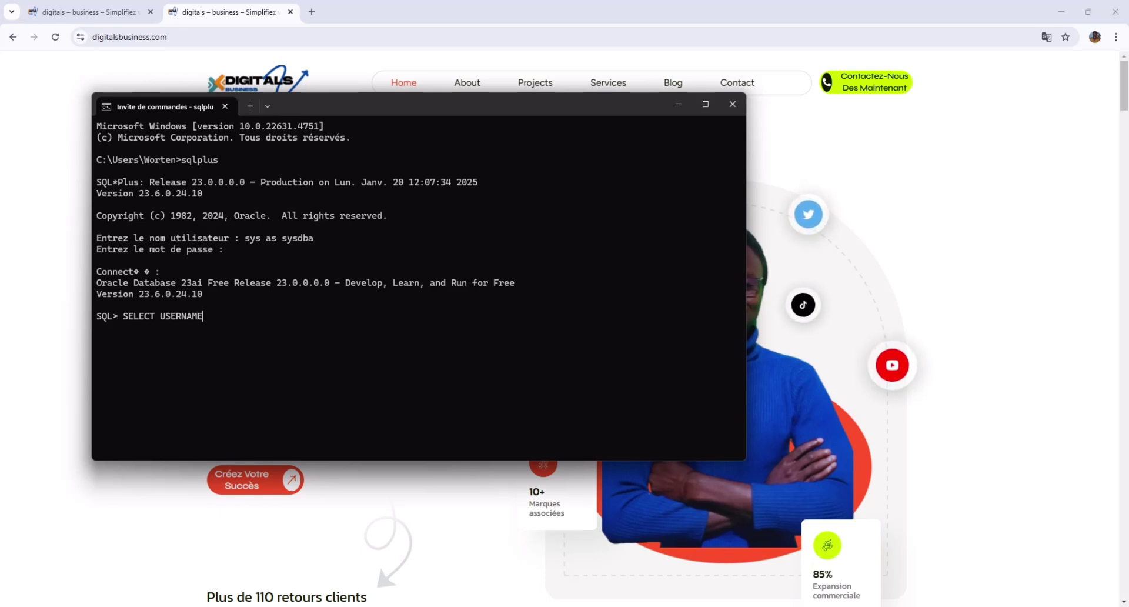
type(" FROM dba")
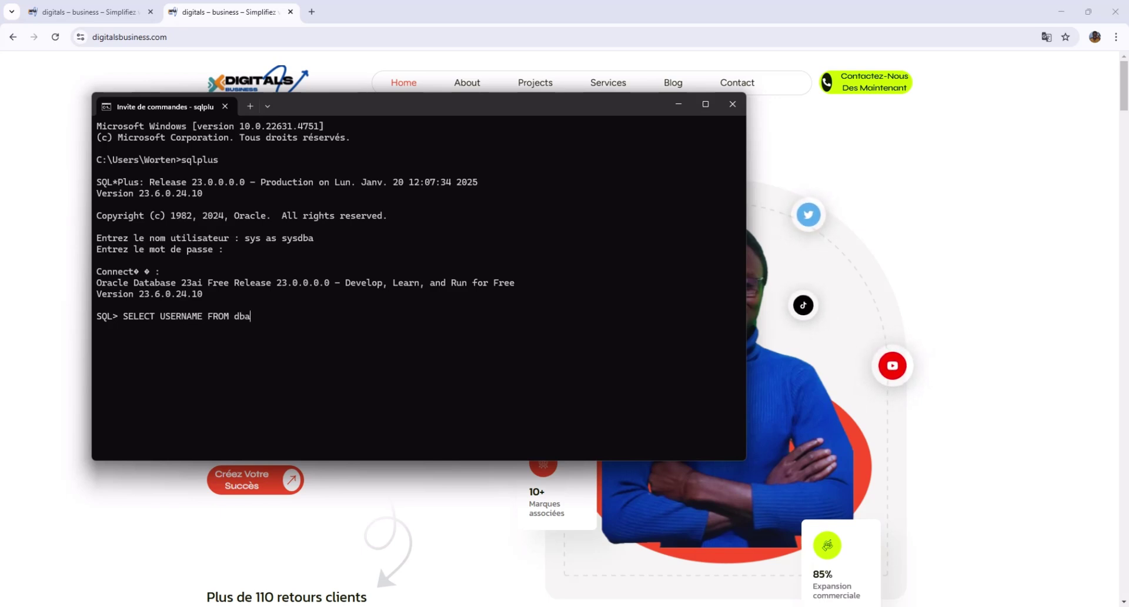
type("_uss")
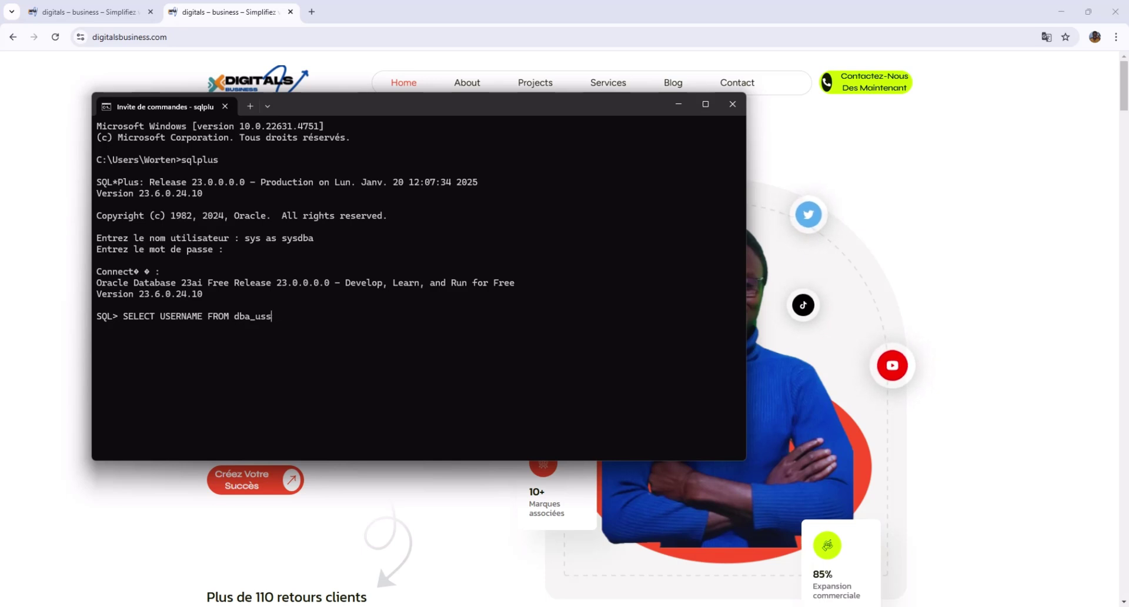
key("BackSpace")
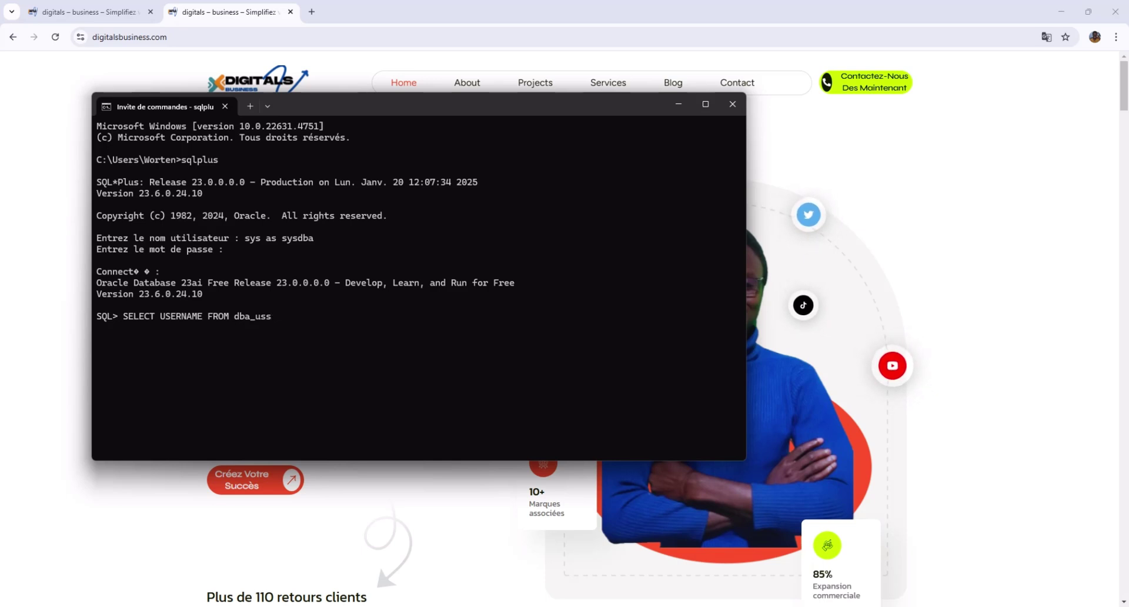
type("ers;")
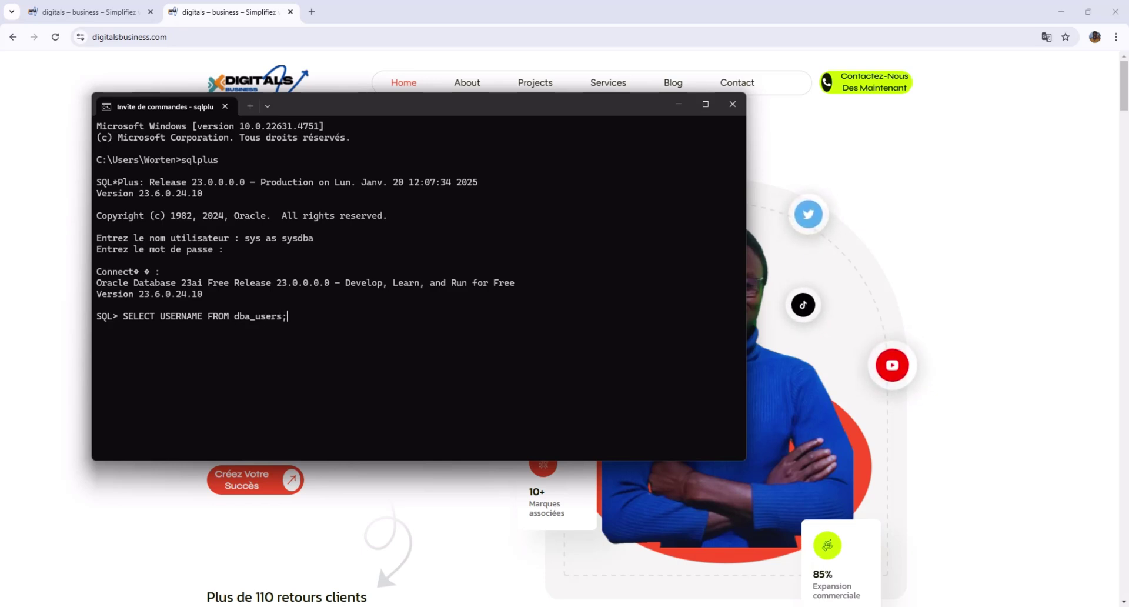
key("Return")
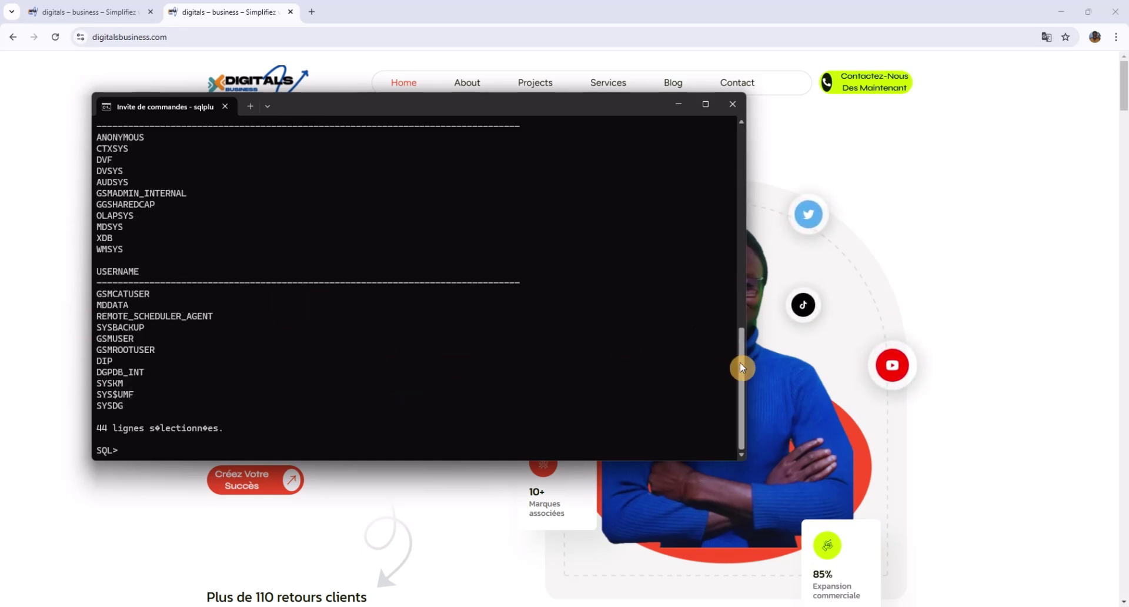
left_click_drag(740, 366, 705, 214)
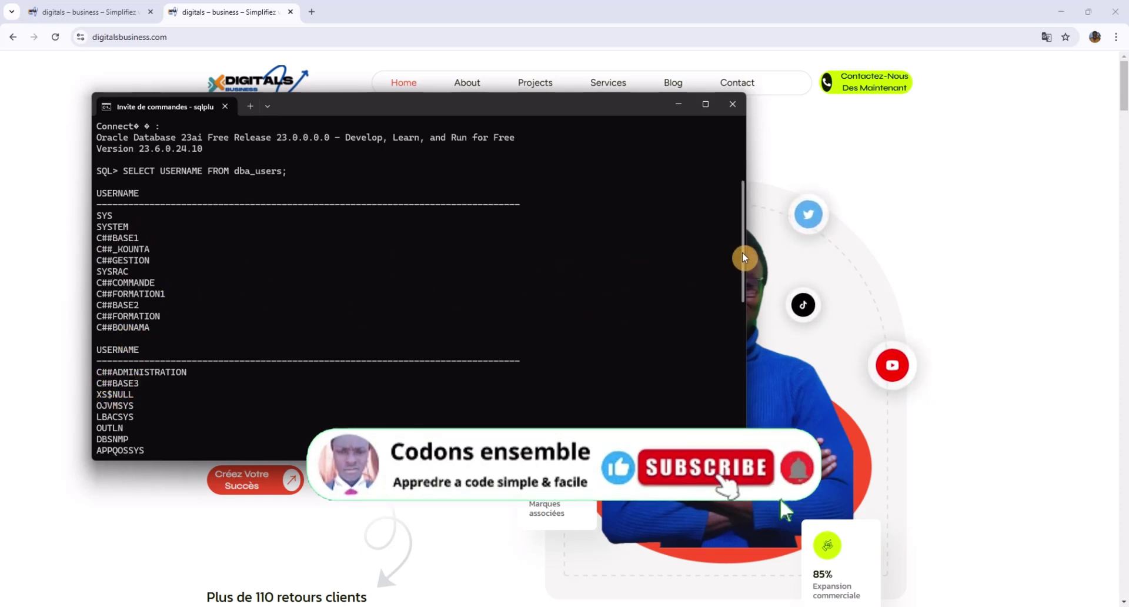
left_click_drag(743, 252, 733, 412)
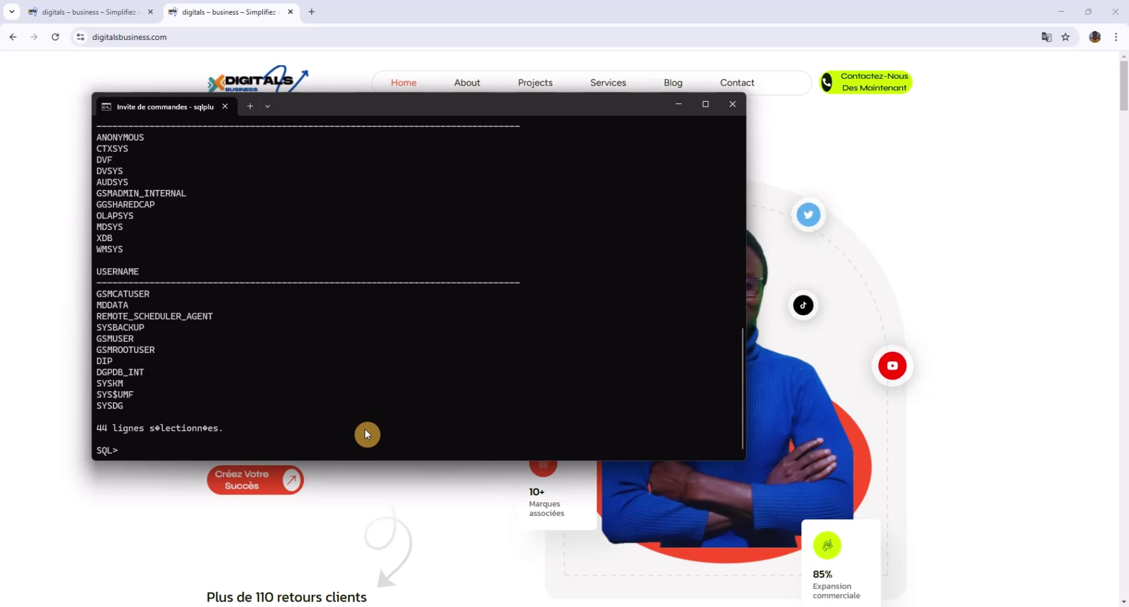
Type the statement start CREATE USER APPLICATION IDENTIDENTIED BY at the SQL> prompt.
type("S")
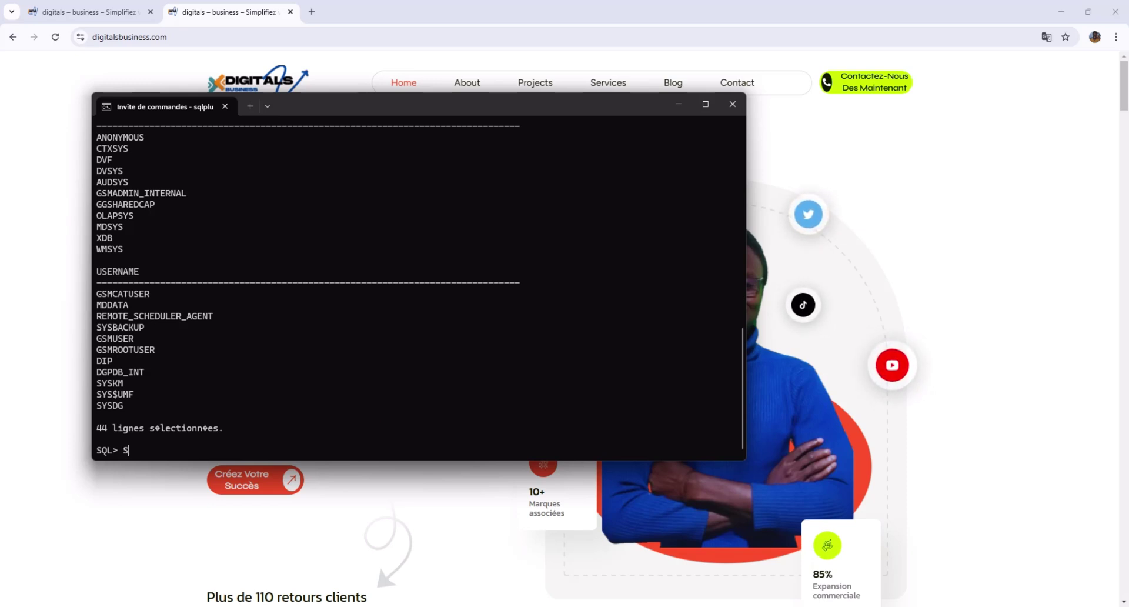
type("EL")
key("BackSpace")
key("BackSpace")
key("BackSpace")
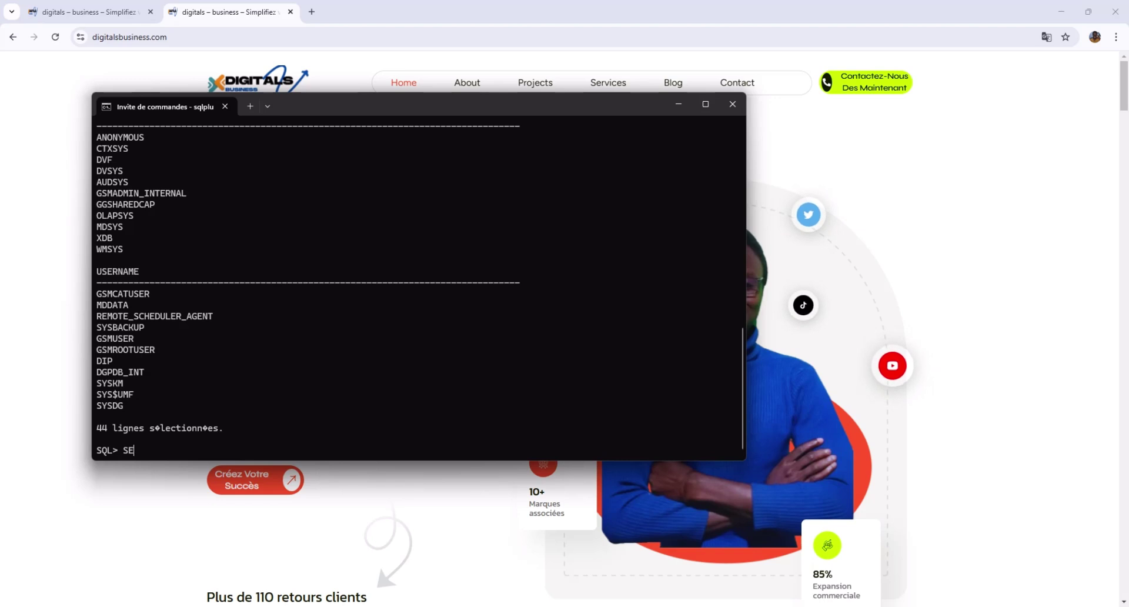
type("CREAT")
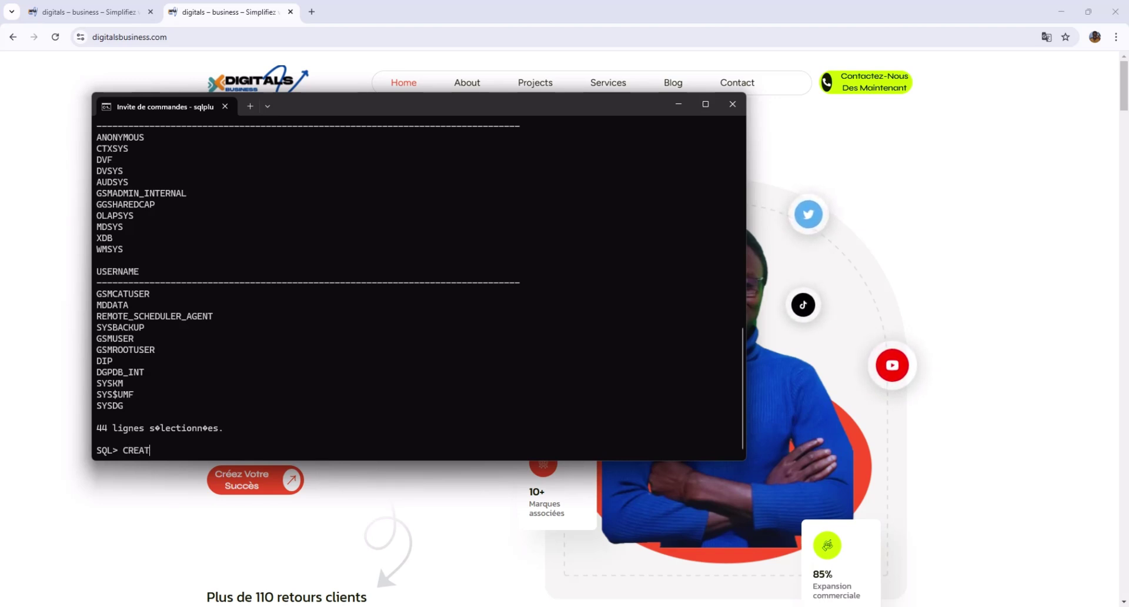
type("E USER")
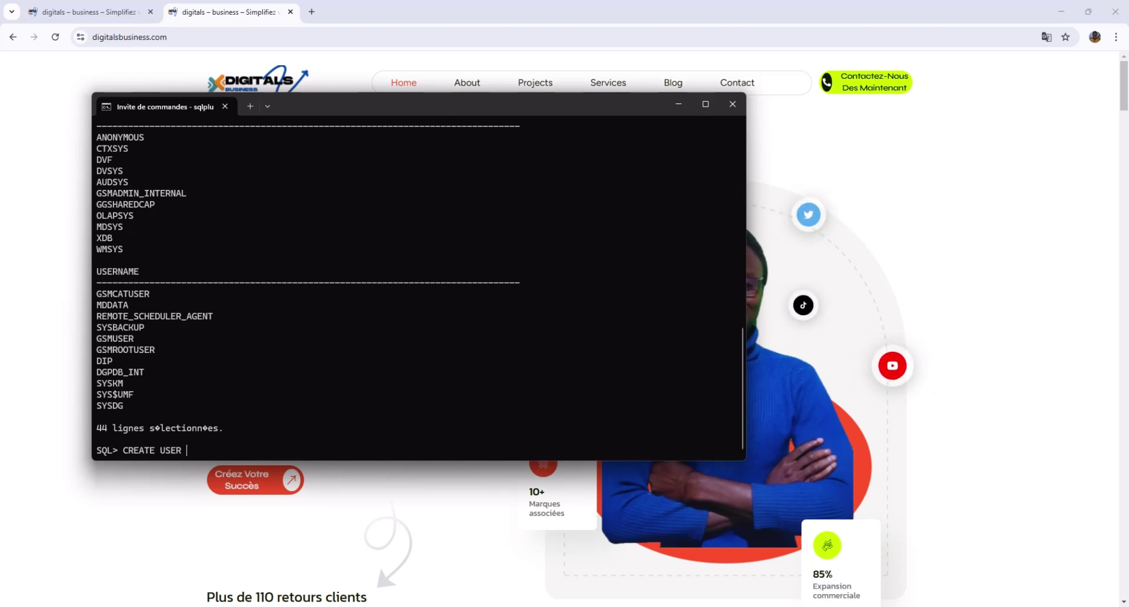
type("APP")
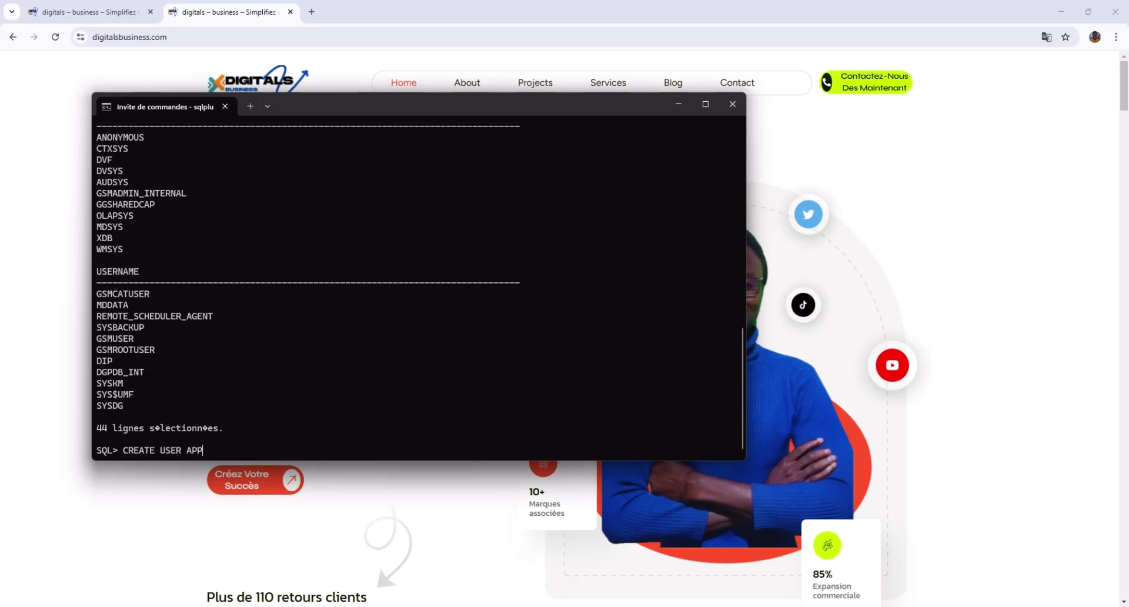
type("LICATION I")
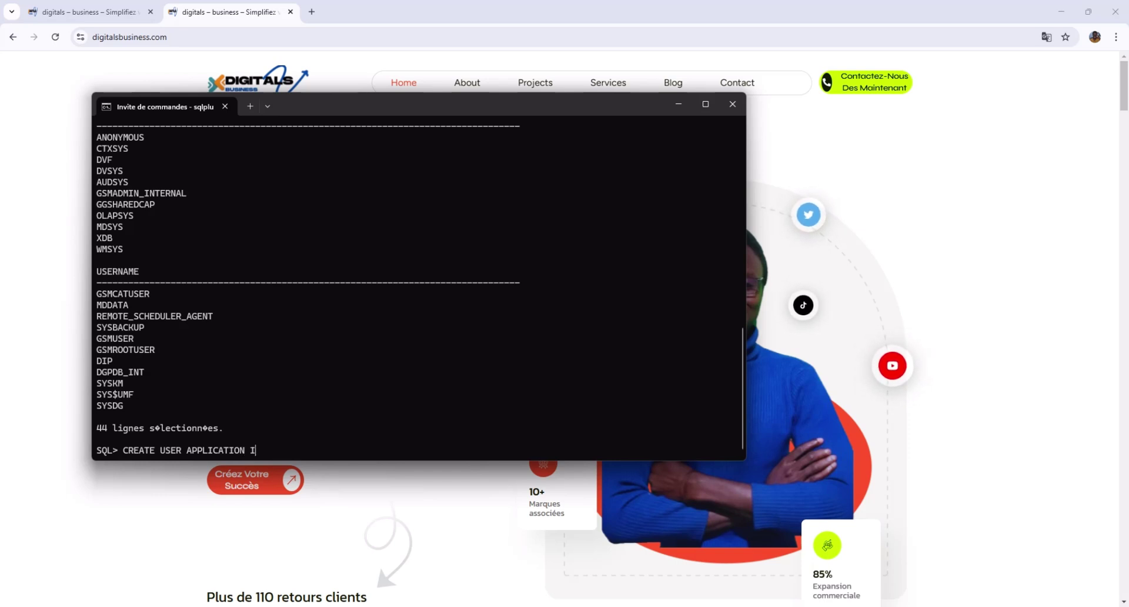
type("DENTIDENT")
key("BackSpace")
key("BackSpace")
key("BackSpace")
type("ENTIDEE")
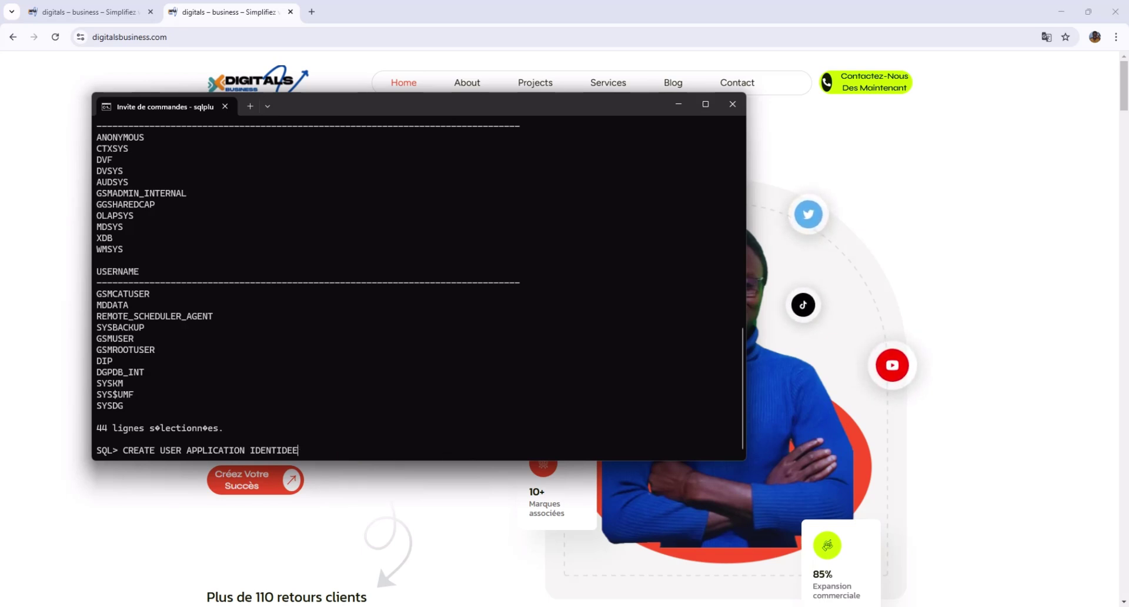
key("BackSpace")
type("nTO")
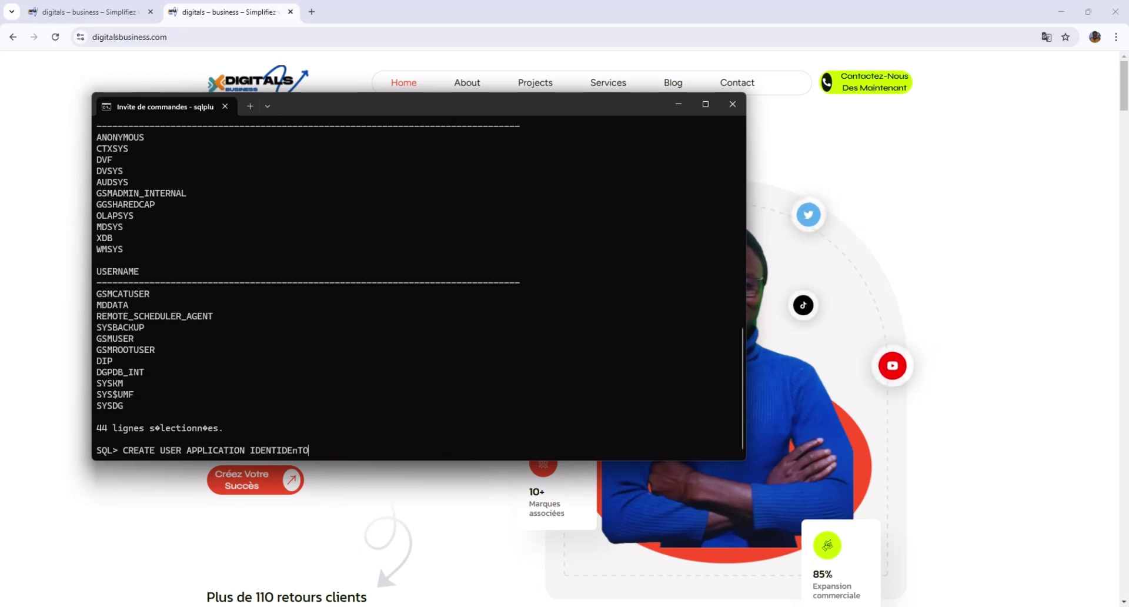
key("BackSpace")
type("IEF")
key("BackSpace")
type("NTIEF")
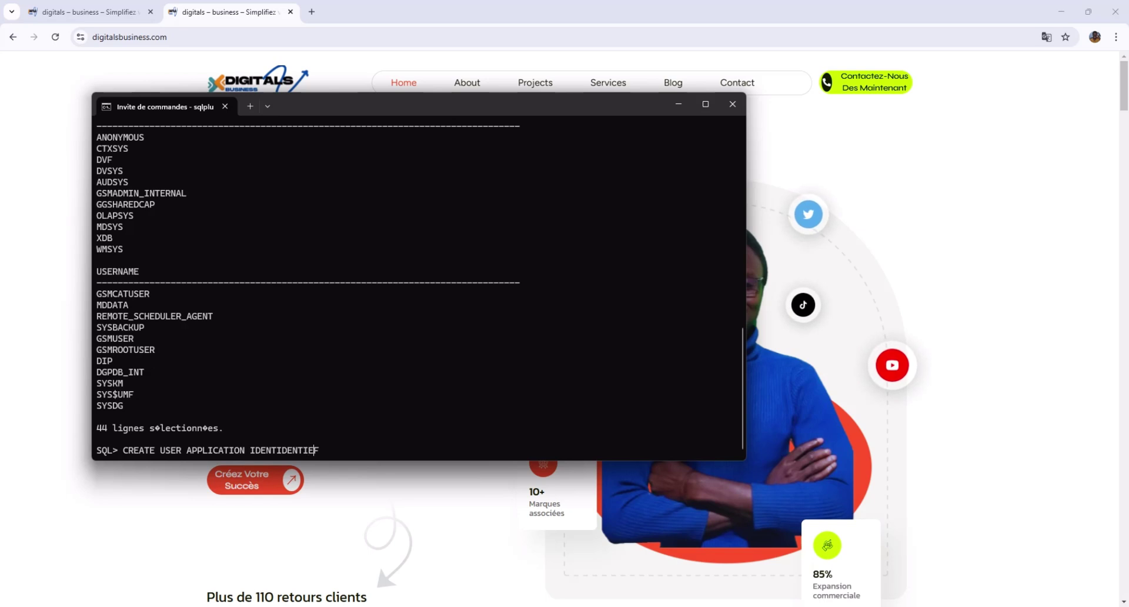
key("BackSpace")
type("D ")
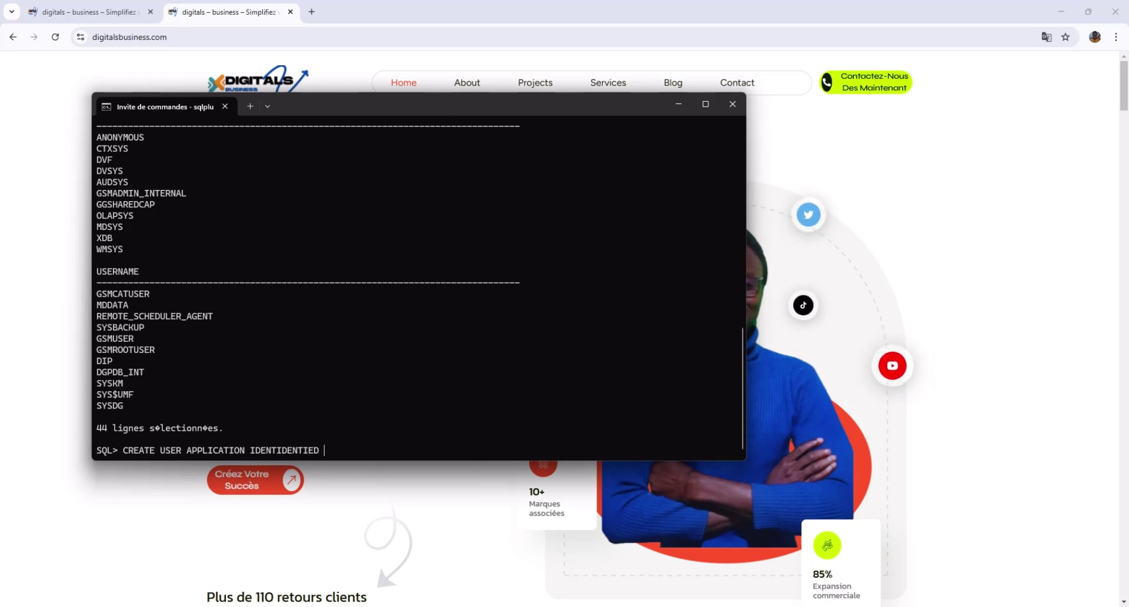
type("BY")
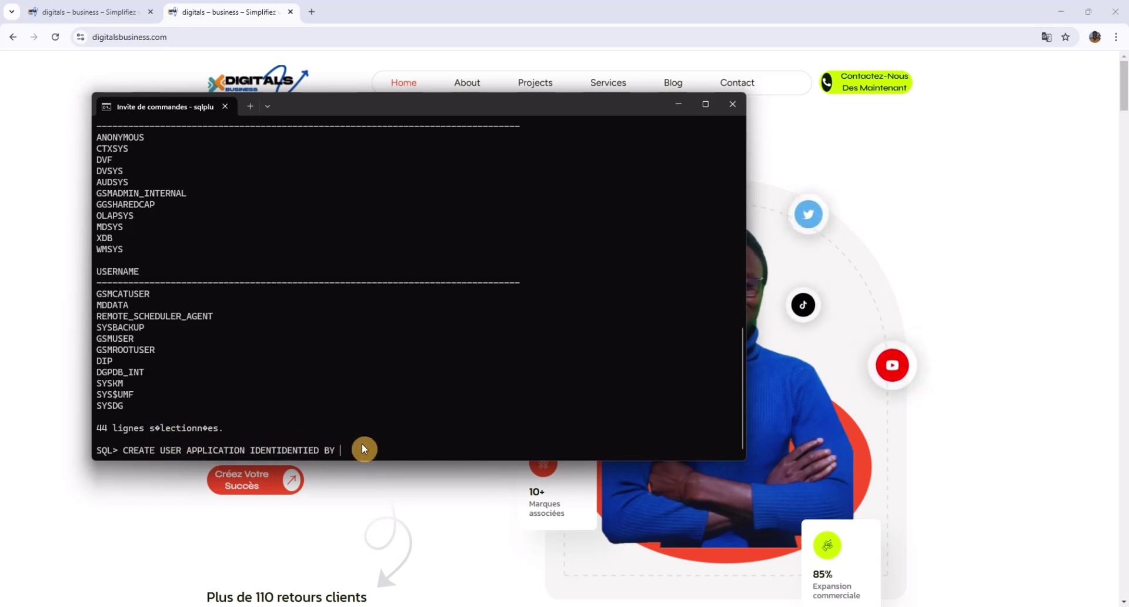
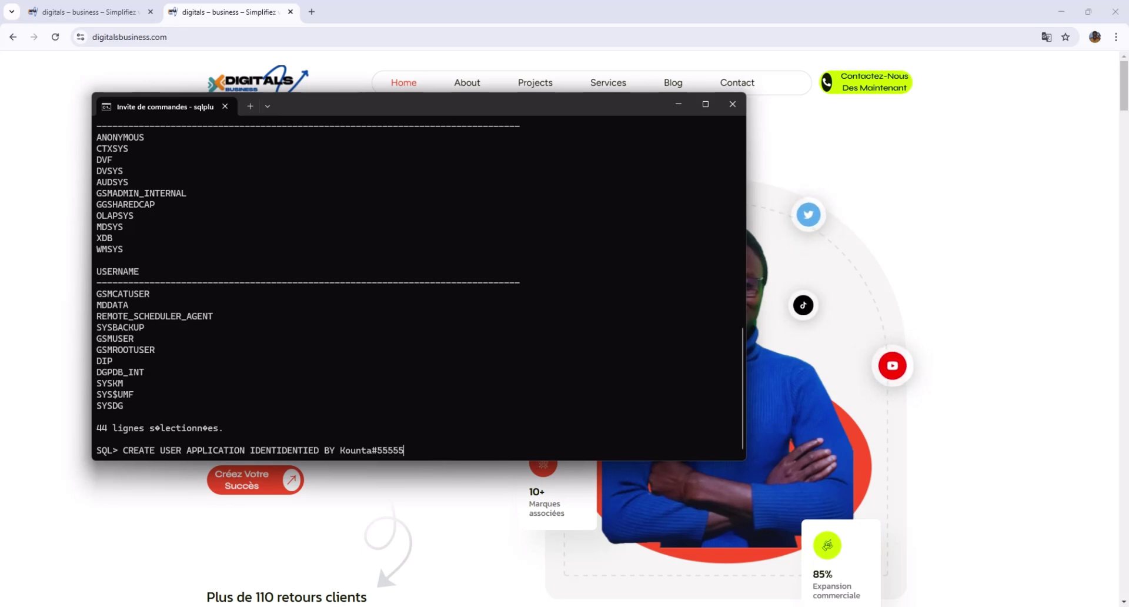
Add the user's password and run the statement, which fails with ORA-00922.
type(";")
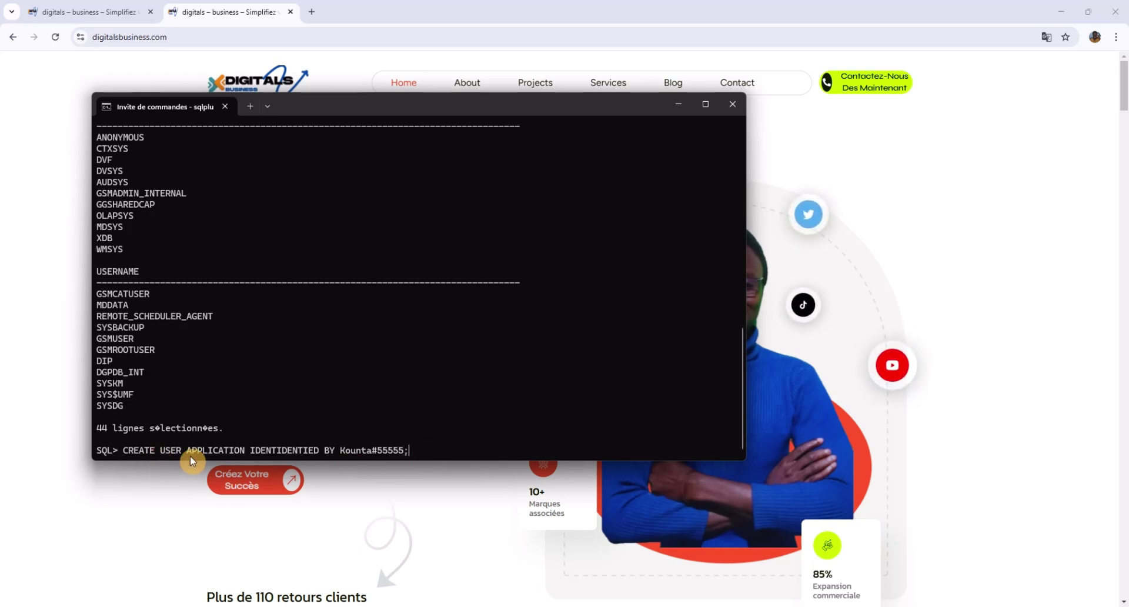
key("Return")
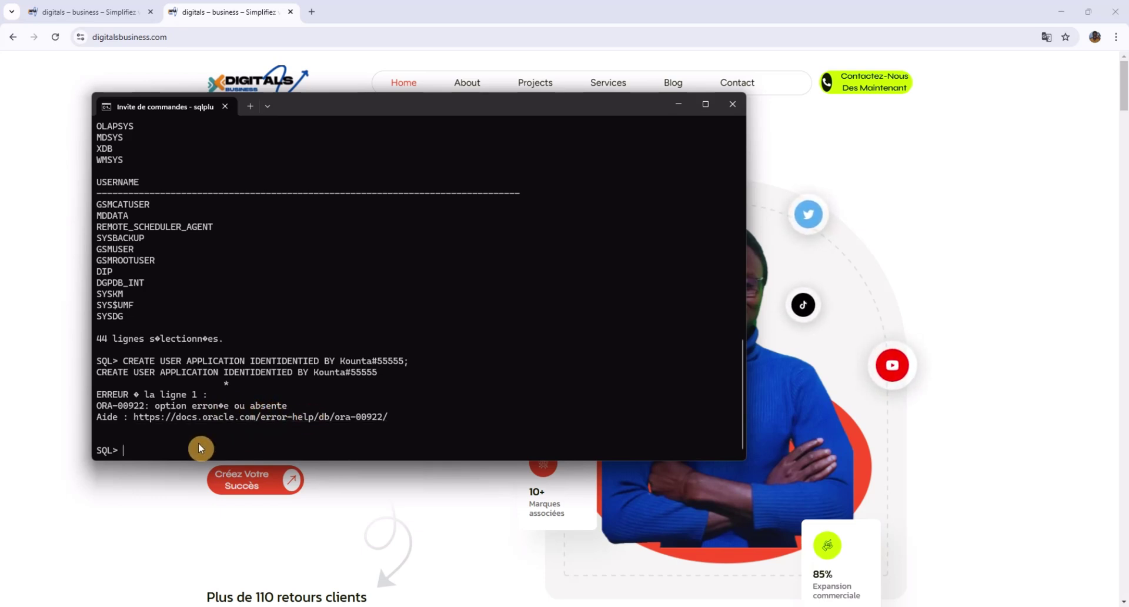
Recall the CREATE USER statement and delete the extra letters in IDENTIDENTIED.
key("Up")
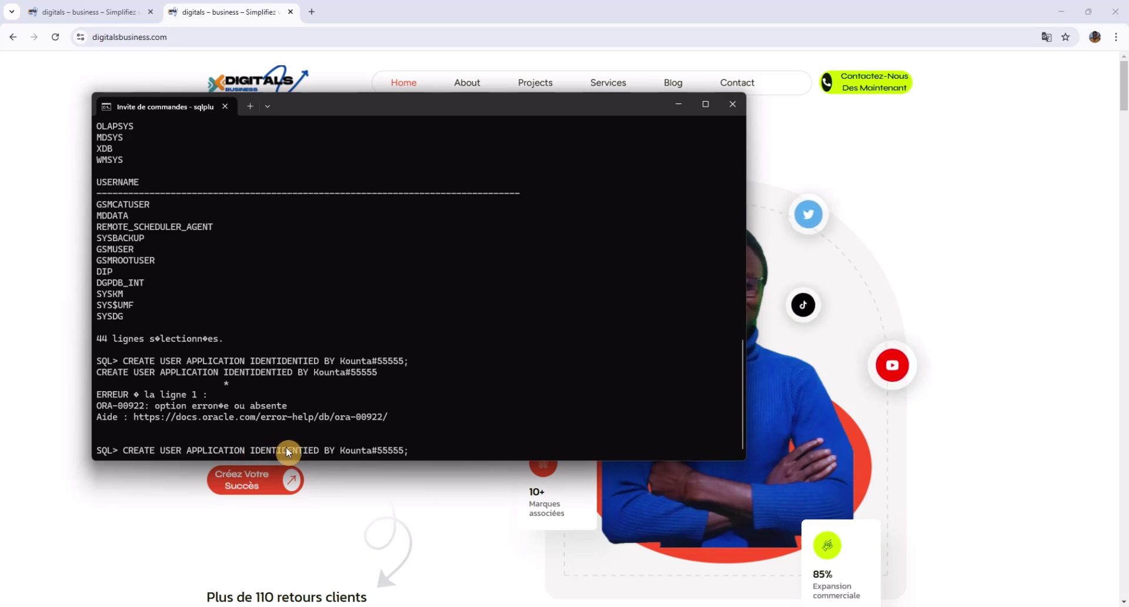
key("Left")
key("Left")
key("Left")
key("Left")
key("Left")
key("Left")
key("Left")
key("Left")
key("Left")
key("Left")
key("Left")
key("Left")
key("Left")
key("Left")
key("Left")
key("Left")
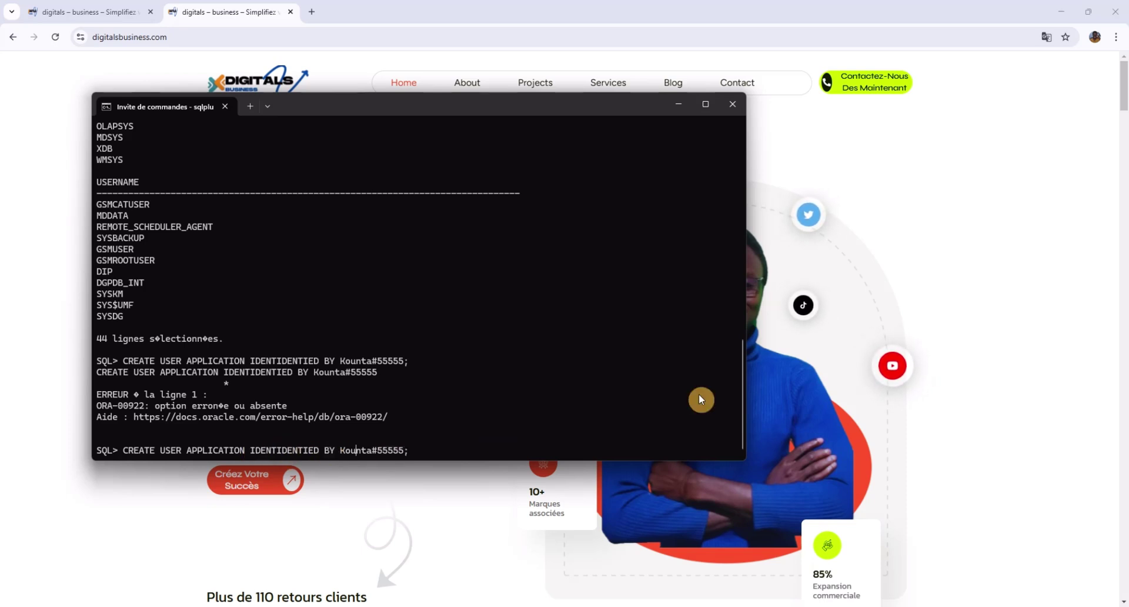
key("Left")
key("Left")
key("Left")
key("Left")
key("Left")
key("Left")
key("Left")
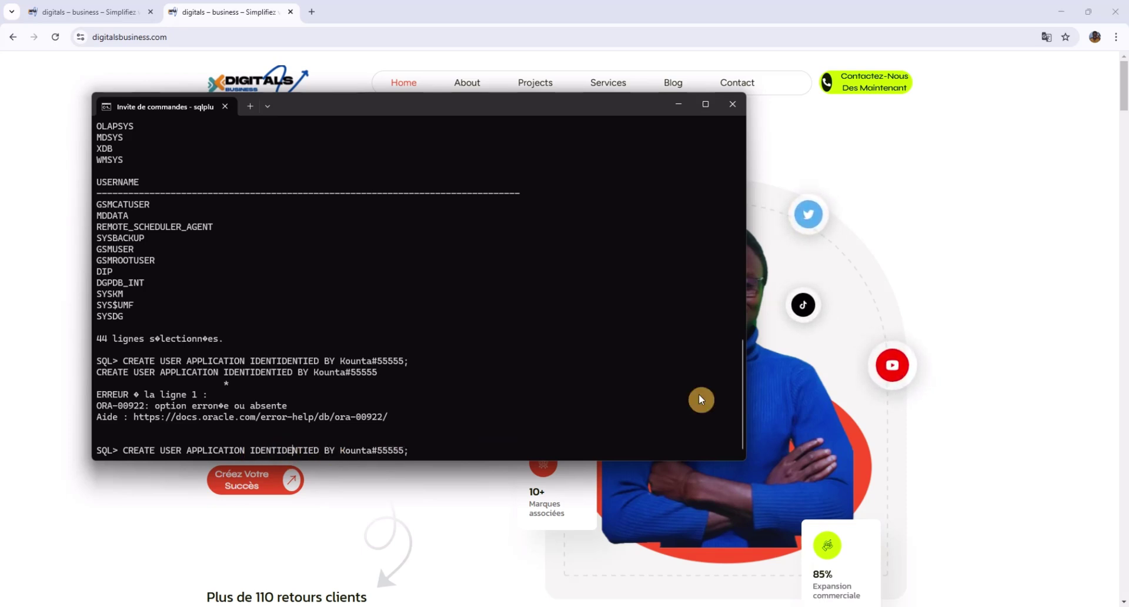
key("BackSpace")
key("BackSpace")
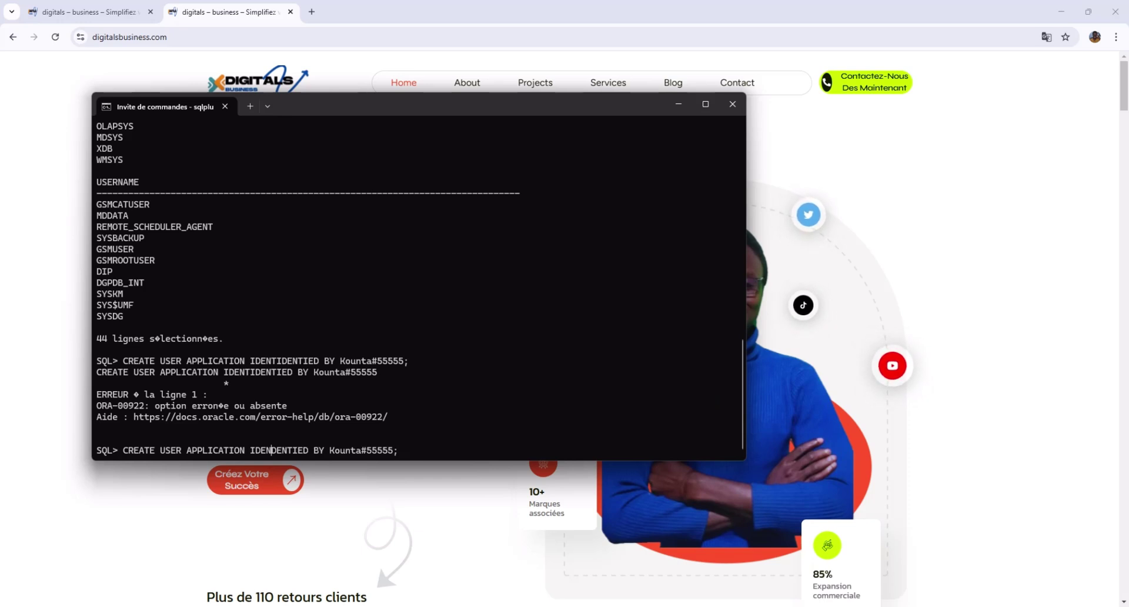
key("BackSpace")
key("BackSpace")
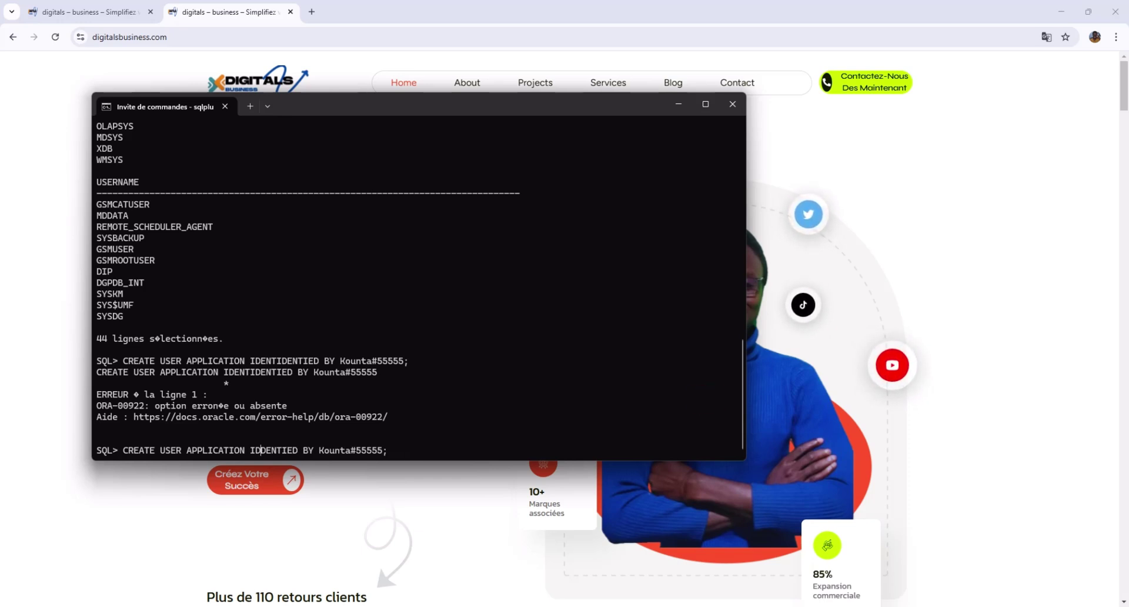
key("Right")
key("Right")
key("Right")
key("Right")
key("Right")
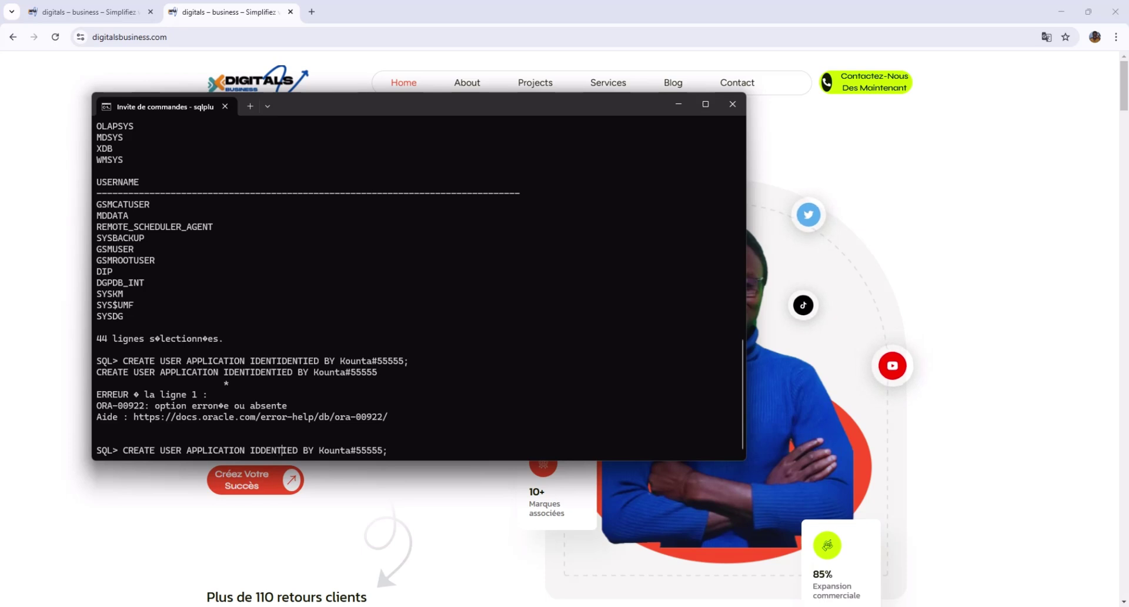
key("Left")
key("Right")
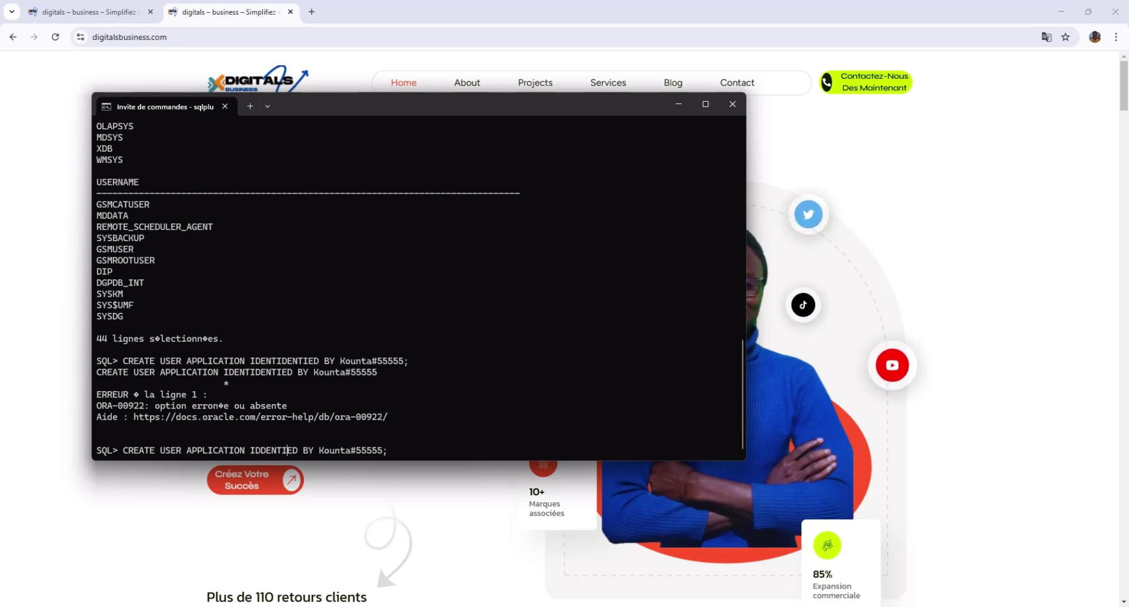
Finish correcting the keyword to IDENTIFIED and rerun, getting ORA-65096.
type("FI")
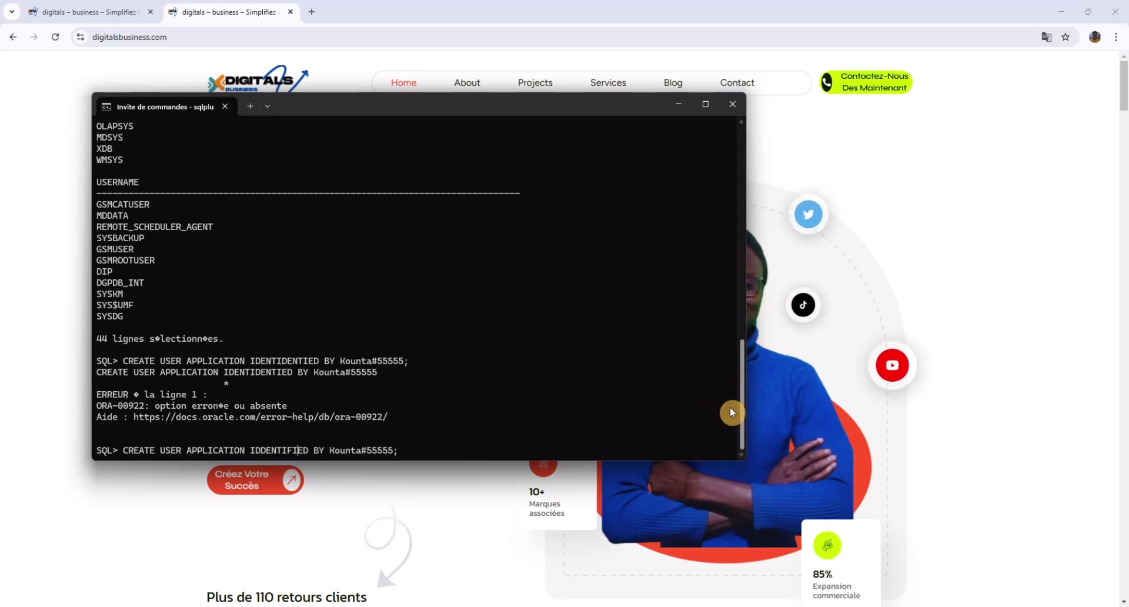
key("Right")
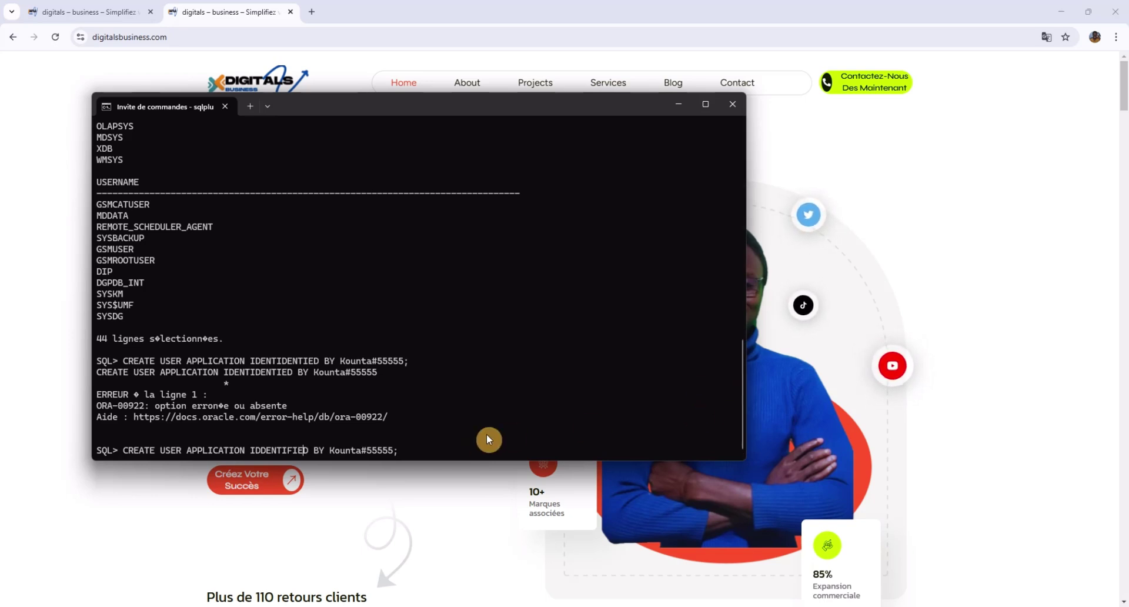
key("Left")
key("Left")
key("Left")
key("Left")
key("Left")
key("Left")
key("Left")
key("BackSpace")
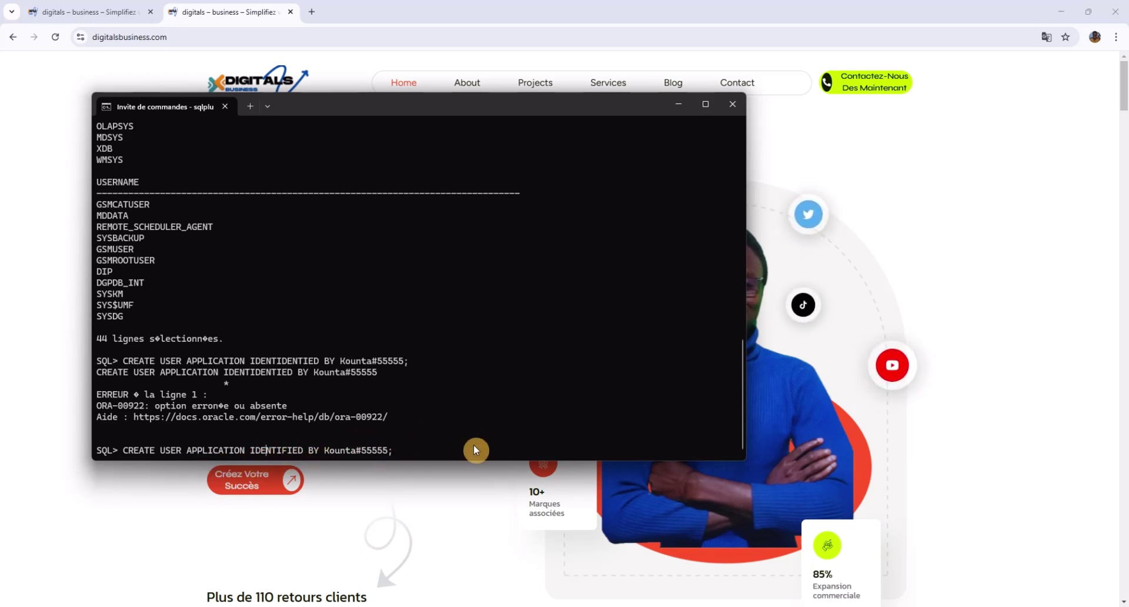
key("Right")
key("Right")
key("Right")
key("Right")
key("Right")
key("Right")
key("Right")
key("Right")
key("Right")
key("Right")
key("Right")
key("Right")
key("Right")
key("Right")
key("Right")
key("Right")
key("Right")
key("Right")
key("Right")
key("Right")
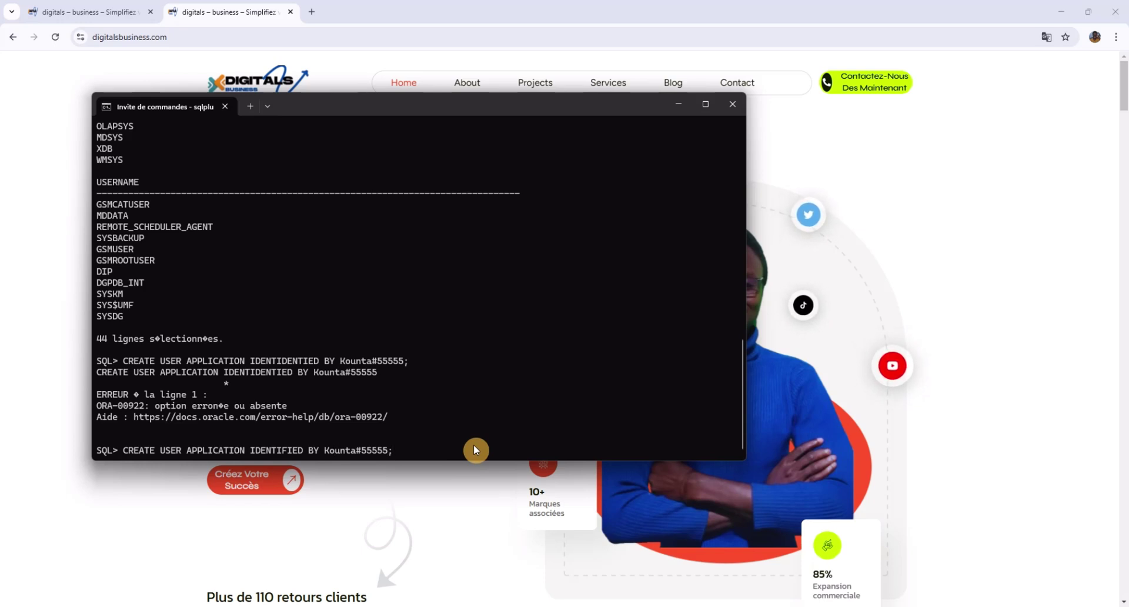
key("Return")
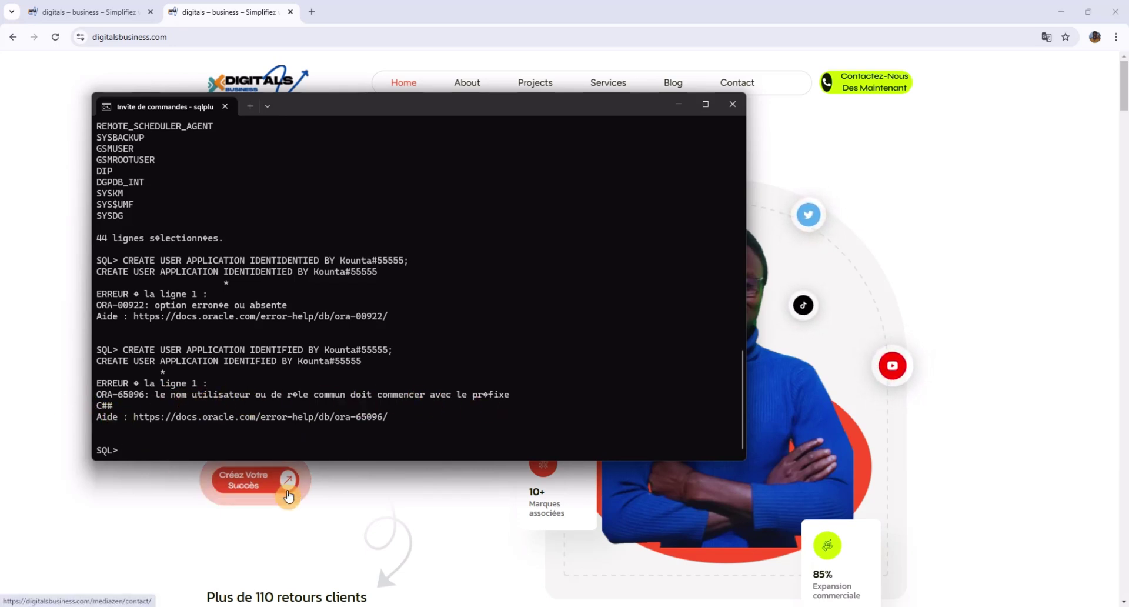
Insert the C## prefix before APPLICATION in the recalled statement and run it successfully.
key("Up")
key("Left")
key("Left")
key("Left")
key("Left")
key("Left")
key("Left")
key("Left")
key("Left")
key("Left")
key("Left")
key("Left")
key("Left")
key("Left")
key("Left")
key("Left")
key("Left")
key("Left")
key("Left")
key("Left")
key("Left")
key("Left")
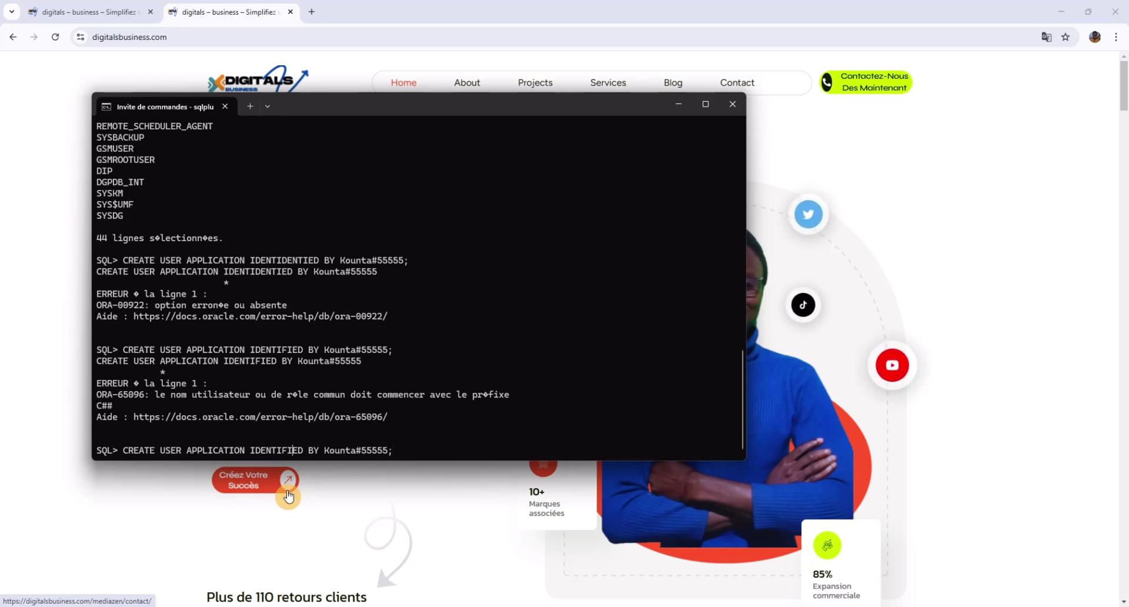
key("Left")
key("Left")
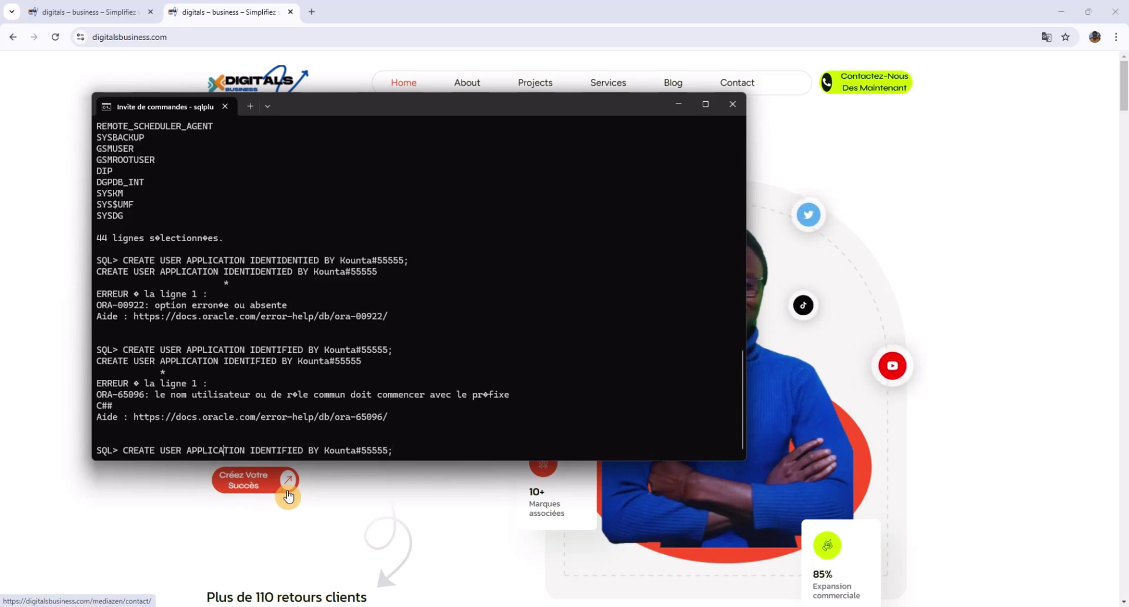
key("Left")
key("Left")
key("Left")
key("Left")
type("##")
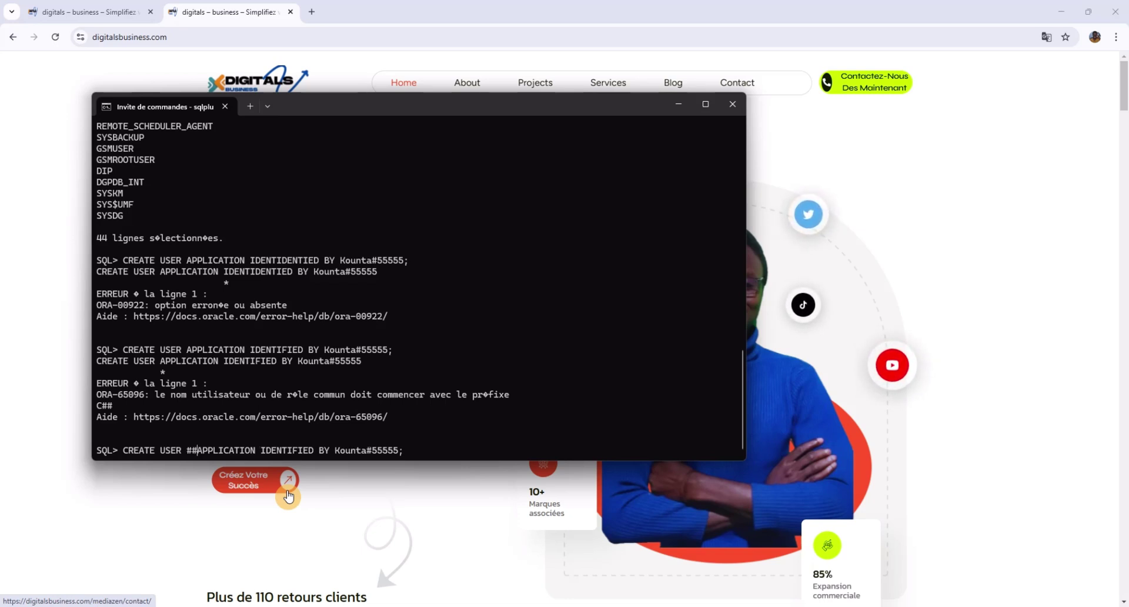
key("Left")
key("Left")
type("C")
key("Right")
key("Right")
key("Right")
key("Right")
key("Right")
key("Right")
key("Right")
key("Right")
key("Right")
key("Right")
key("Right")
key("Right")
key("Right")
key("Right")
key("Right")
key("Right")
key("Right")
key("Right")
key("Right")
key("Right")
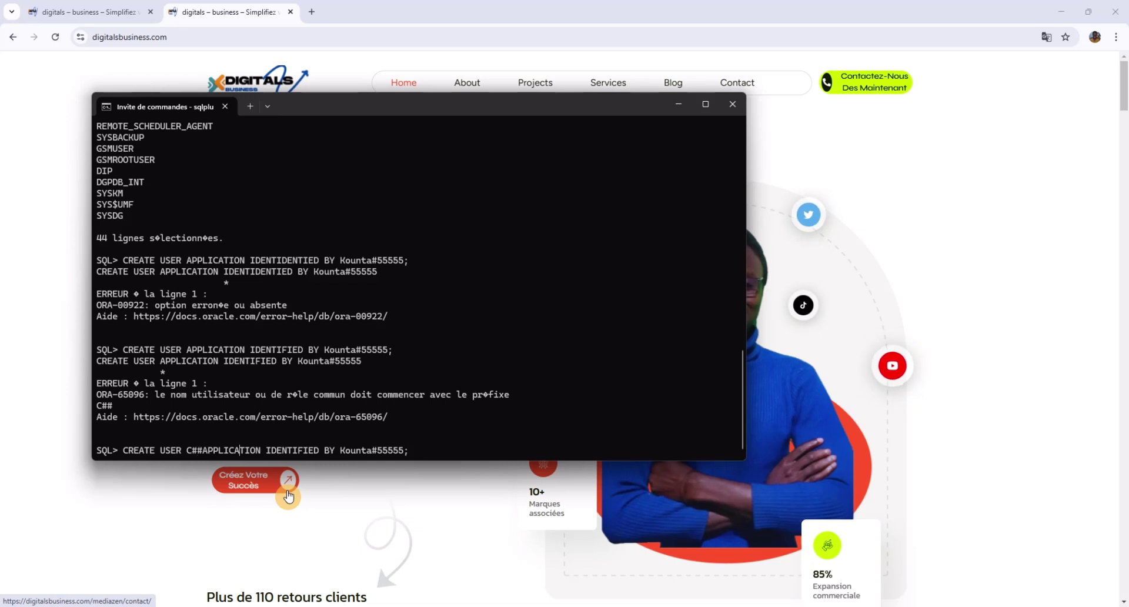
key("Right")
key("Right")
key("Right")
key("Right")
key("Right")
key("Right")
key("Right")
key("Right")
key("Right")
key("Right")
key("Right")
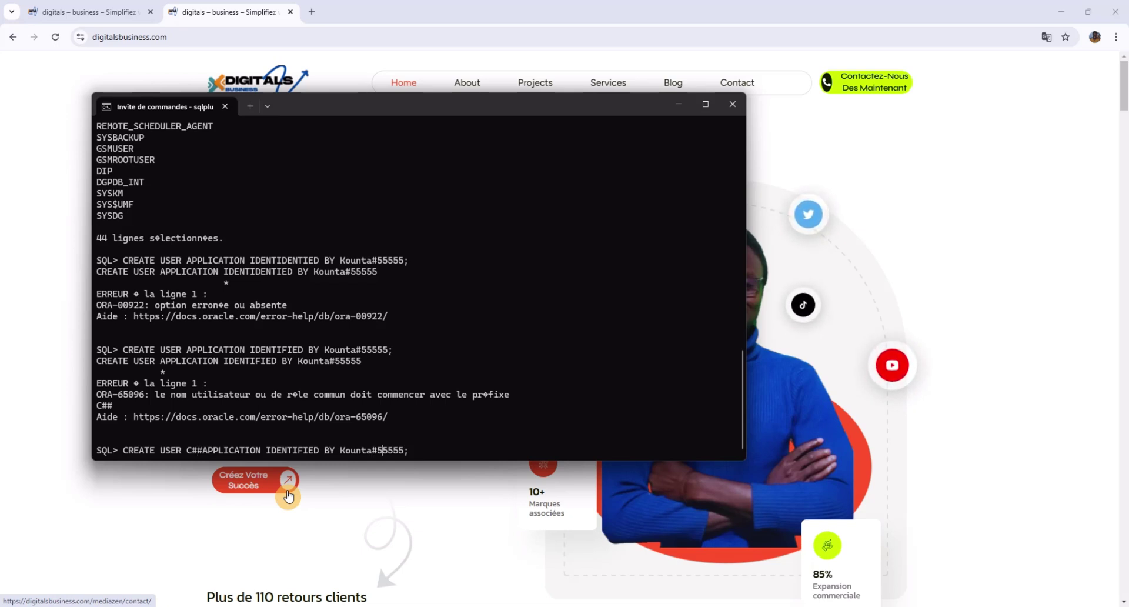
key("Return")
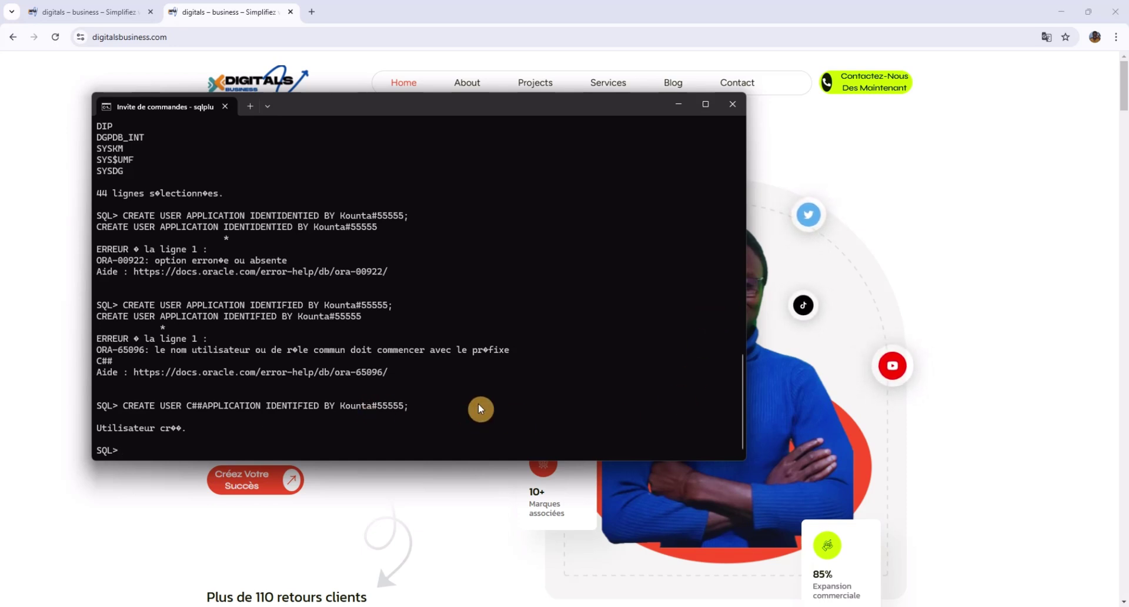
Start a new SQL Developer connection and name it ADMIN.
left_click(739, 538)
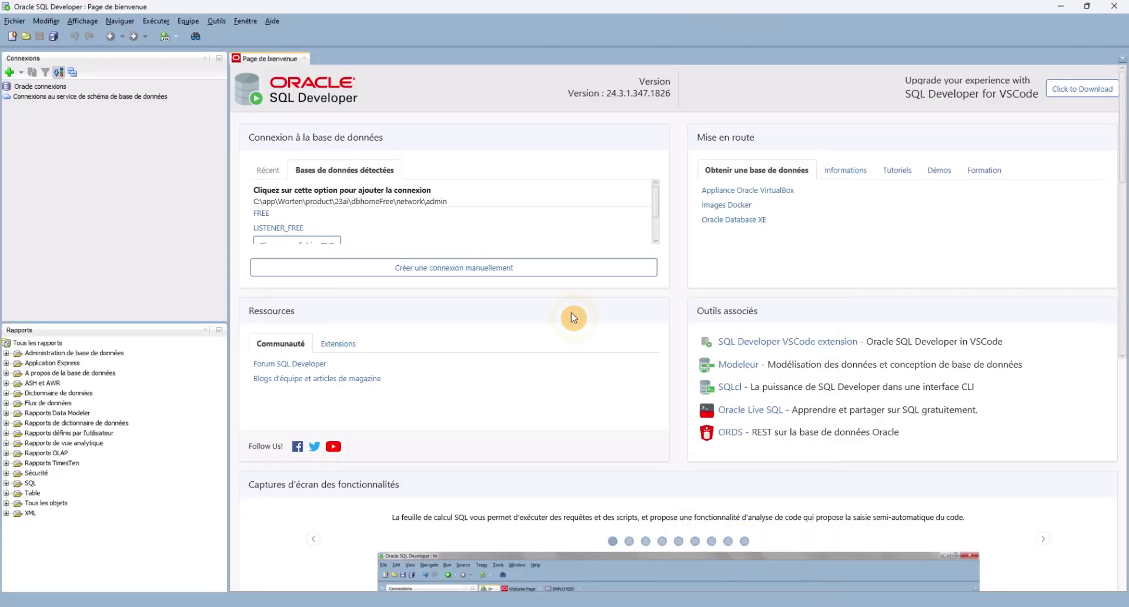
left_click(11, 87)
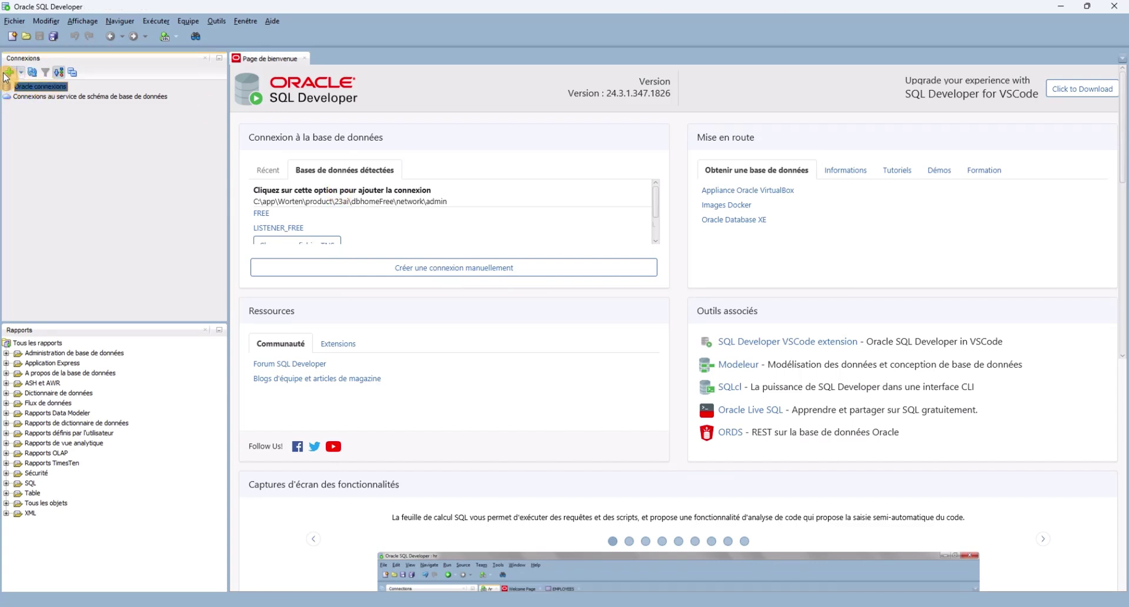
left_click(9, 72)
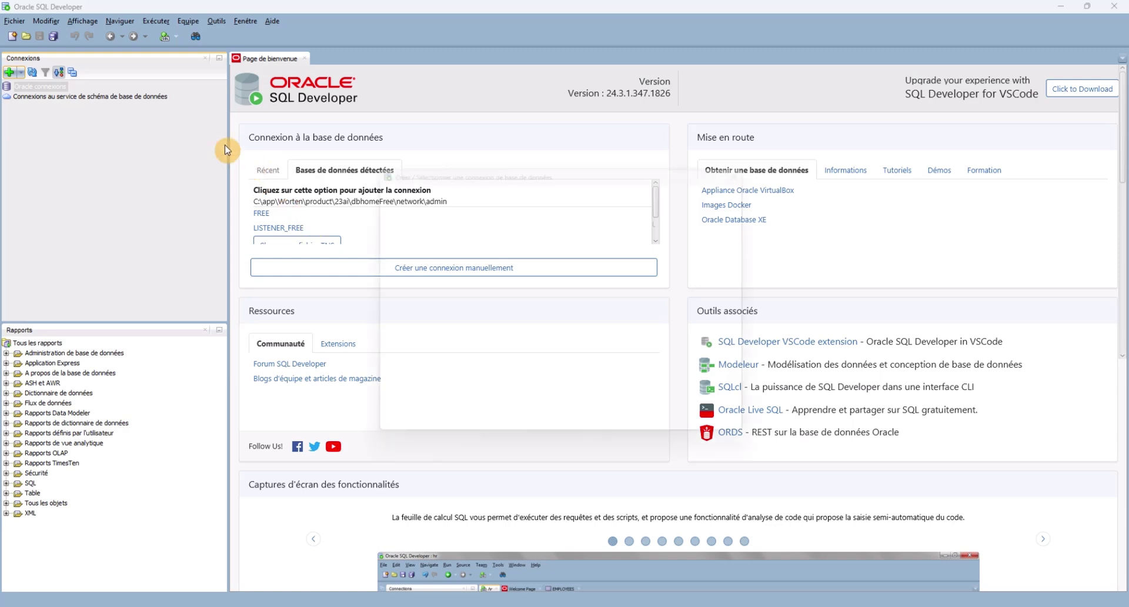
left_click(576, 188)
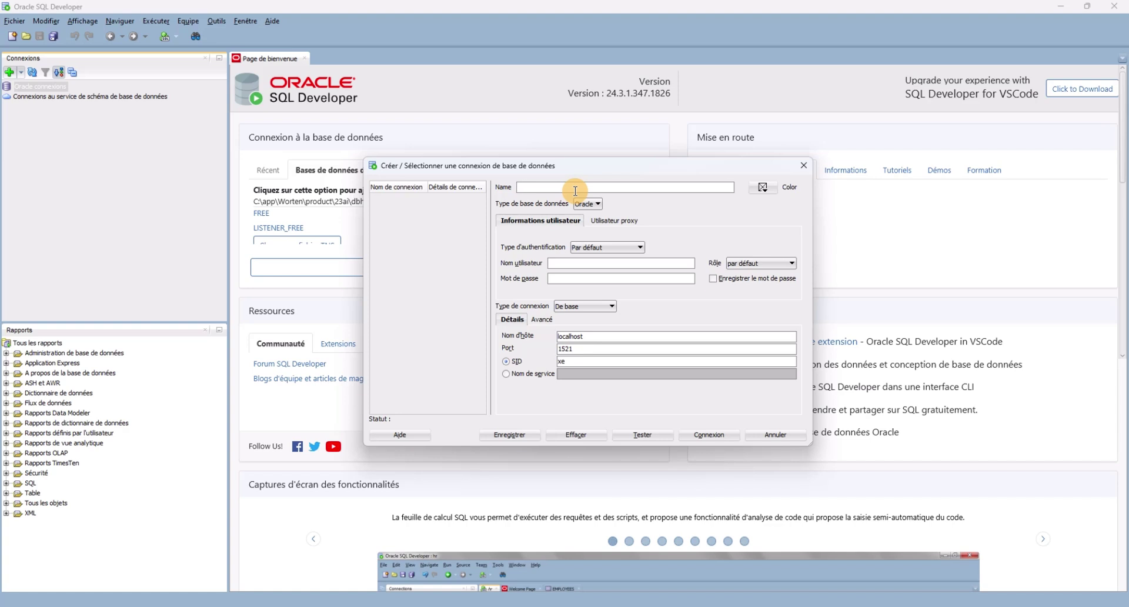
type("SYS")
left_click(589, 268)
double_click(524, 187)
type("a")
key("BackSpace")
type("ADMIN")
Set user SYS with role SYSDBA and change the SID from xe to FREE.
left_click(568, 260)
type("SYS")
left_click(765, 262)
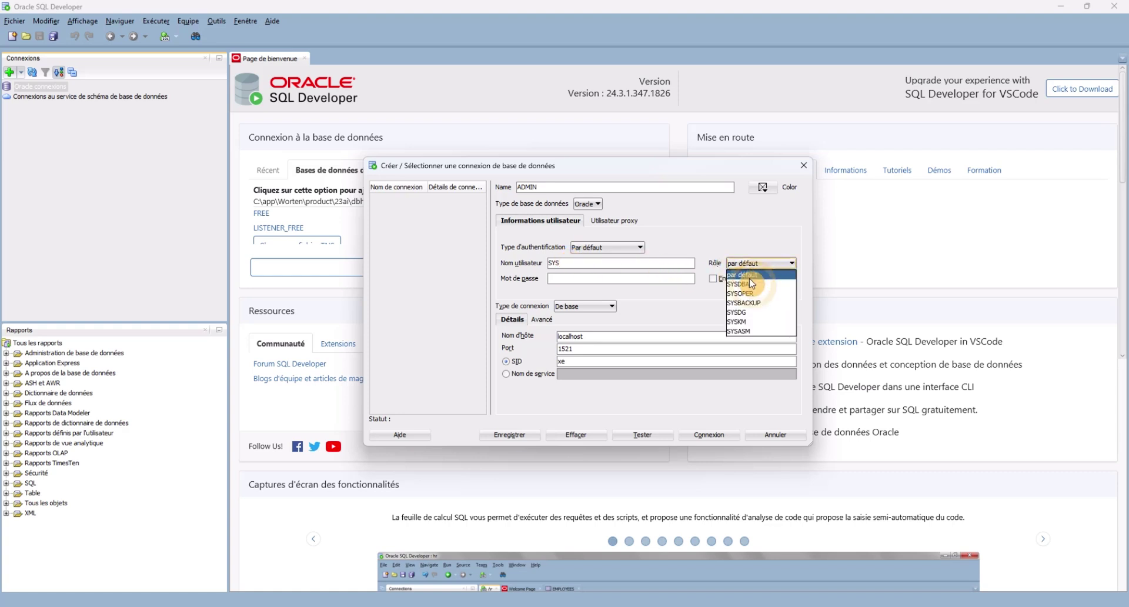
left_click(742, 284)
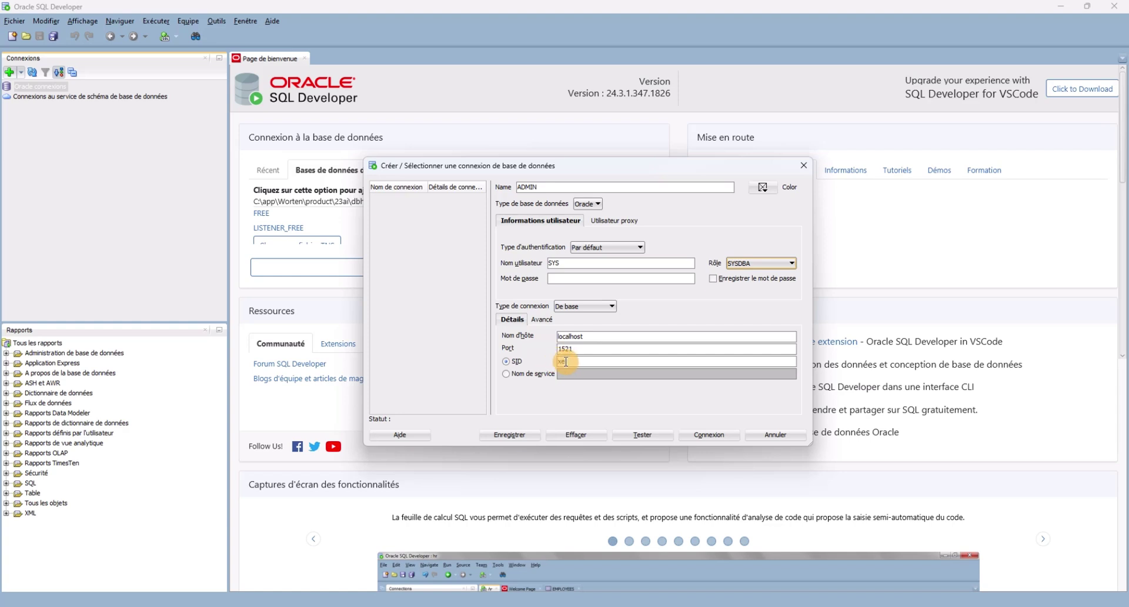
left_click_drag(567, 362, 520, 360)
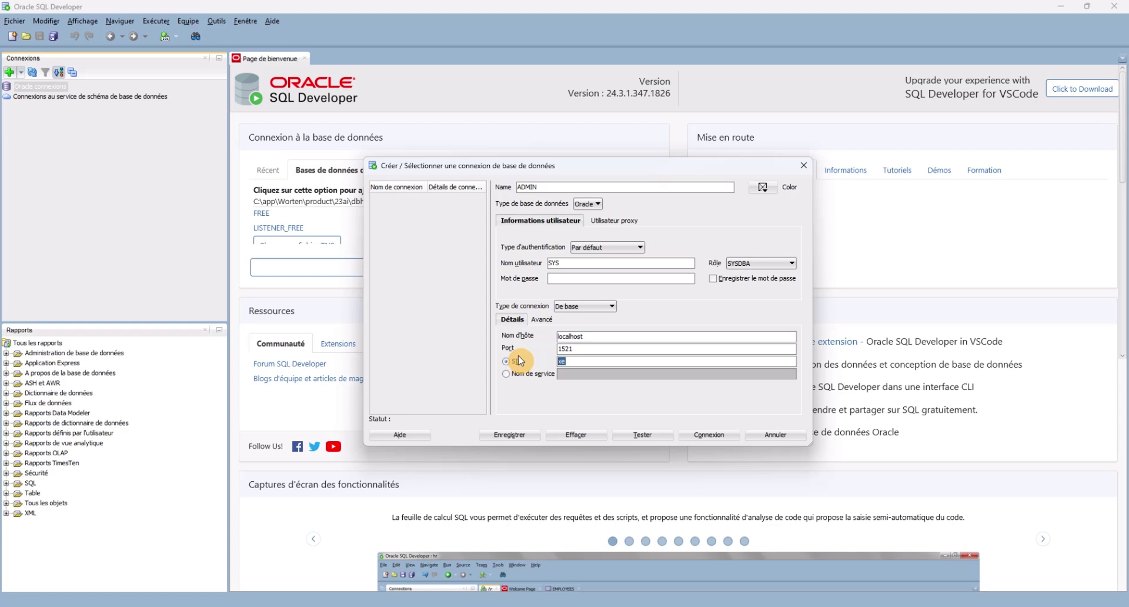
key("BackSpace")
type("FREE")
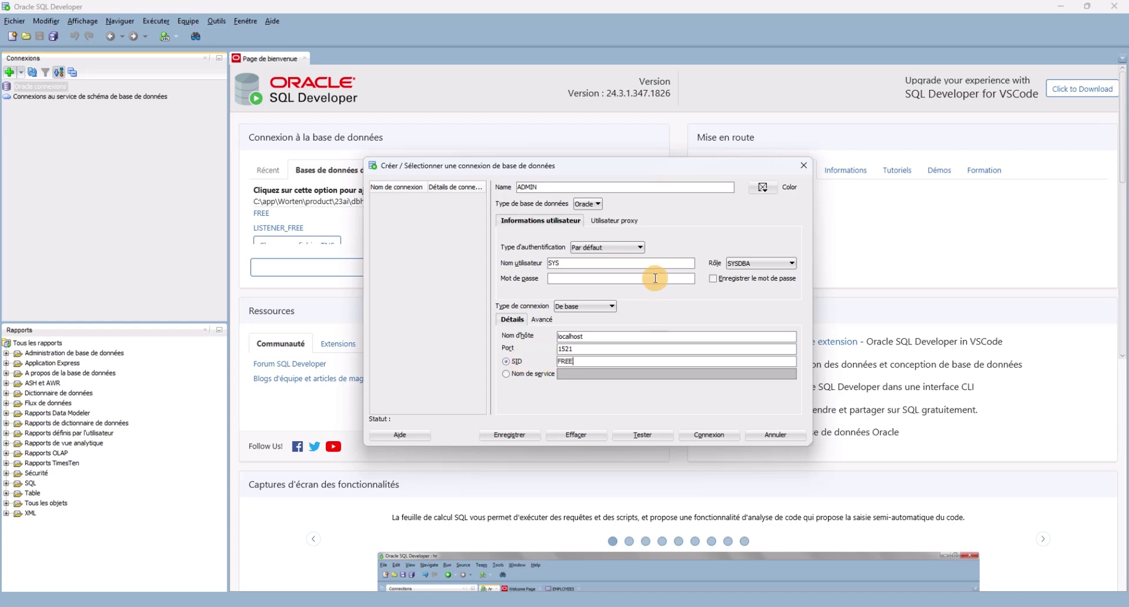
left_click(583, 277)
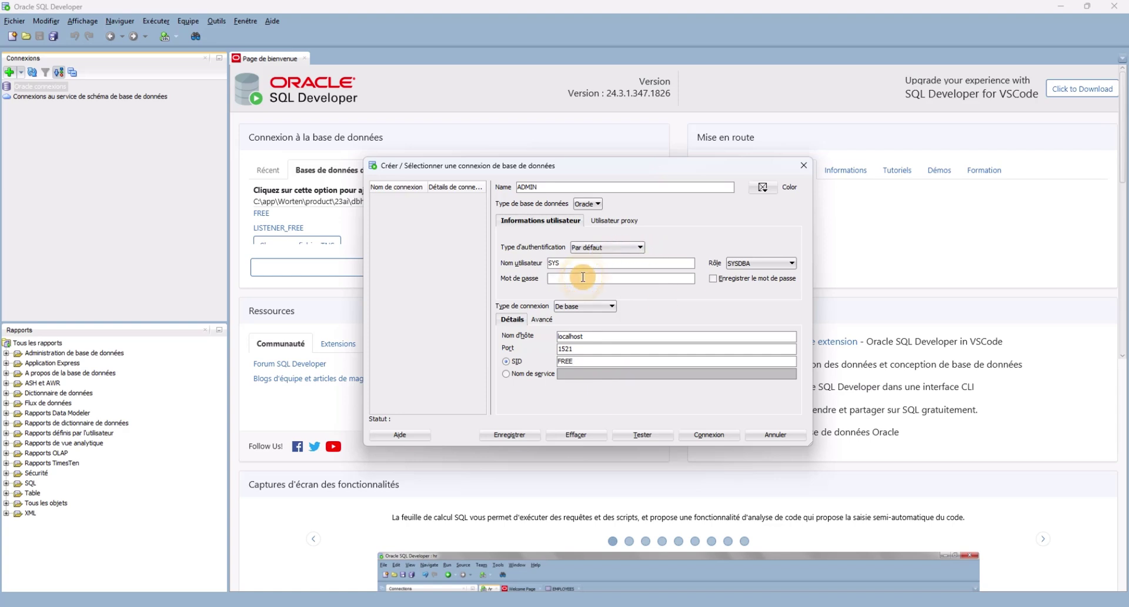
Enter the SYS password and test the ADMIN connection, which reports succès.
left_click(644, 436)
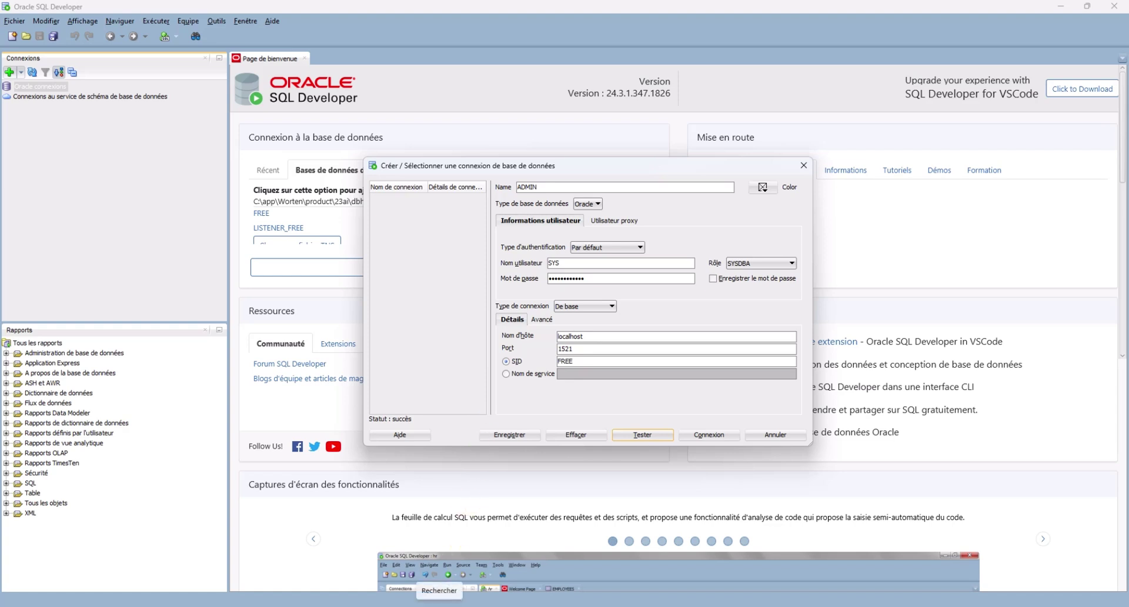
left_click(439, 604)
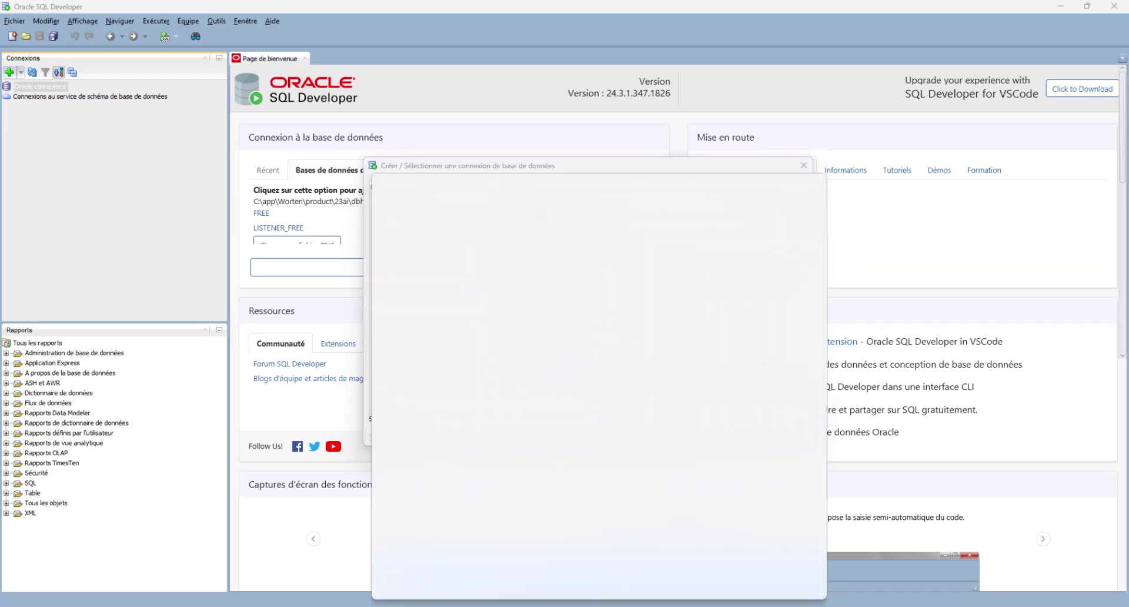
Launch Services via a Windows search for 'ser', then return to the SQL Developer dialog.
type("ser")
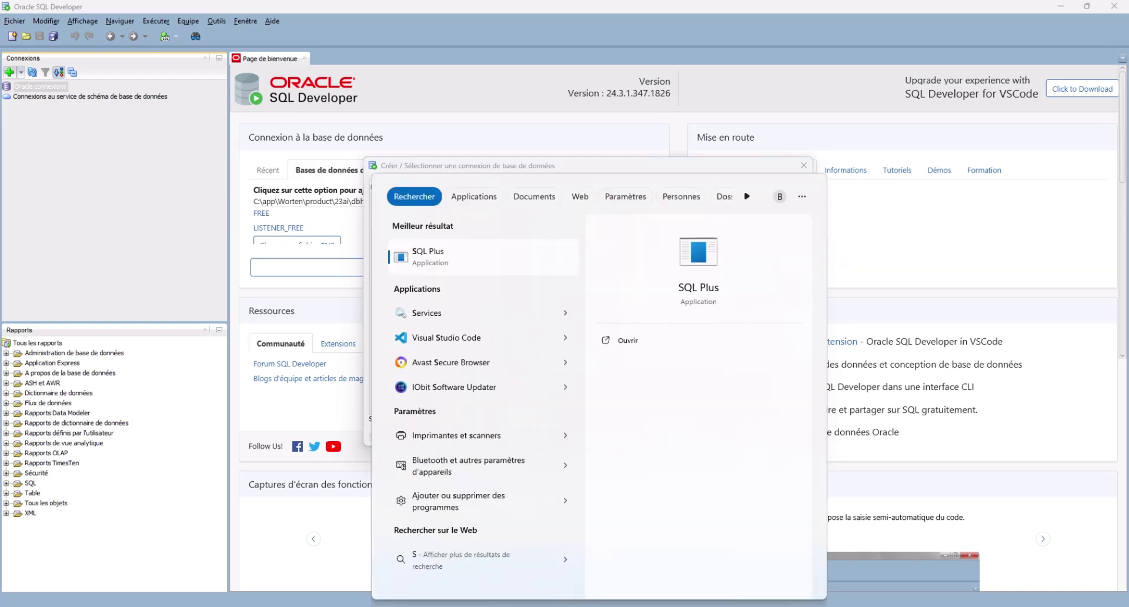
left_click(440, 257)
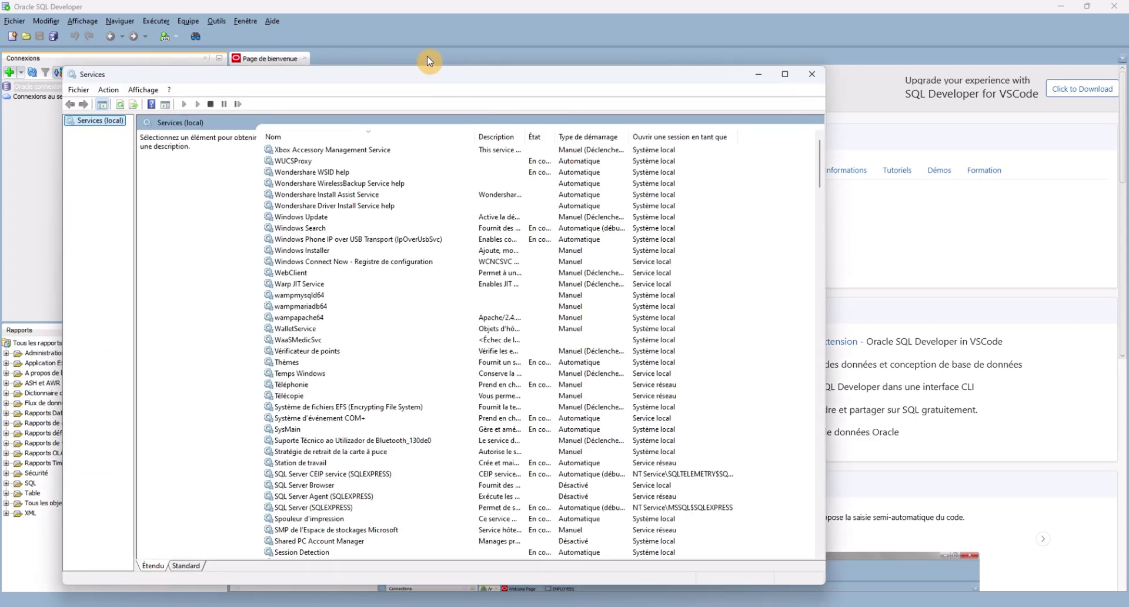
left_click(536, 56)
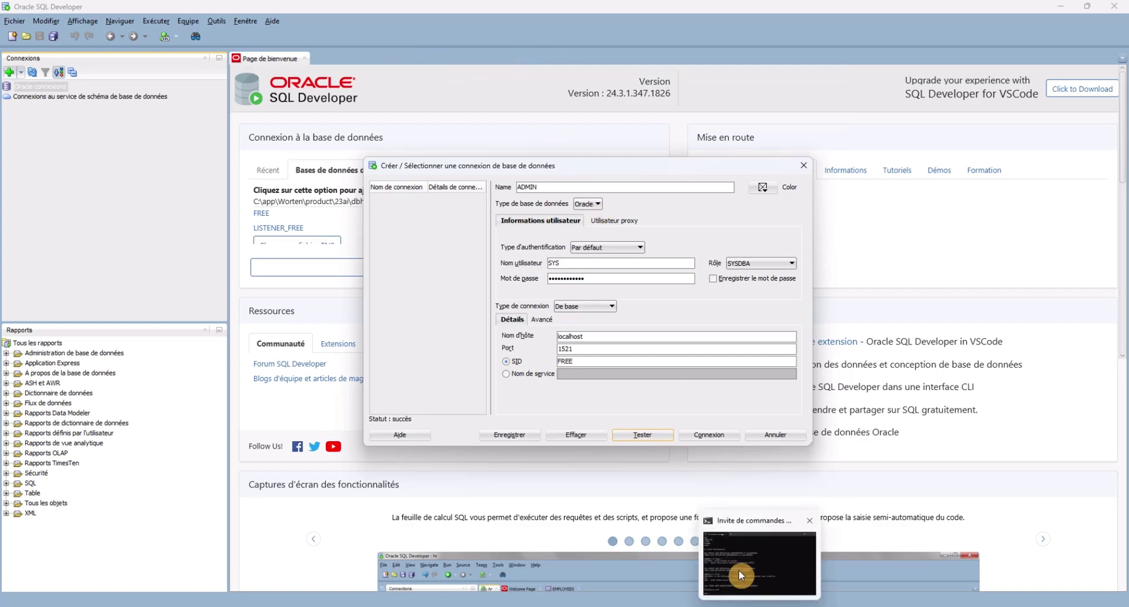
left_click(739, 570)
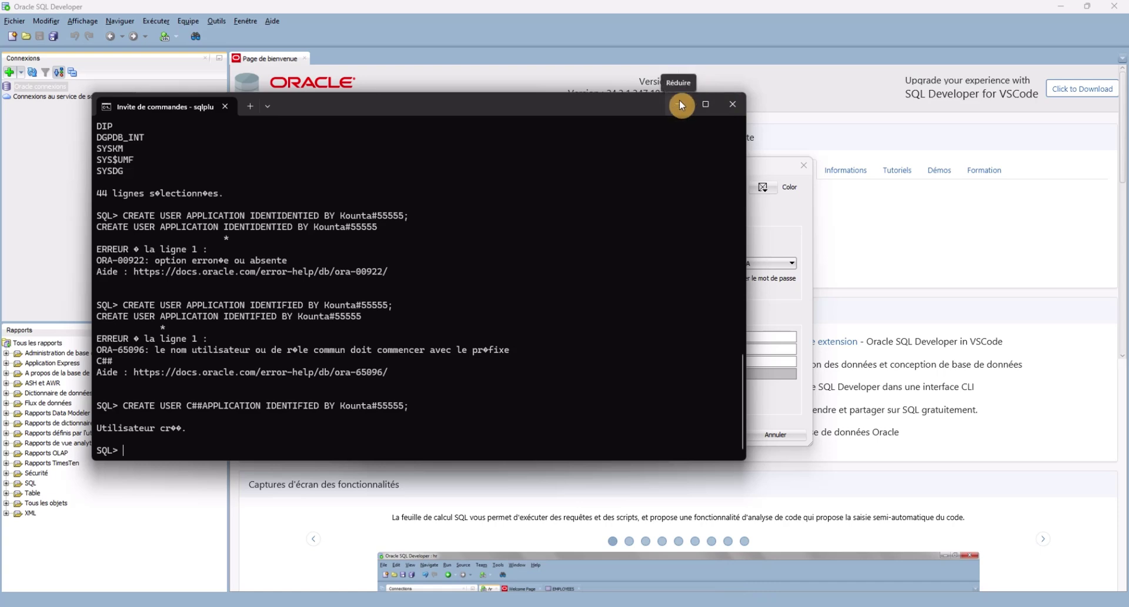
left_click(682, 105)
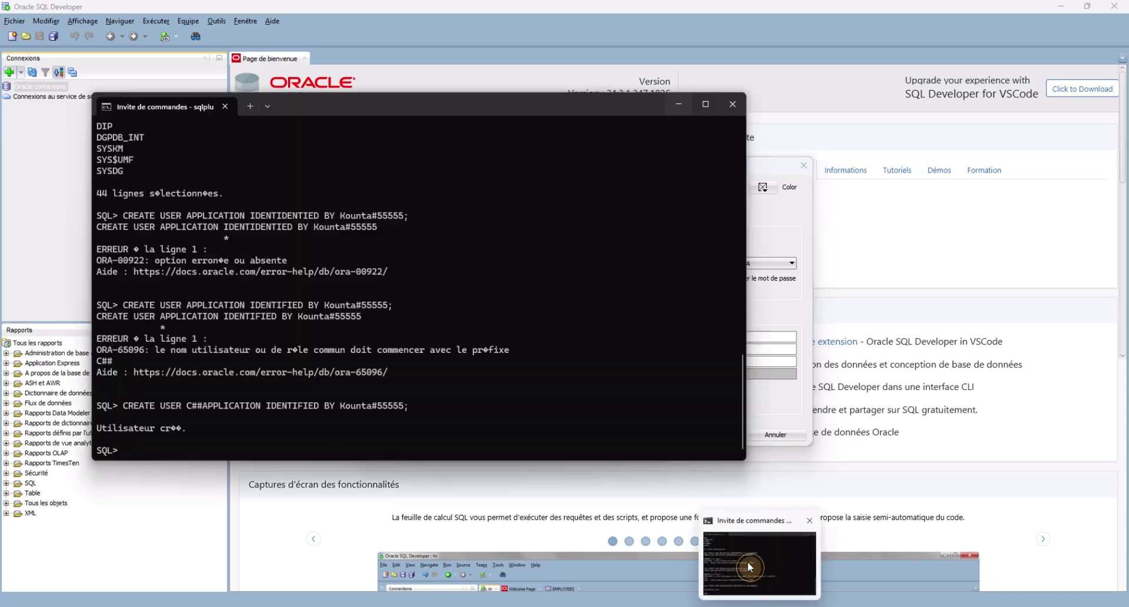
left_click(747, 561)
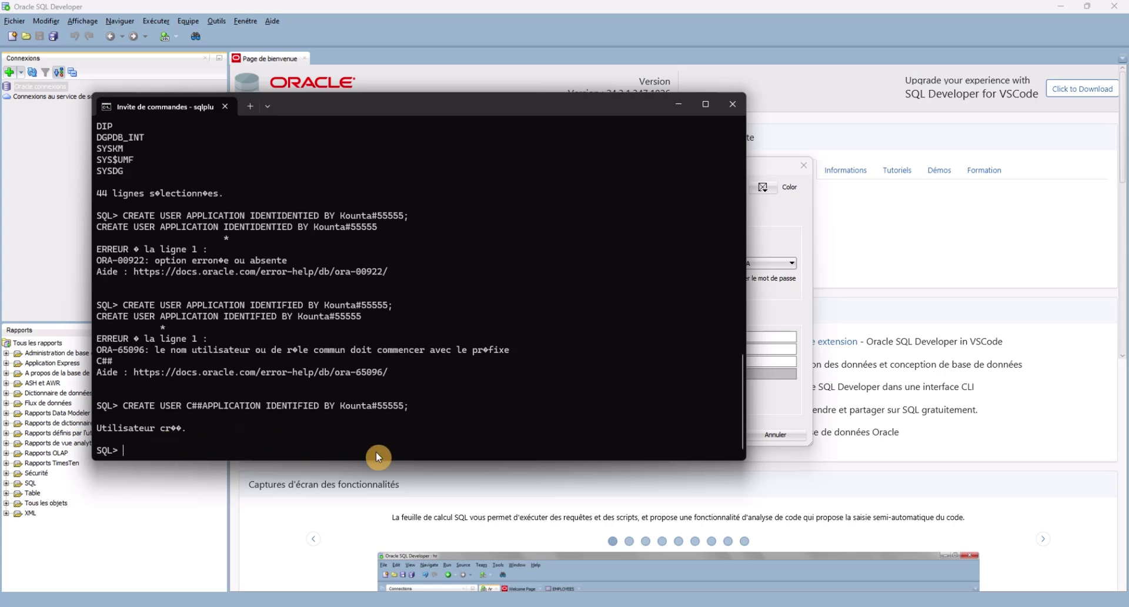
left_click(680, 105)
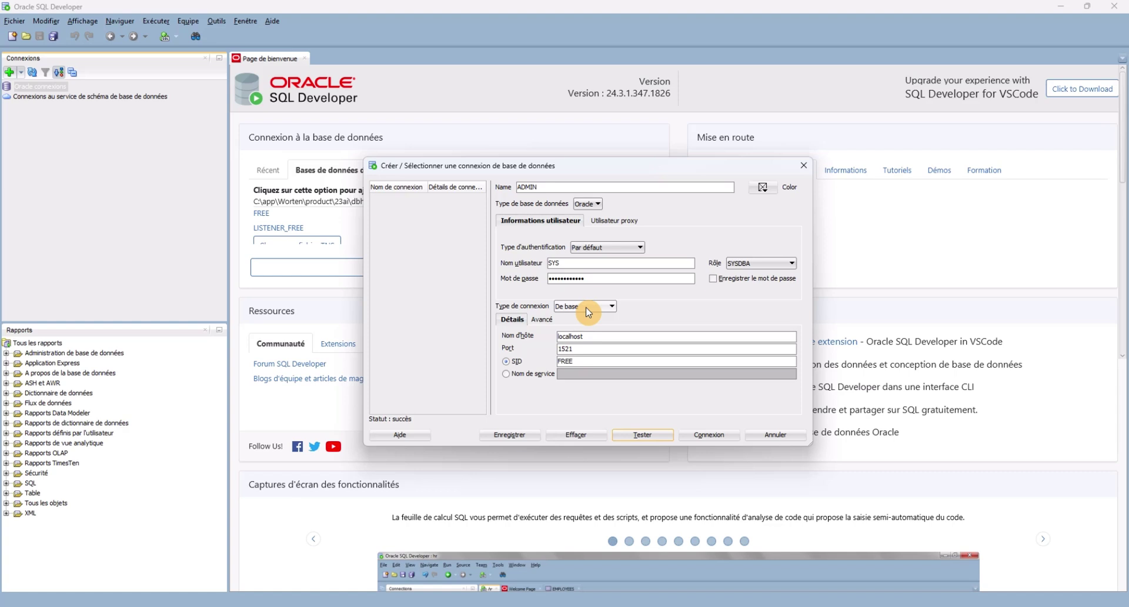
Stop the OracleOraDB23Home1TNSListener service and switch back to the SQL Developer connection dialog.
mouse_move(760, 605)
left_click(772, 566)
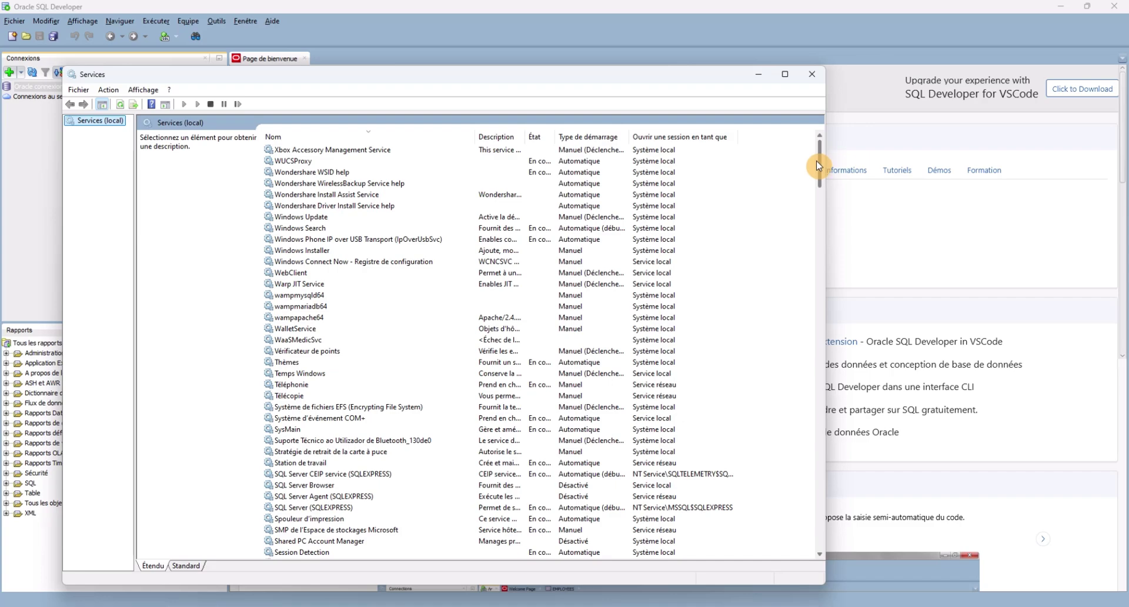
left_click_drag(818, 177, 844, 380)
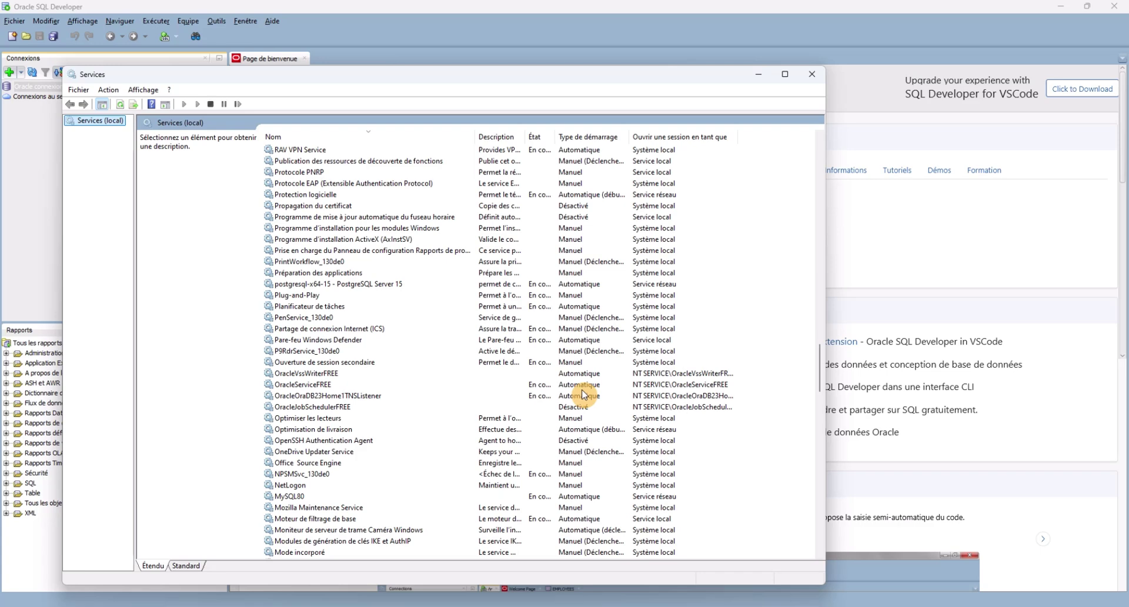
left_click(352, 396)
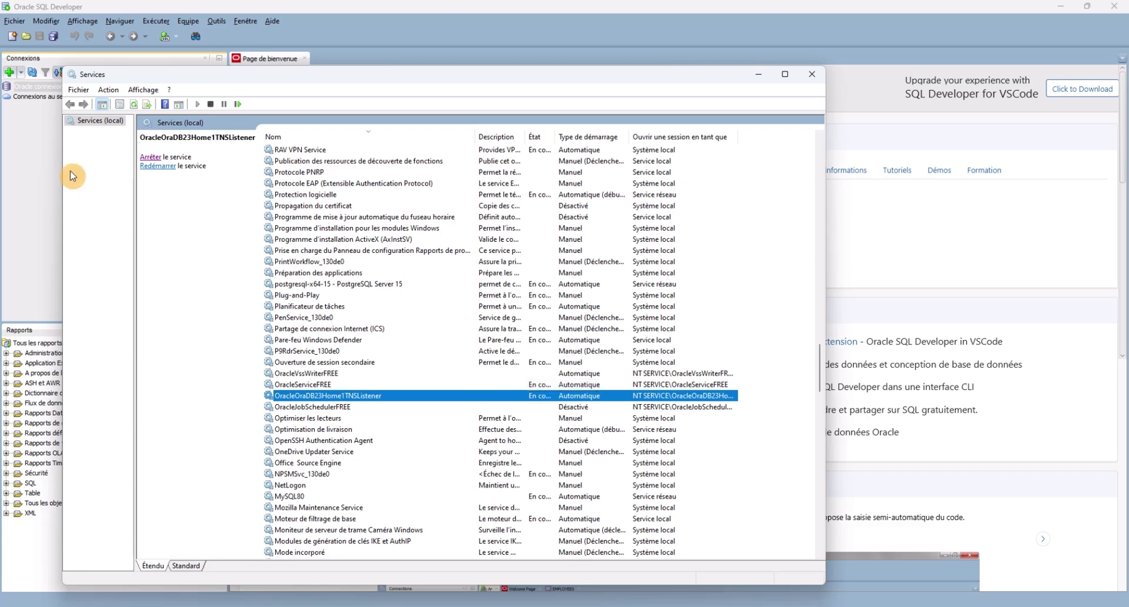
left_click(150, 156)
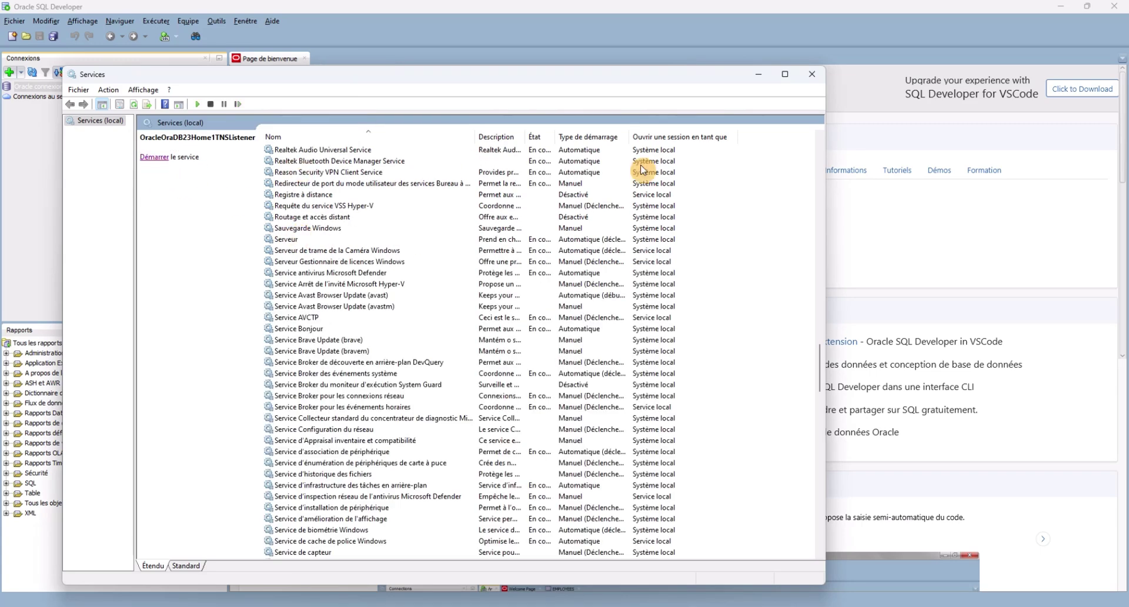
left_click(923, 269)
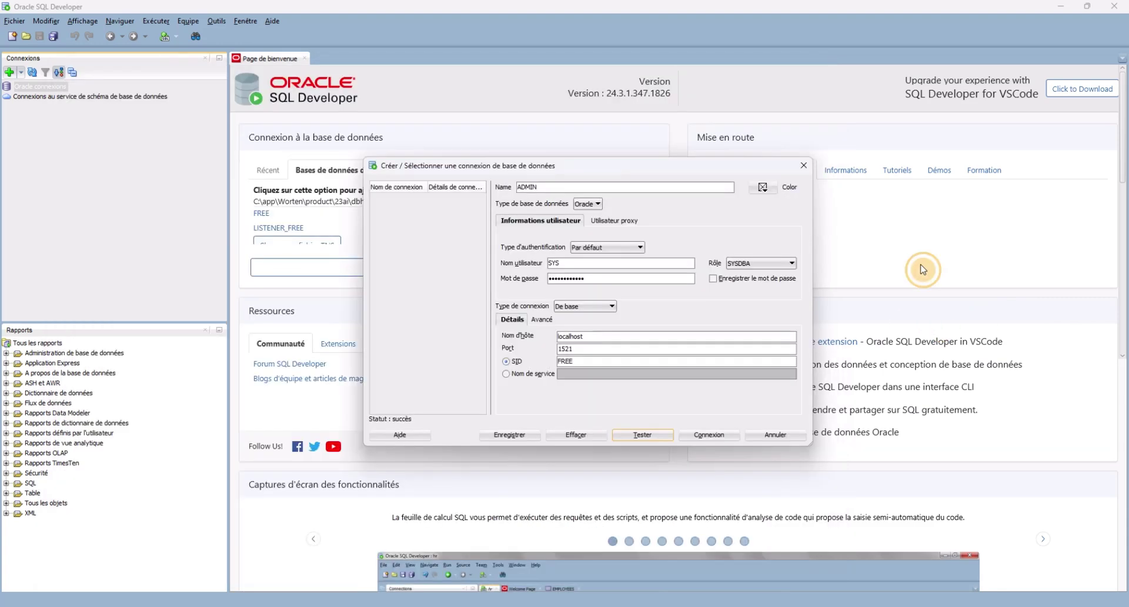
Retest the ADMIN connection, which fails with ORA-12541, then restore the Services window.
left_click(653, 437)
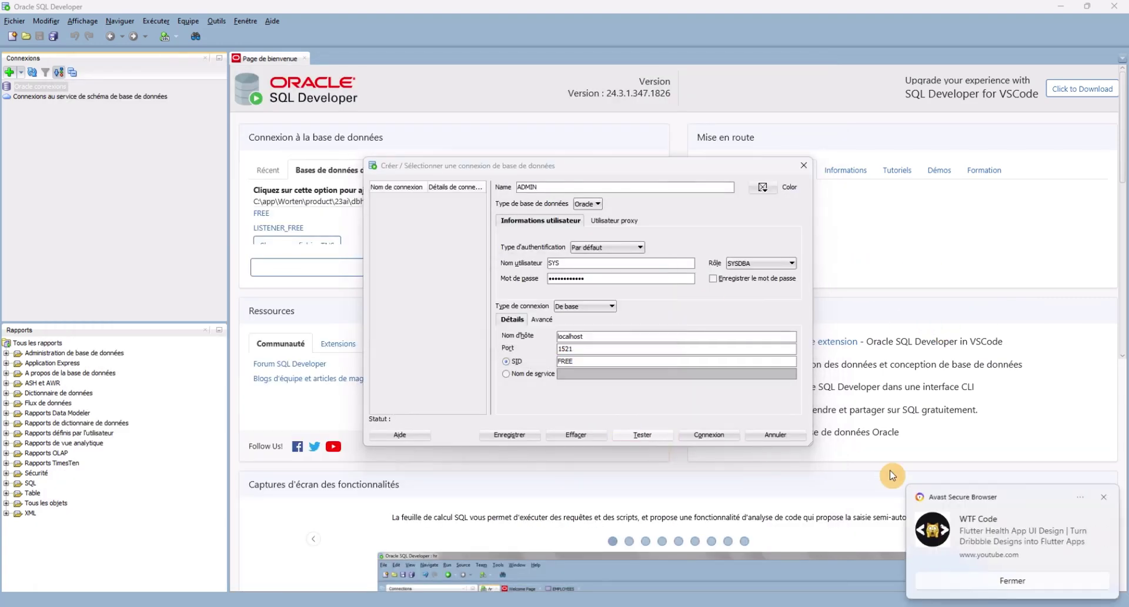
left_click(1105, 499)
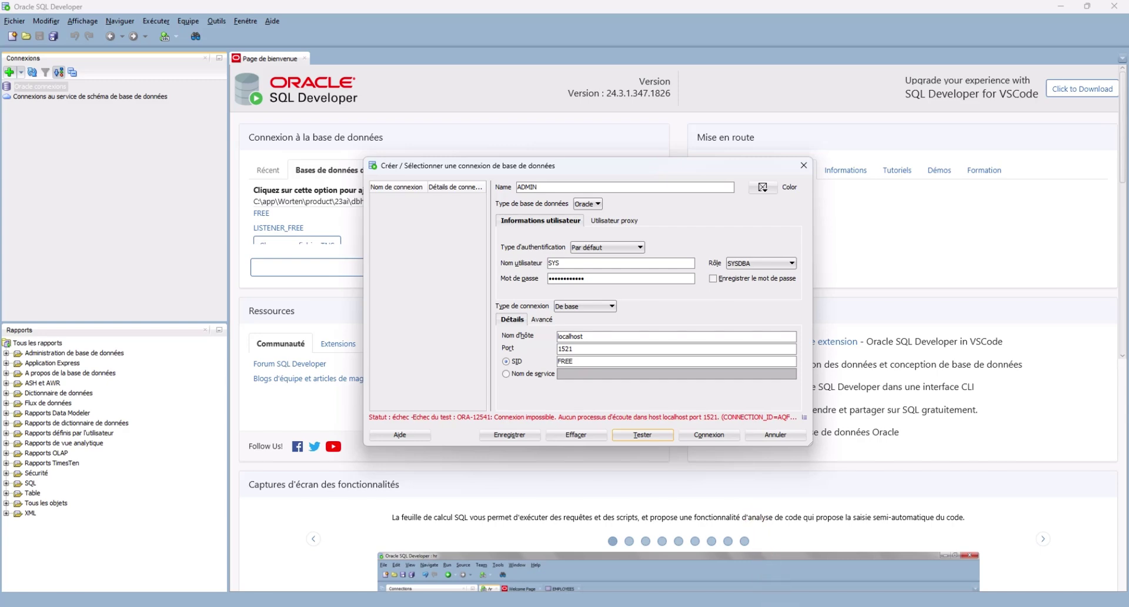
left_click(773, 589)
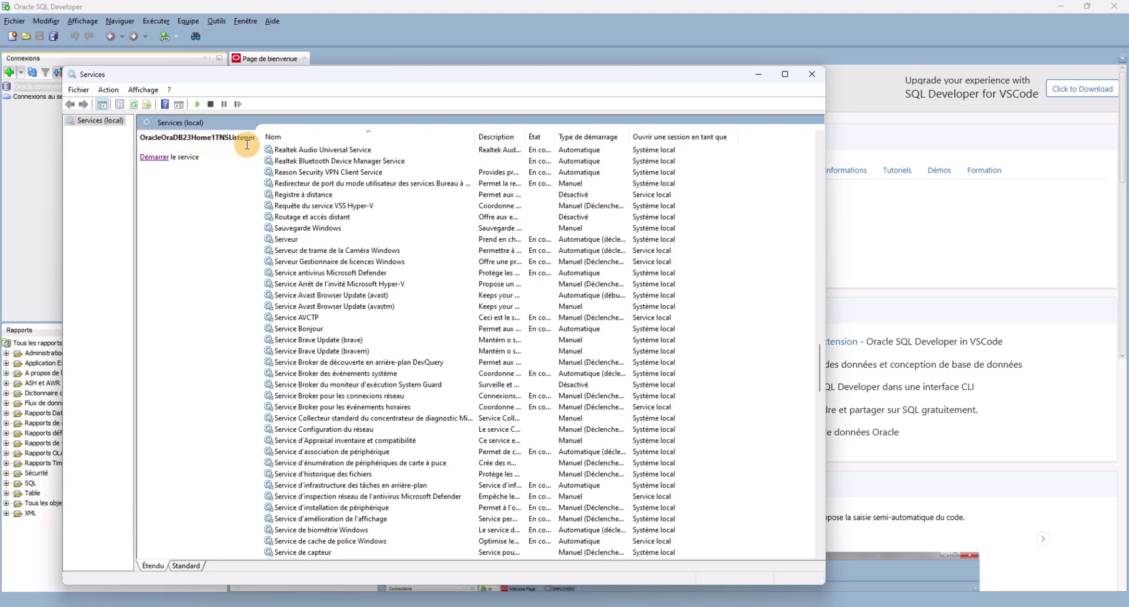
Start the OracleOraDB23Home1TNSListener service and rerun the connection test twice.
left_click(153, 163)
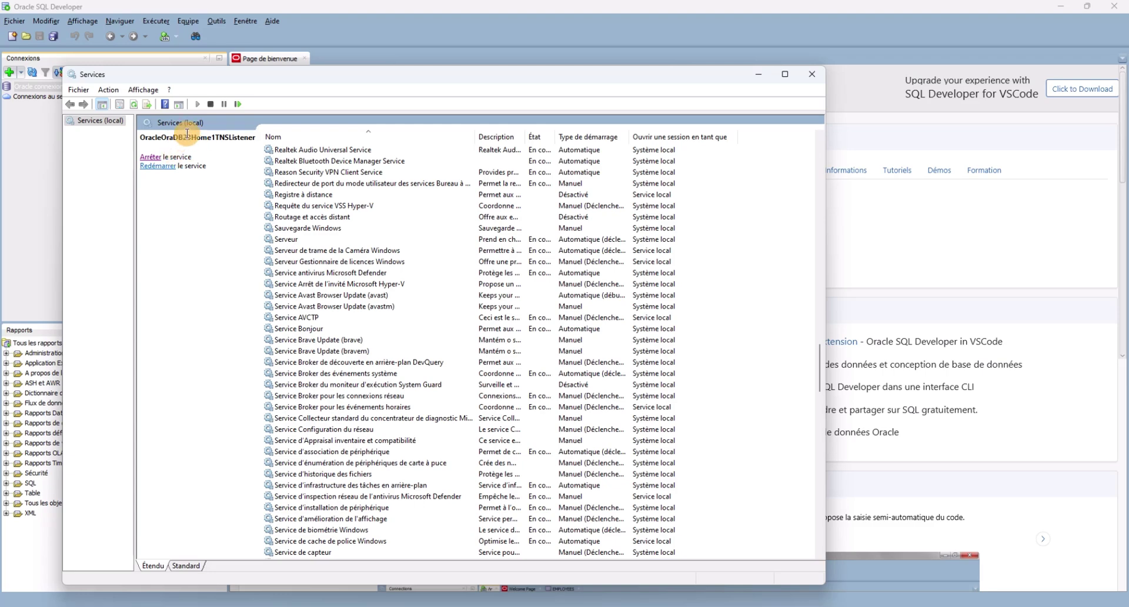
left_click(762, 74)
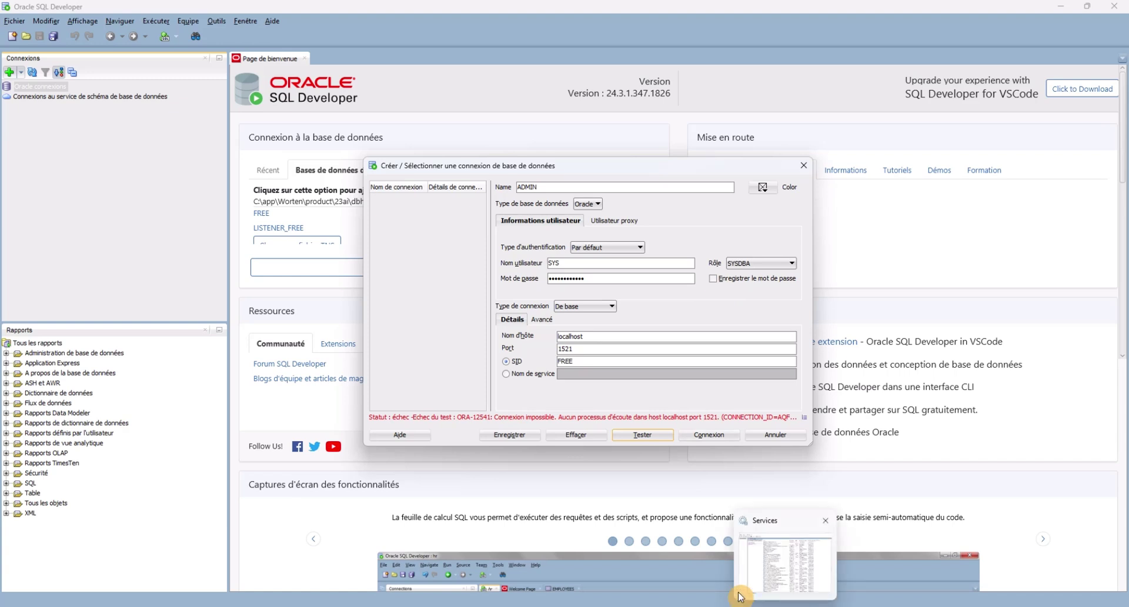
left_click(650, 434)
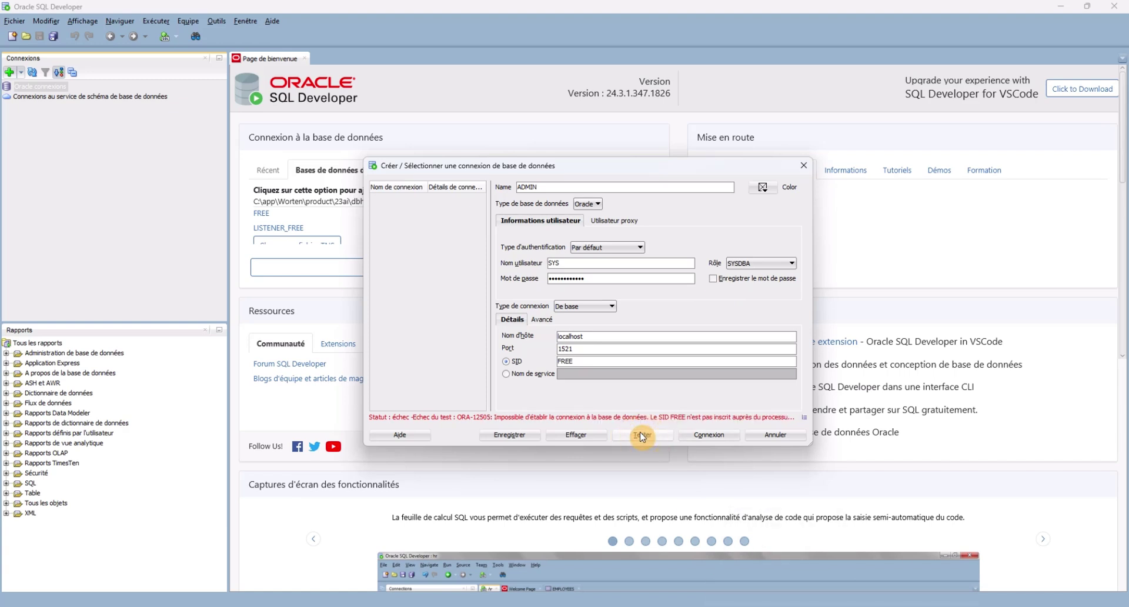
left_click(642, 436)
Restart the OracleOraDB23Home1TNSListener service and confirm it is running again.
left_click(588, 498)
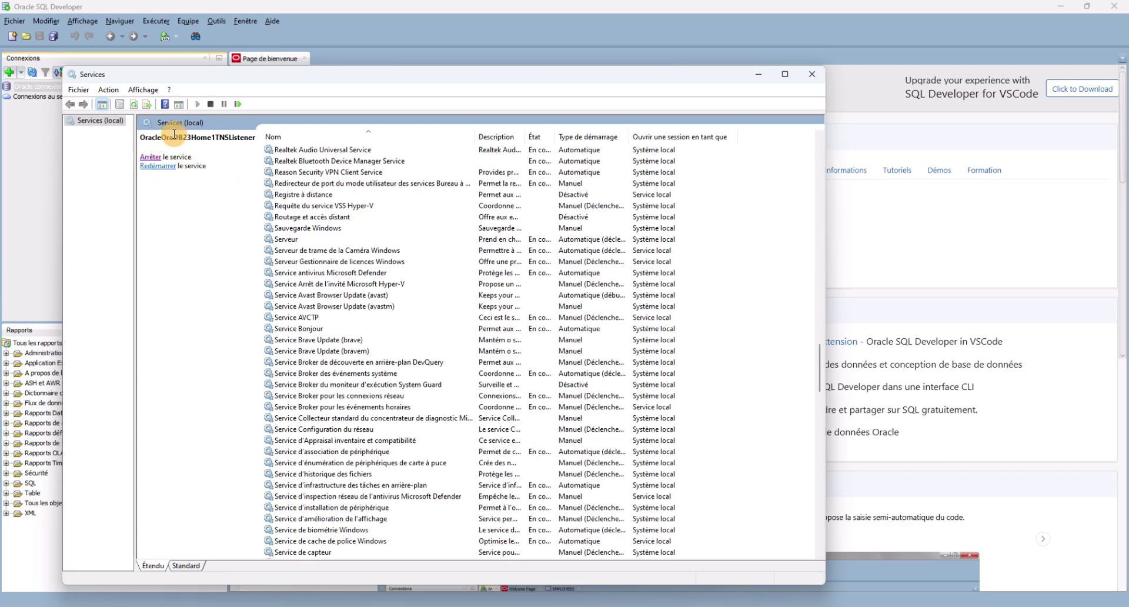
left_click(156, 167)
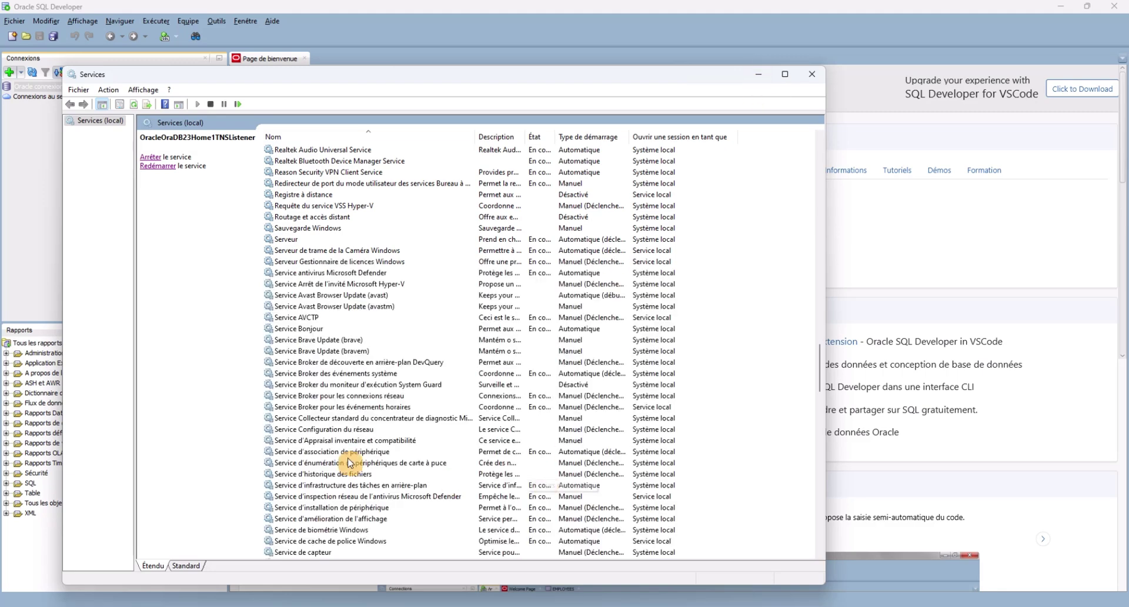
left_click_drag(822, 369, 812, 325)
left_click(534, 287)
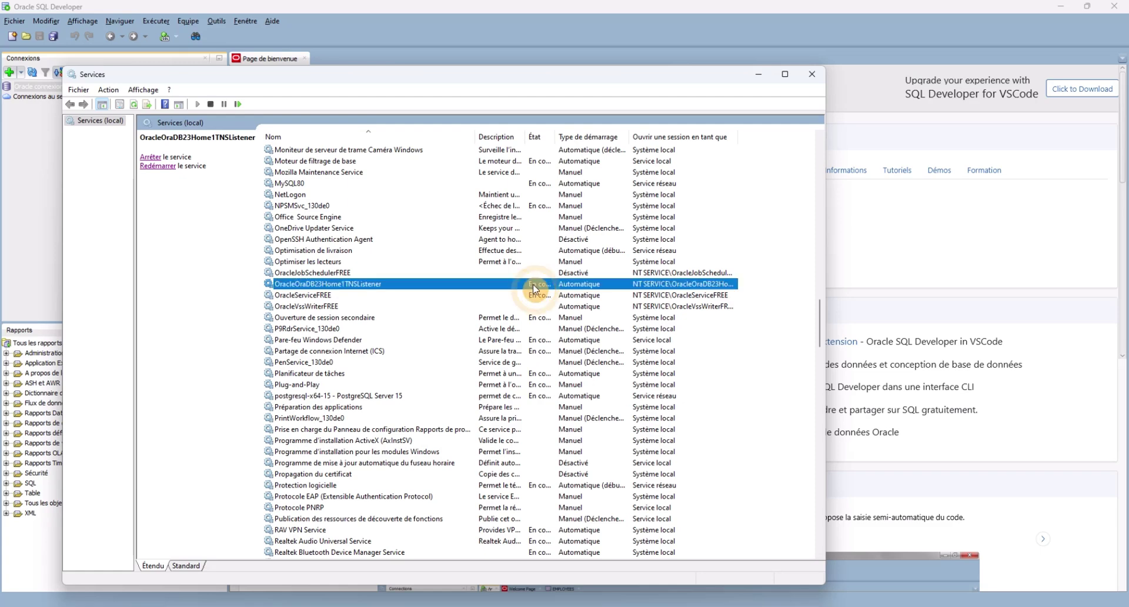
left_click(759, 77)
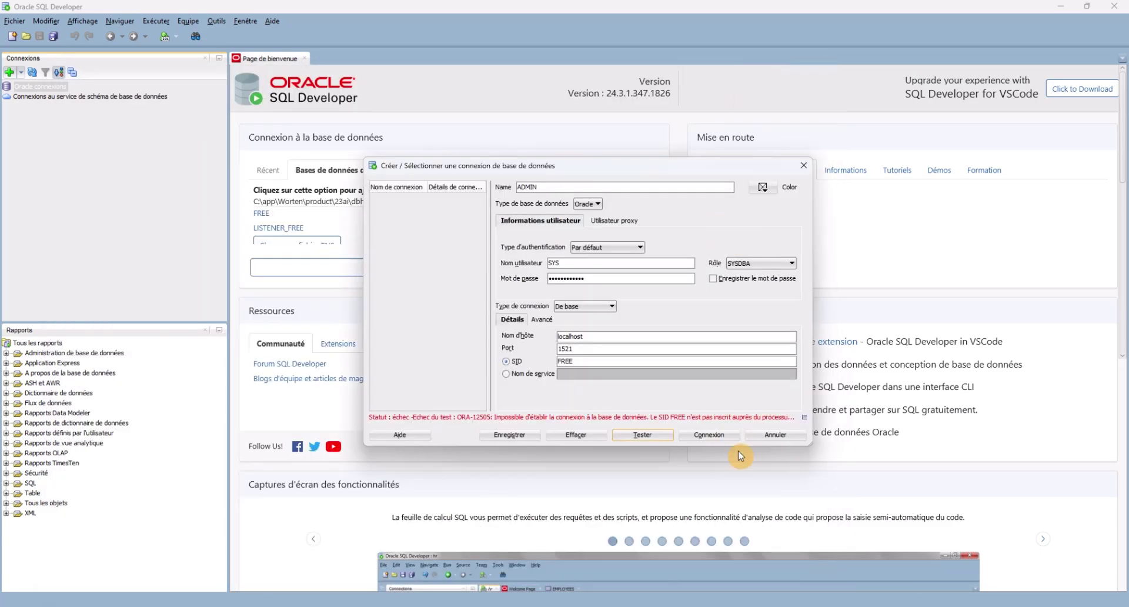
Rerun the connection test with SID Free, then erase the SID field's contents.
left_click(649, 442)
left_click(577, 365)
left_click(583, 363)
key("BackSpace")
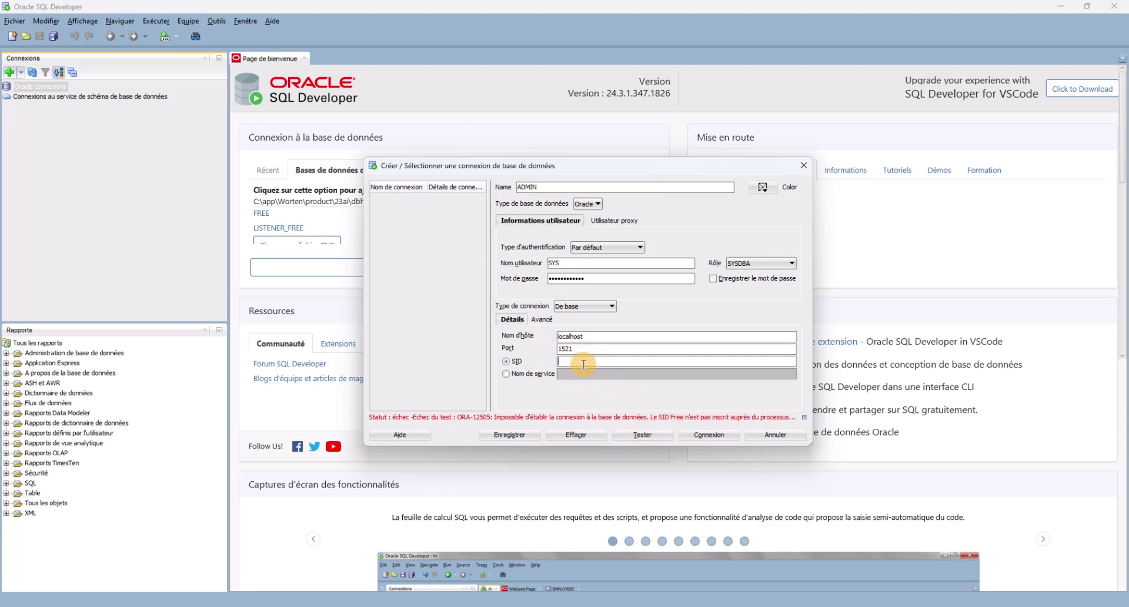
Close the failing dialog and start a fresh connection with the SYSDBA role.
left_click(803, 165)
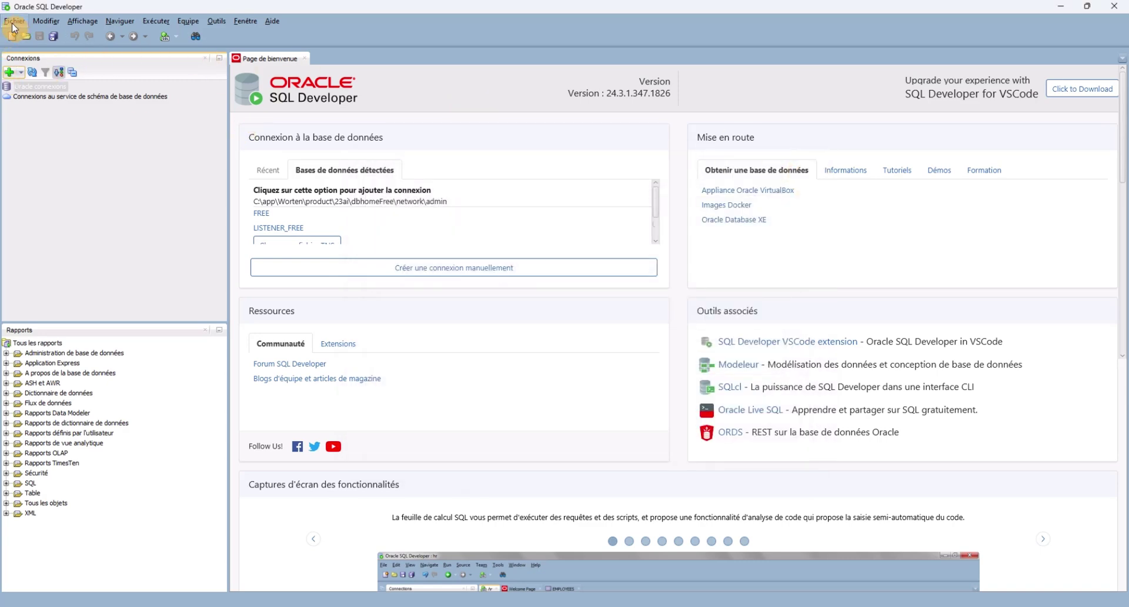
left_click(8, 72)
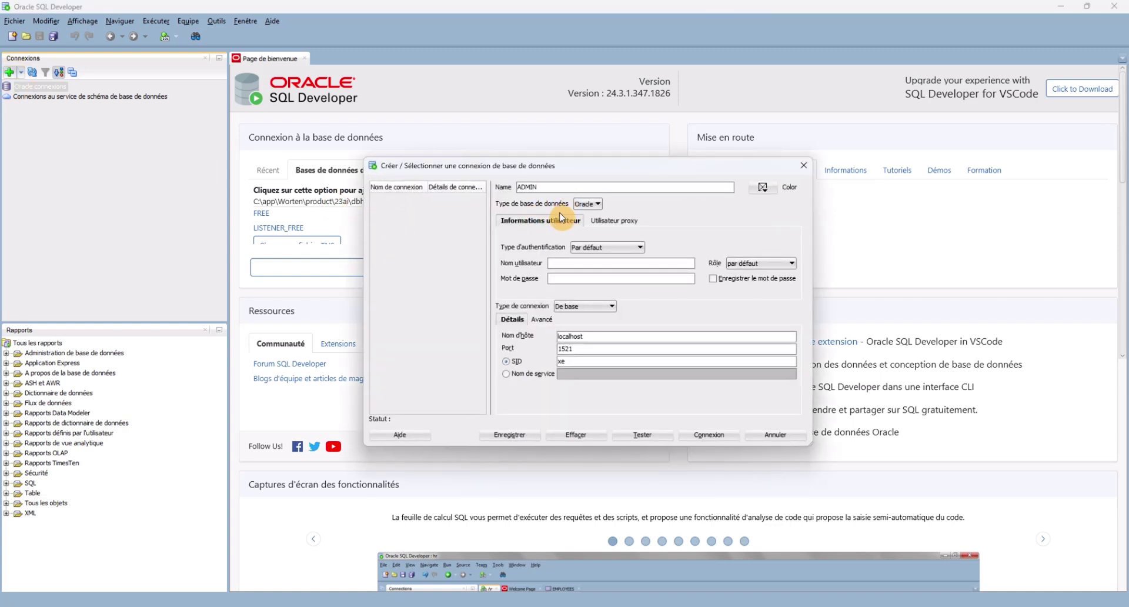
left_click(584, 262)
left_click(752, 263)
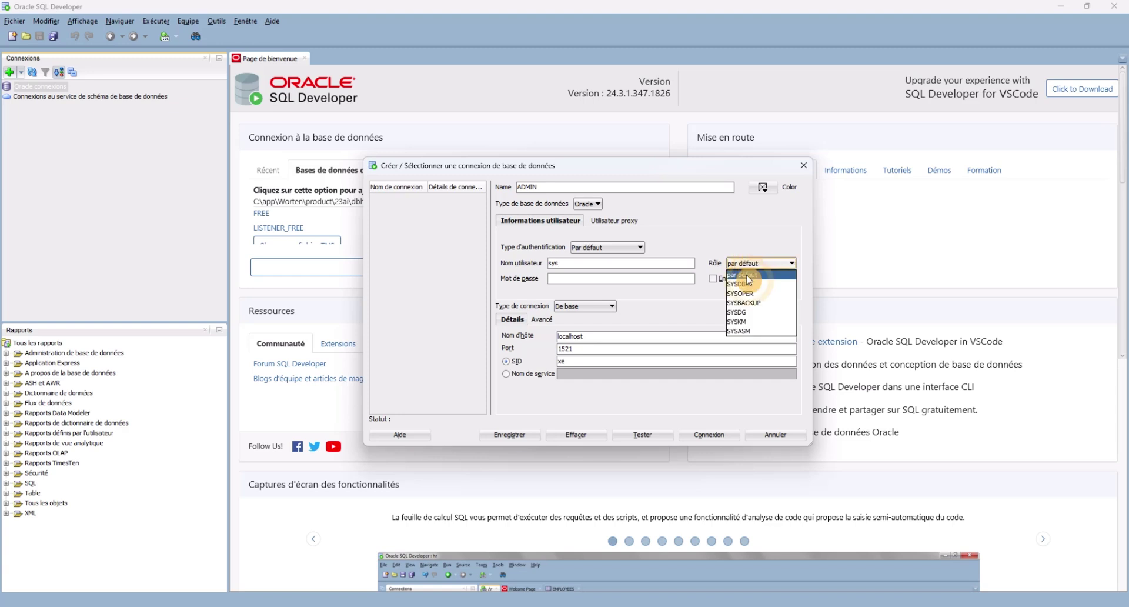
left_click(740, 288)
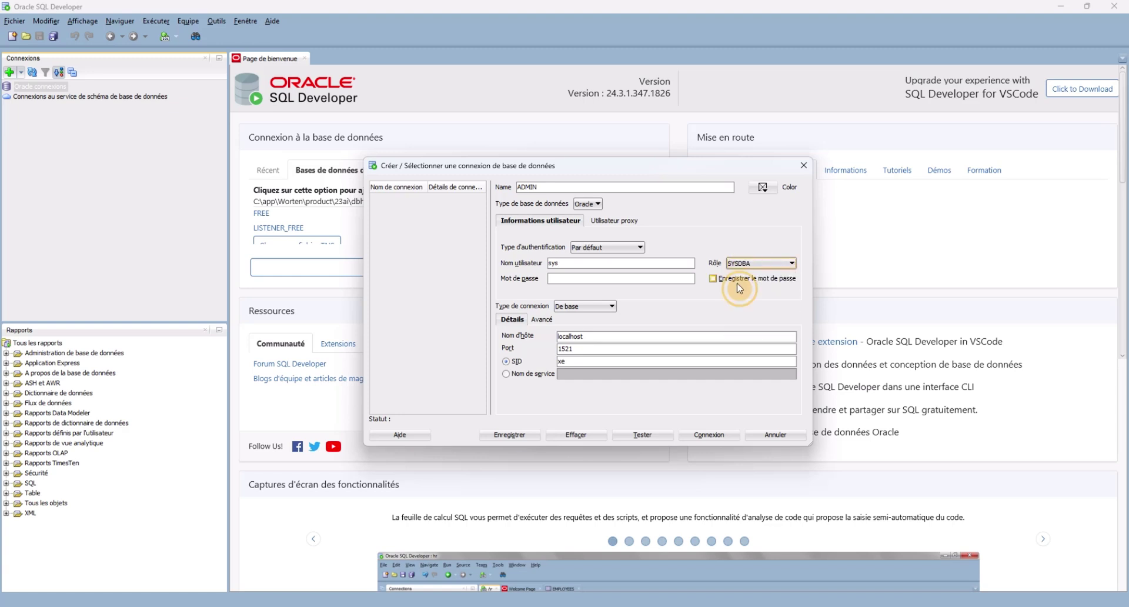
Enter the sys password, change the SID from xe to Free, and test the connection.
left_click(604, 281)
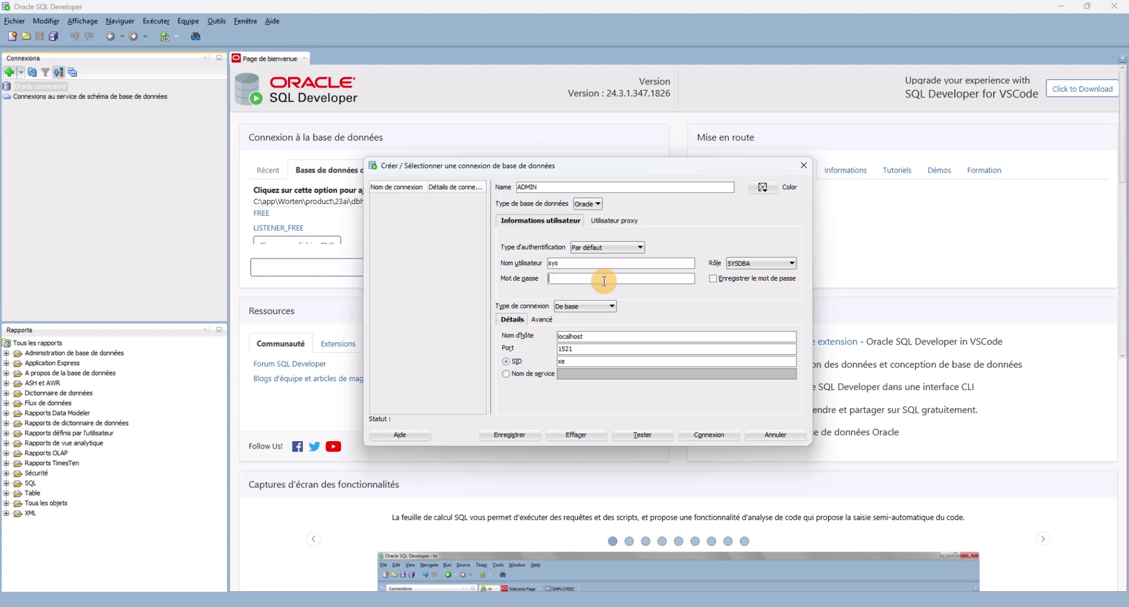
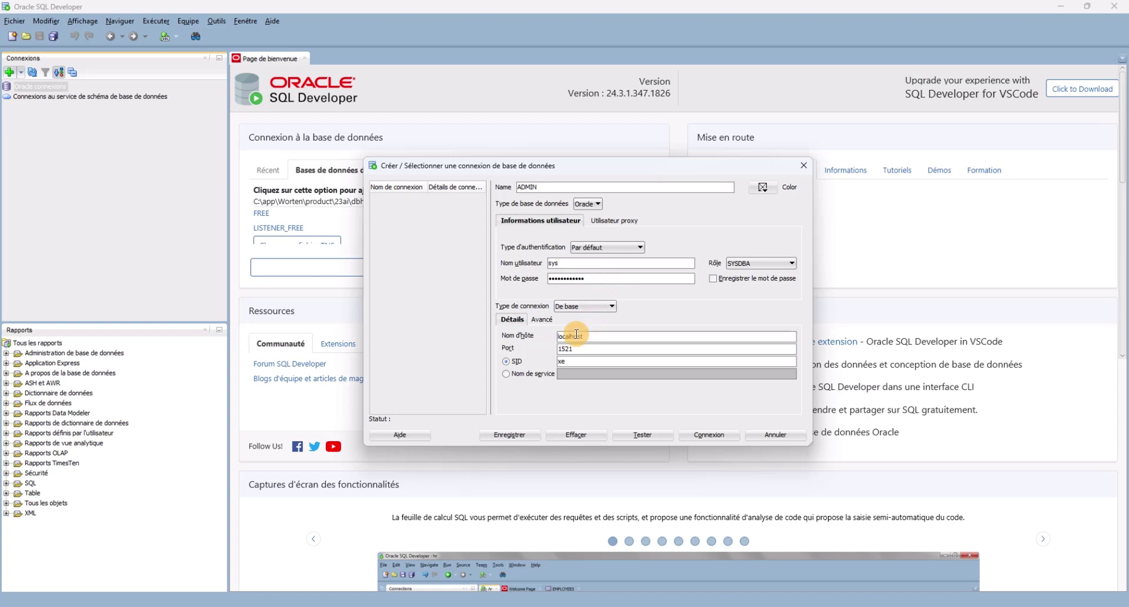
double_click(563, 361)
key("BackSpace")
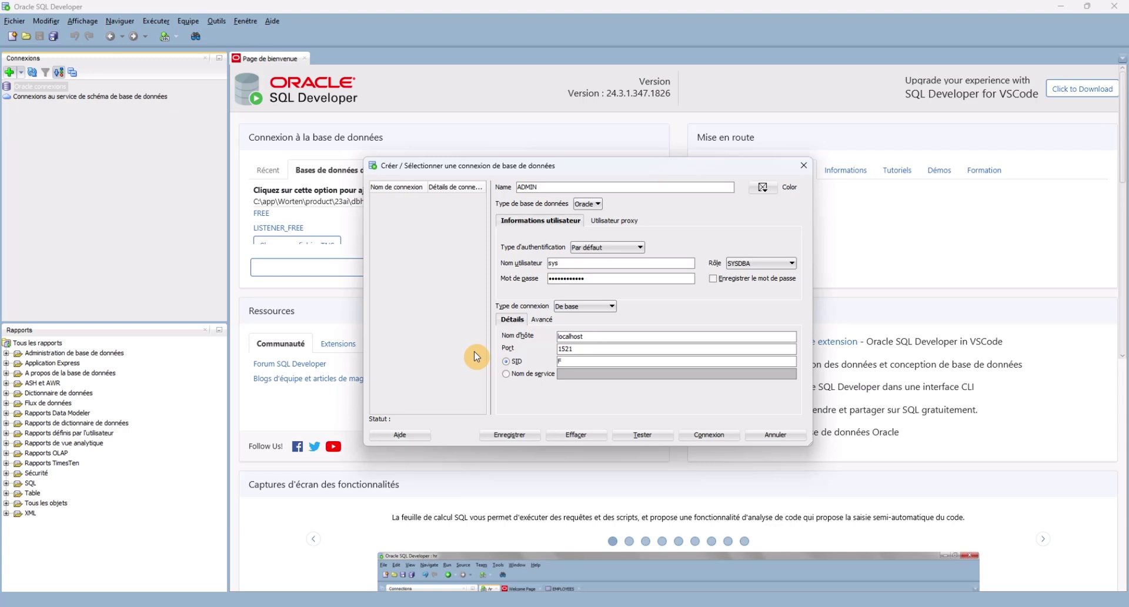
type("Free")
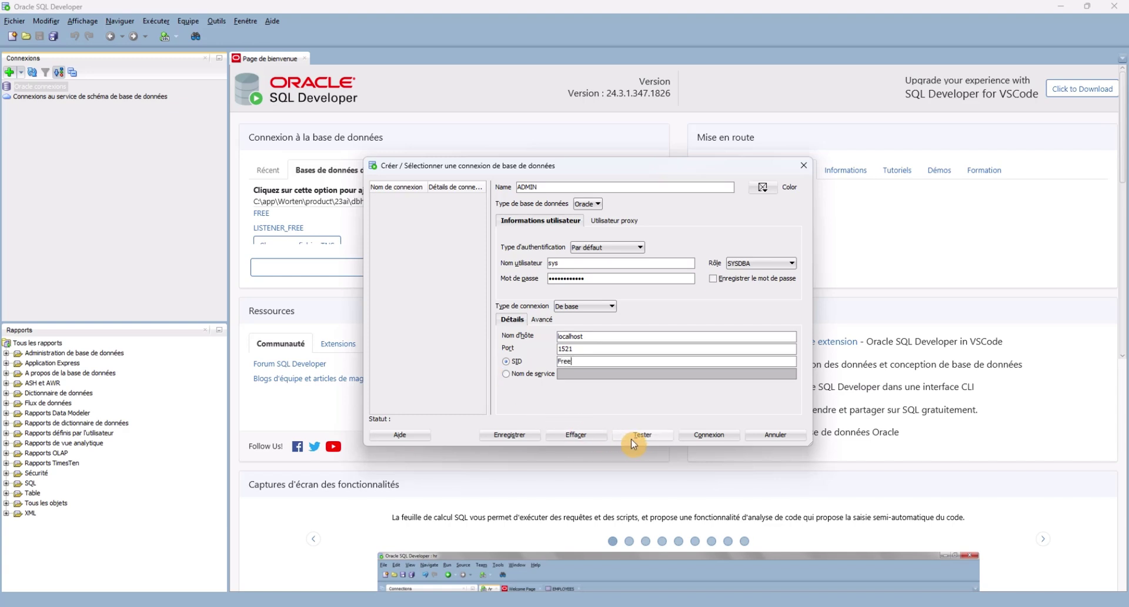
left_click(637, 439)
Stop and then restart the Oracle TNS listener, retesting the connection after each change.
left_click(784, 606)
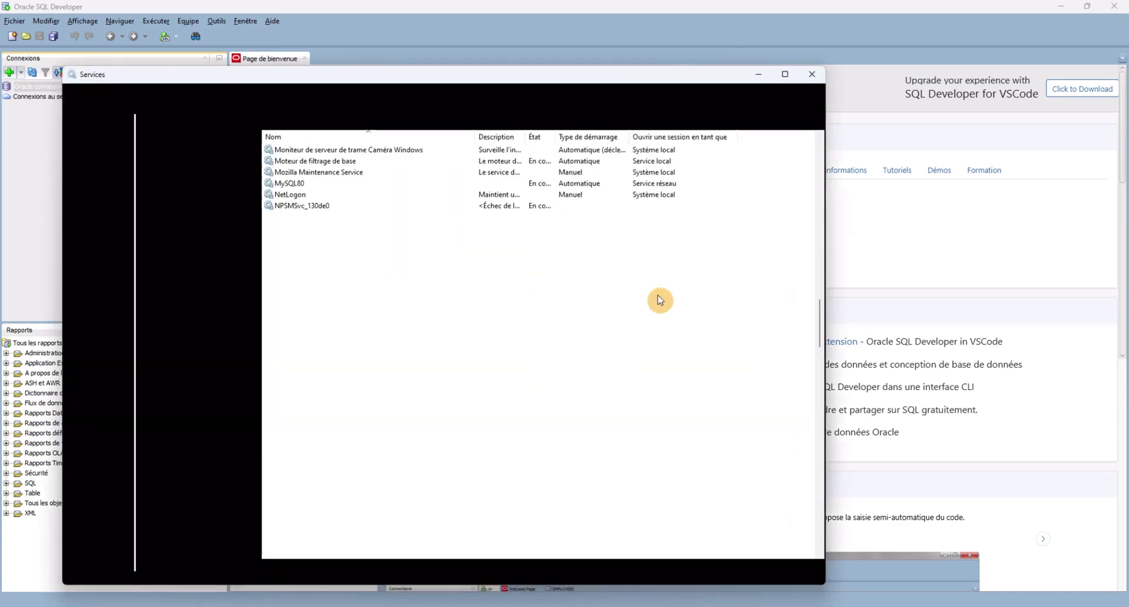
left_click(150, 157)
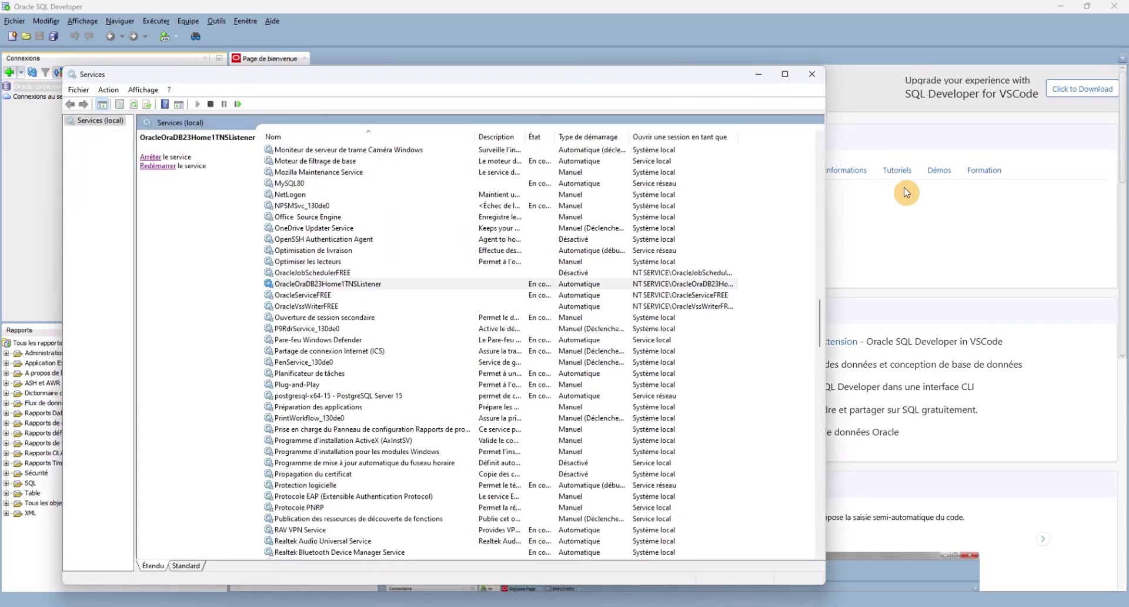
left_click(858, 174)
left_click(648, 433)
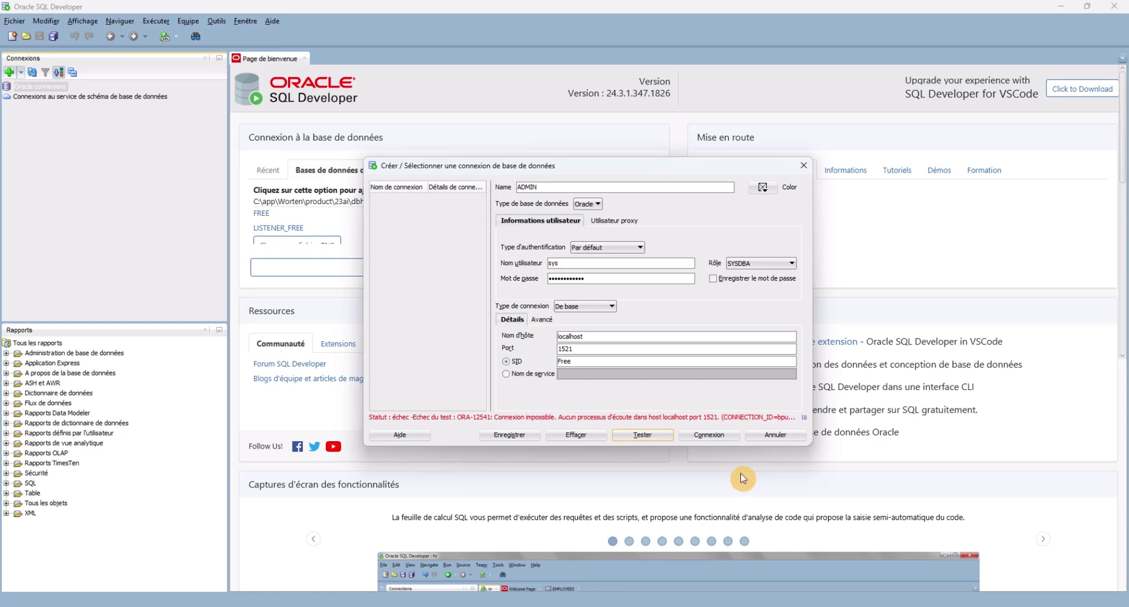
mouse_move(786, 603)
left_click(786, 564)
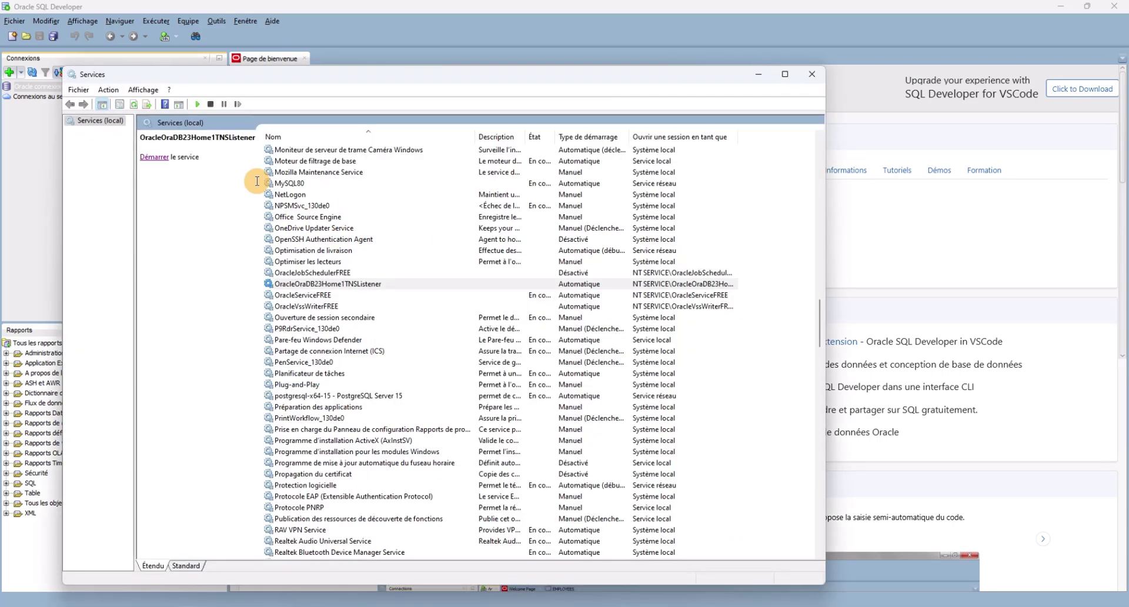
left_click(163, 163)
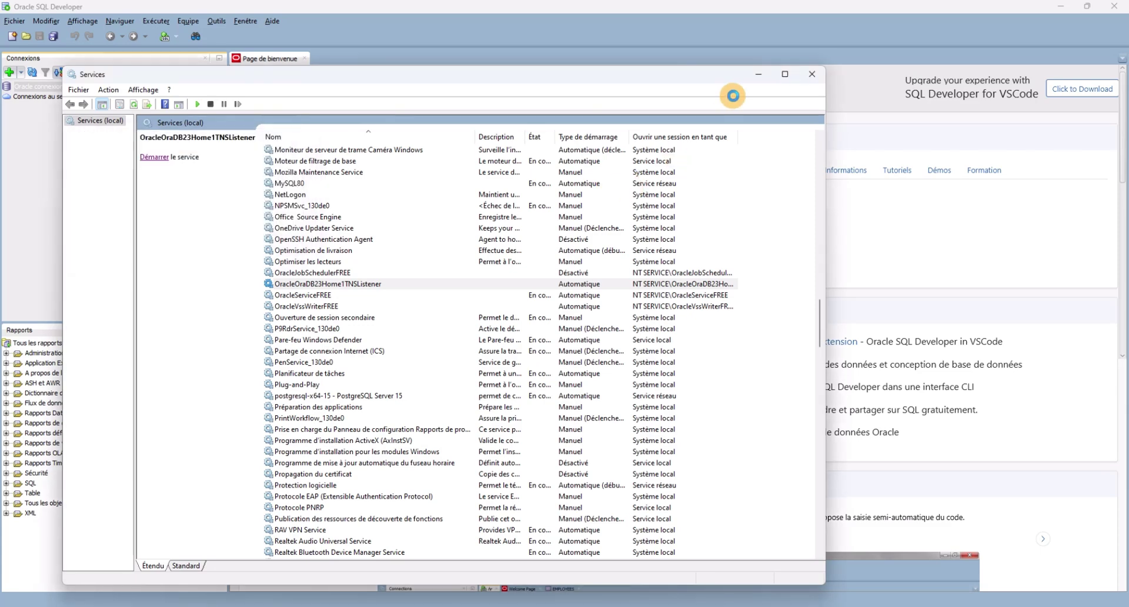
left_click(760, 76)
left_click(645, 438)
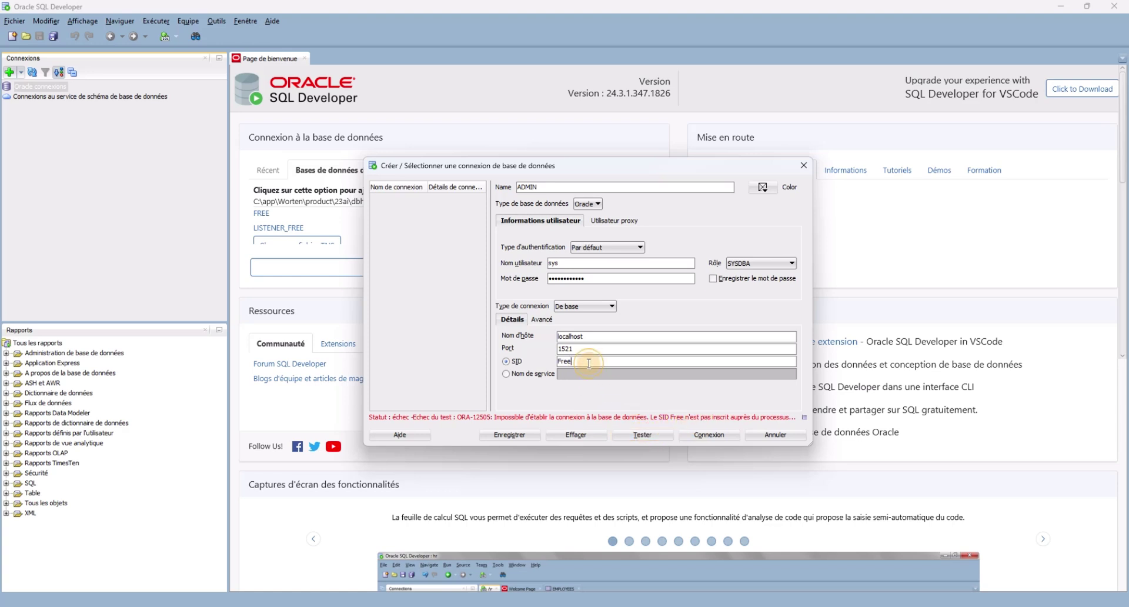
Change the SID from Free to FREE, retest, and close the still-failing dialog.
double_click(568, 361)
key("BackSpace")
type("FREE")
left_click(642, 438)
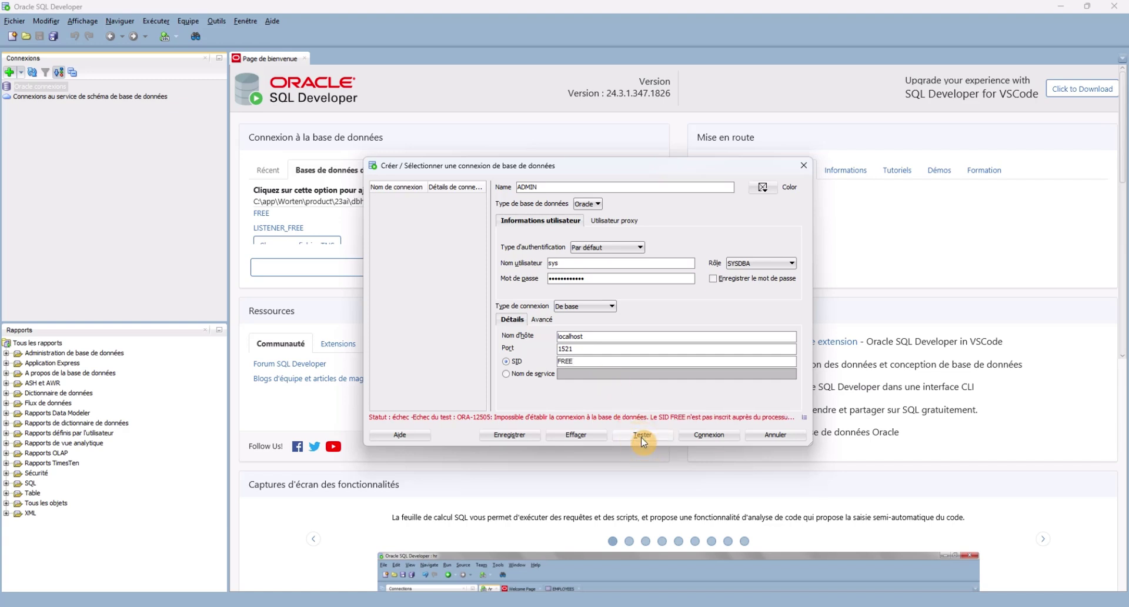
left_click(803, 170)
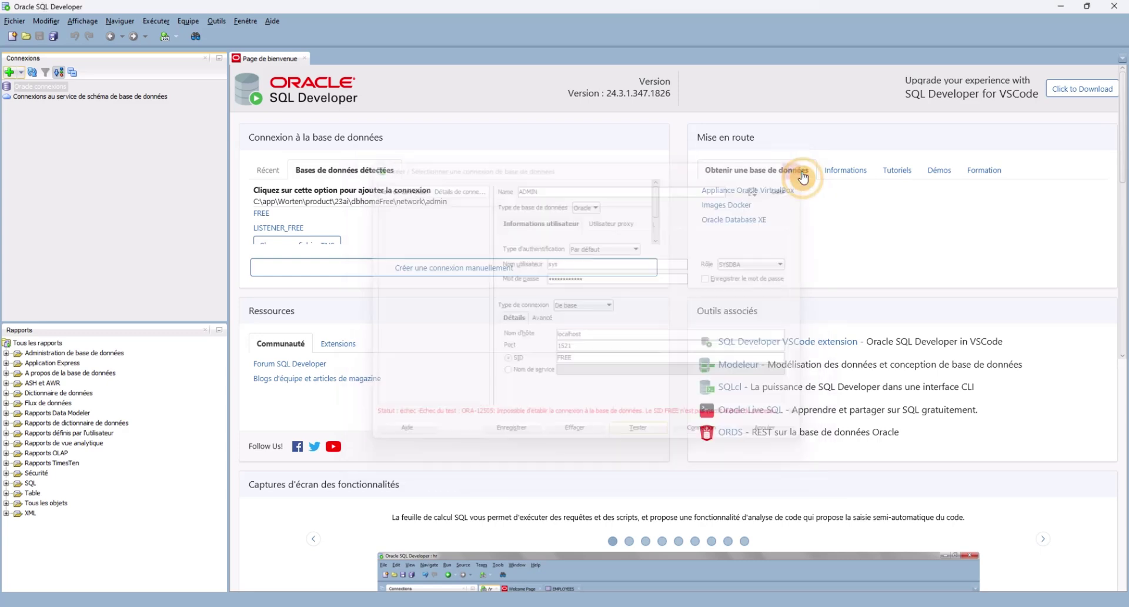
Start a new connection named ADMIN with user sys and its password.
left_click(9, 72)
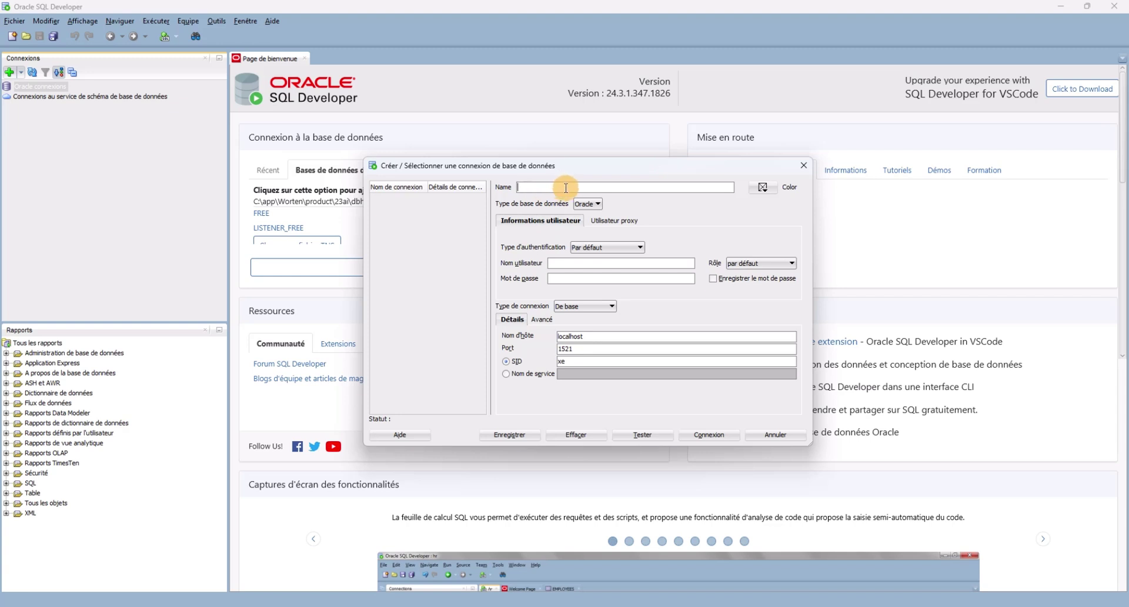
type("ADMIN")
type("sys")
left_click(613, 280)
Choose the SYSDBA role, clear the old xe SID value, and test the connection.
left_click(750, 263)
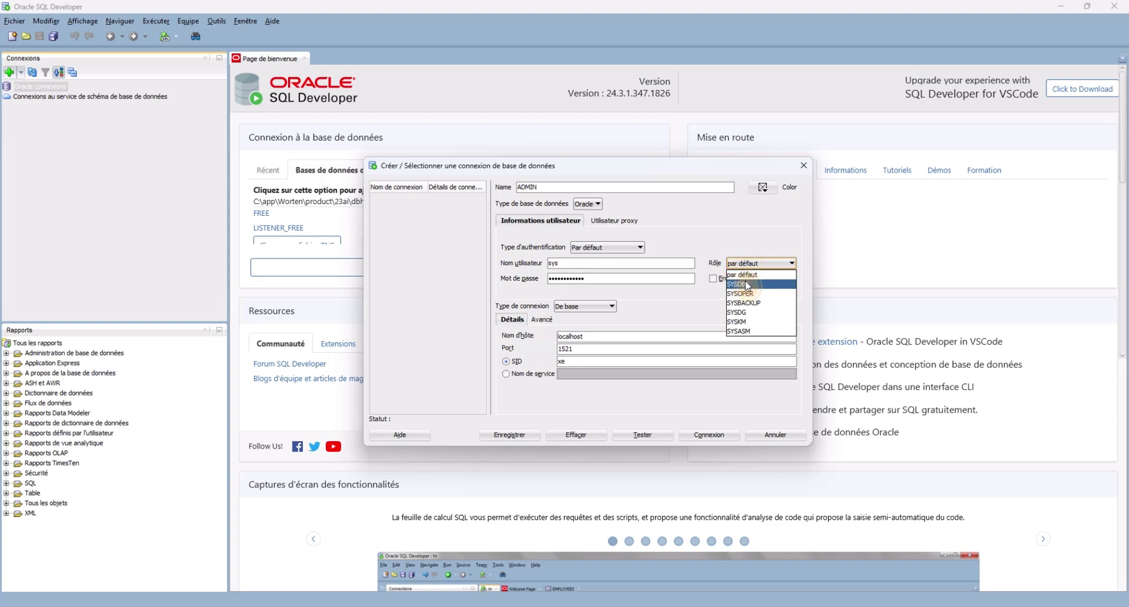
left_click(747, 284)
double_click(564, 361)
key("BackSpace")
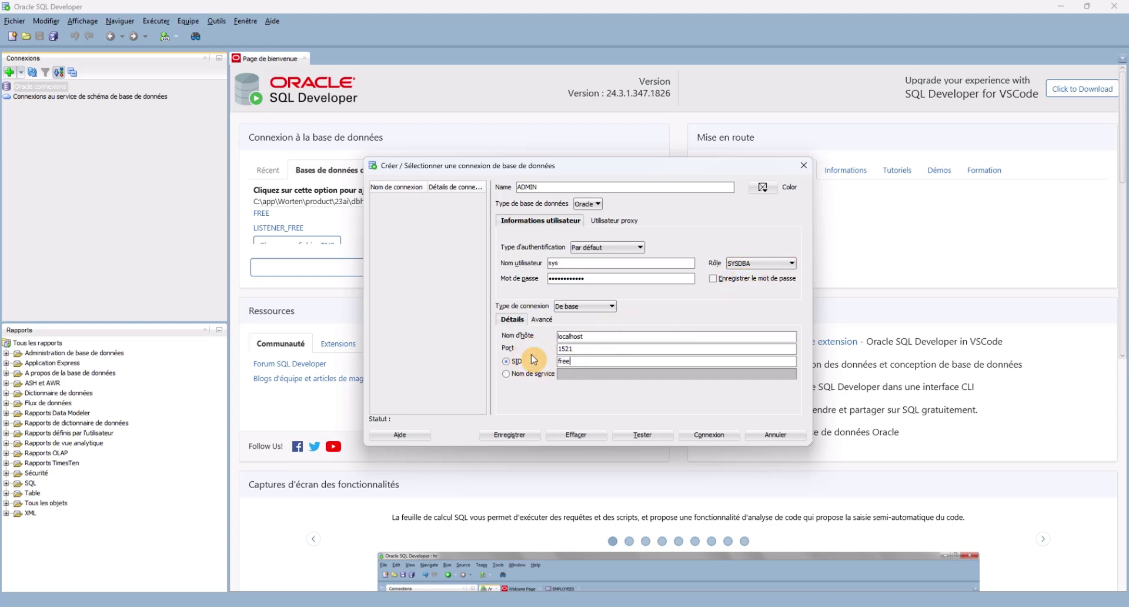
left_click(638, 436)
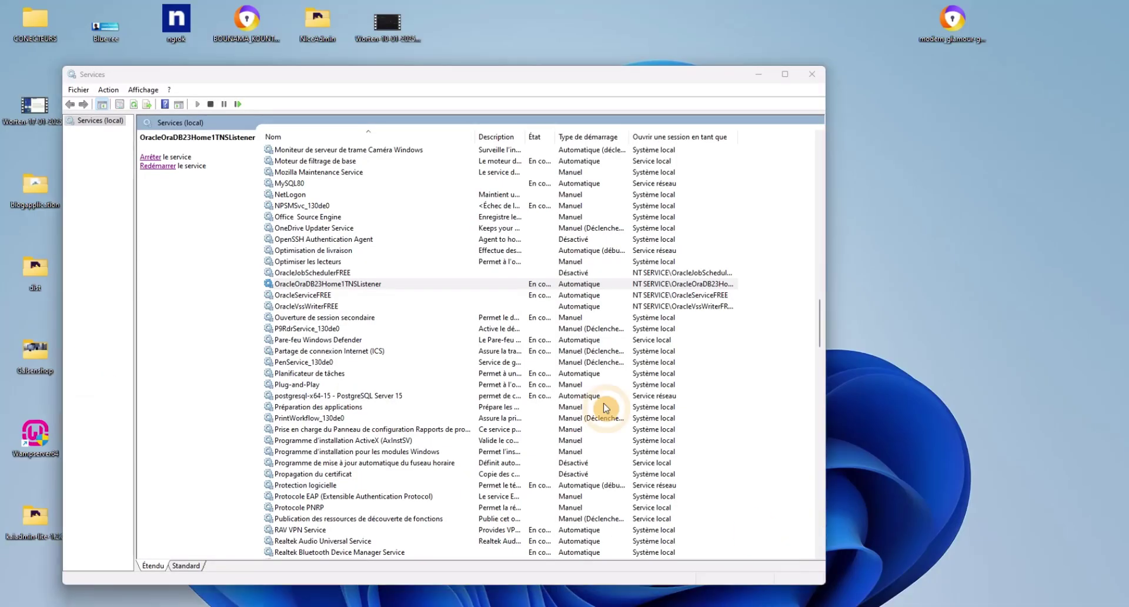
left_click(772, 555)
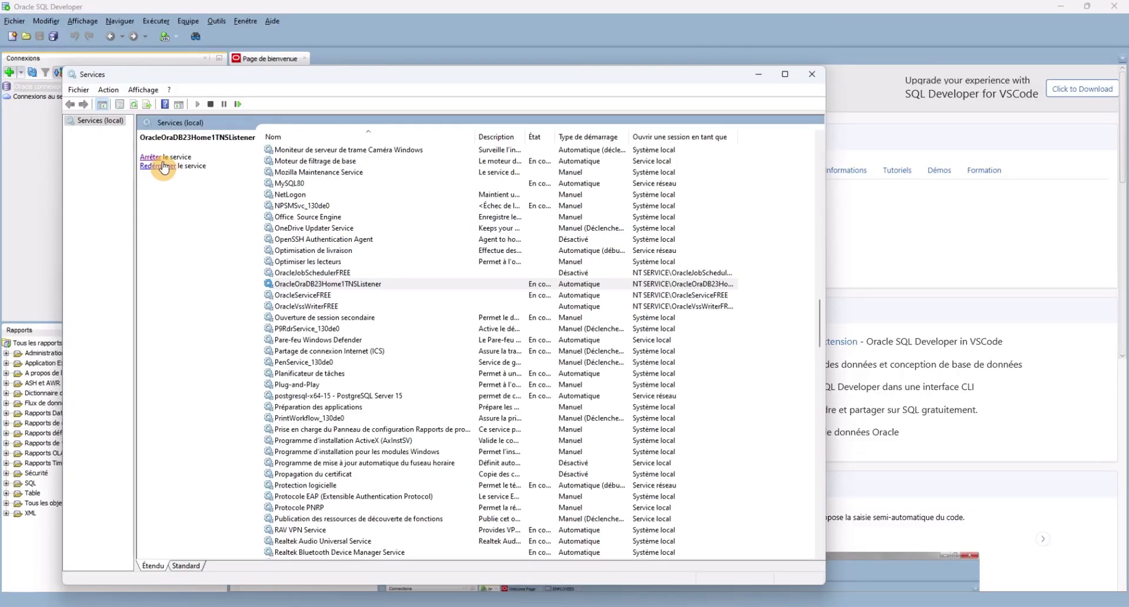
Stop and restart the Oracle TNS listener, retesting the connection each time.
left_click(154, 157)
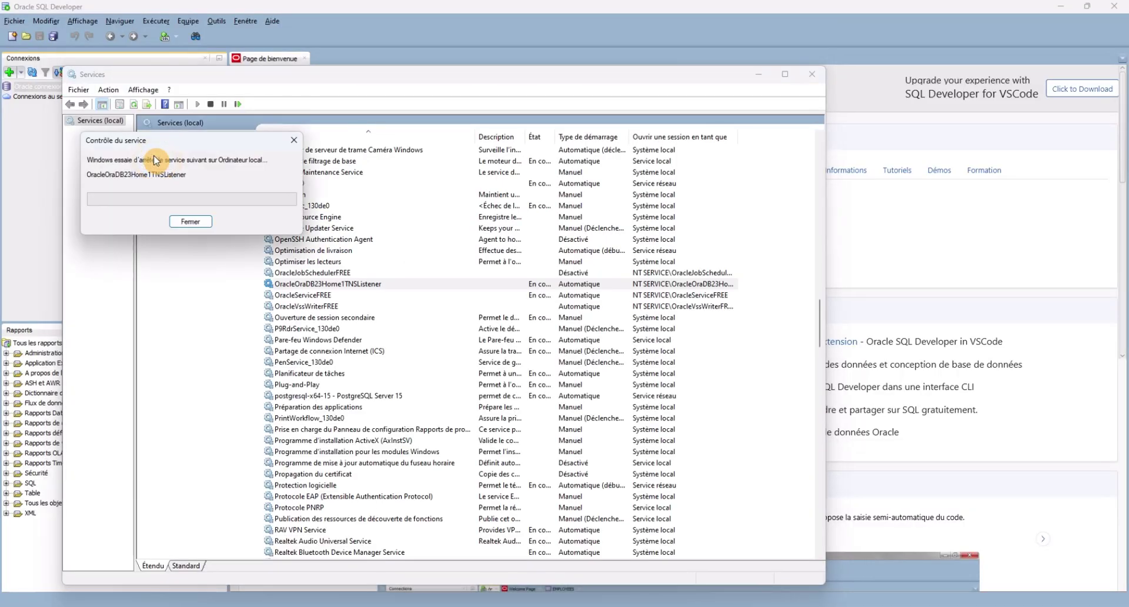
left_click(757, 73)
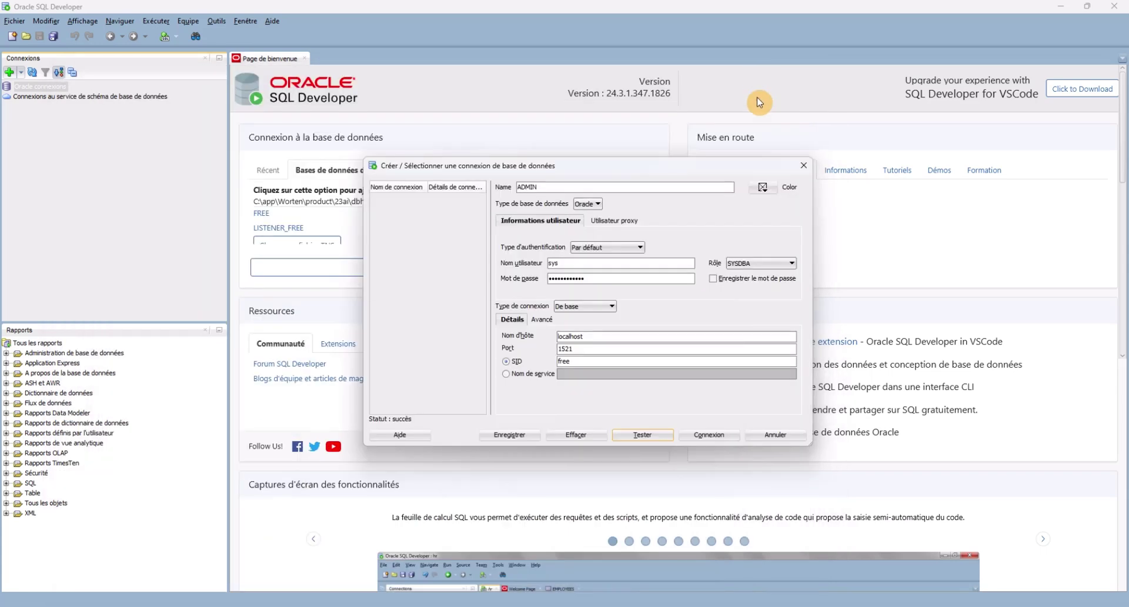
left_click(647, 434)
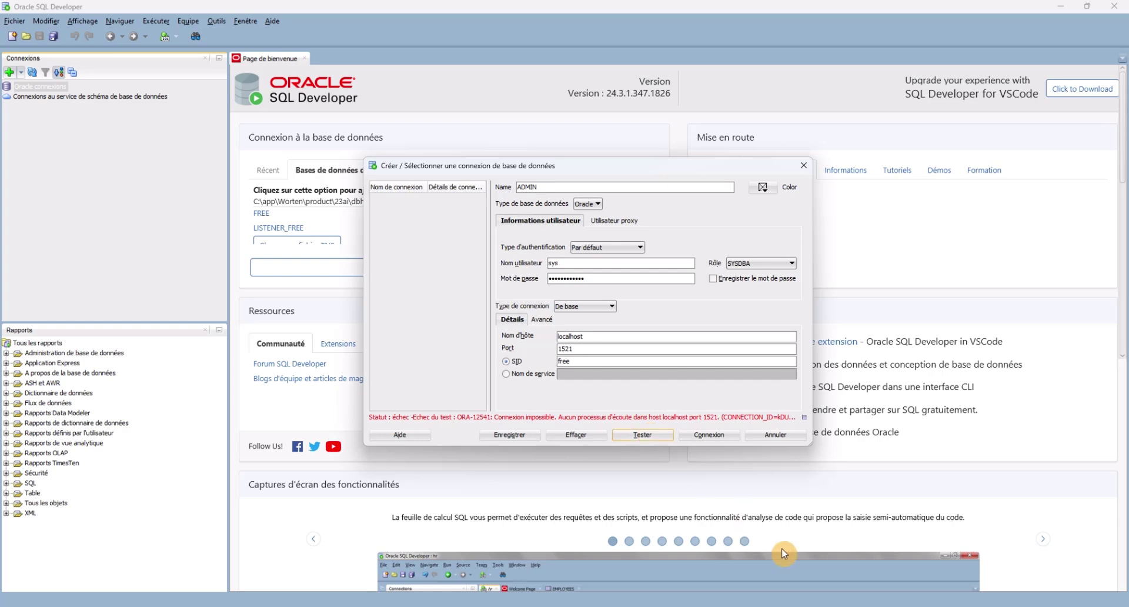
mouse_move(784, 603)
left_click(785, 565)
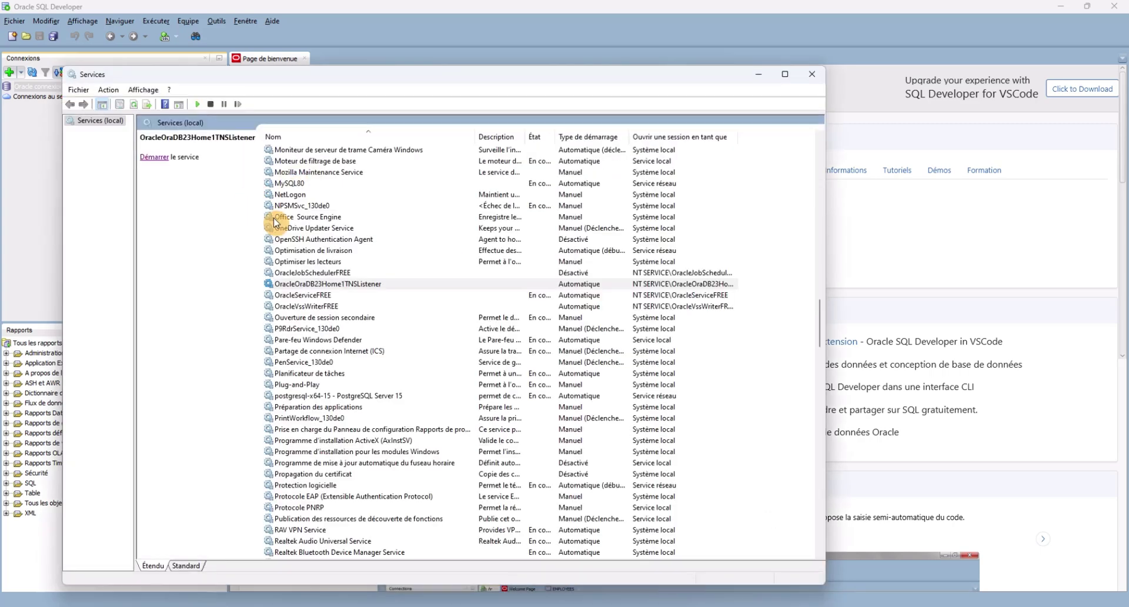
left_click(163, 158)
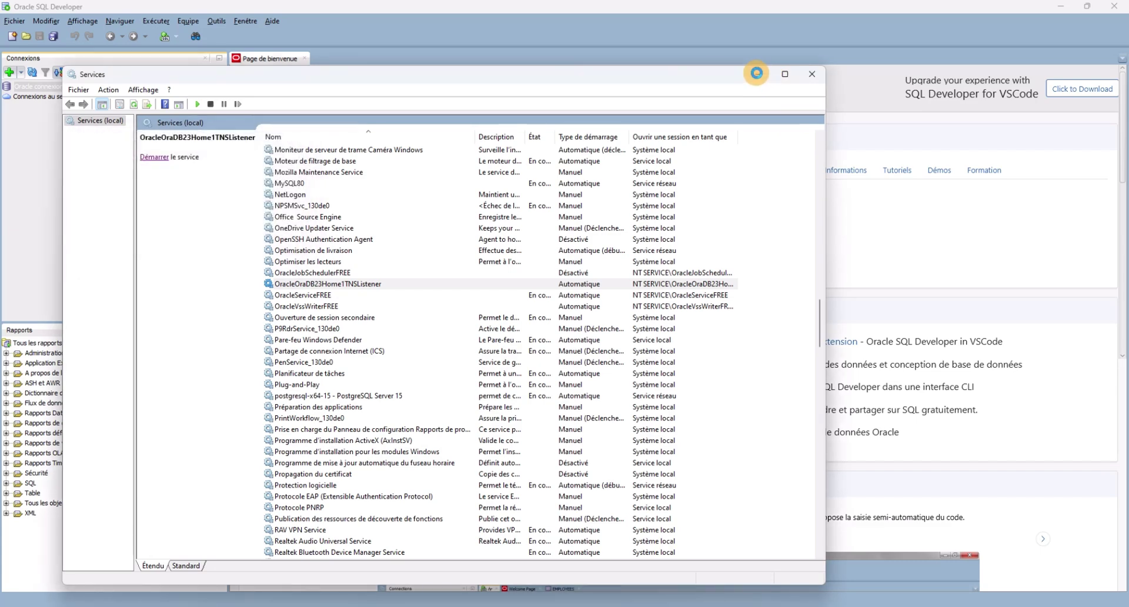
left_click(757, 74)
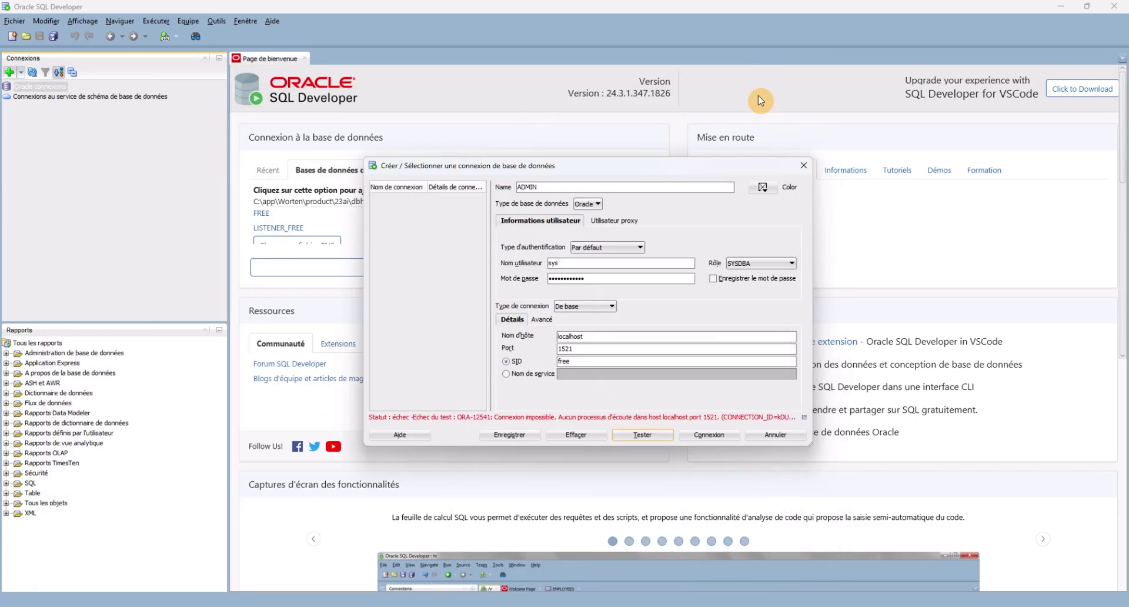
left_click(705, 436)
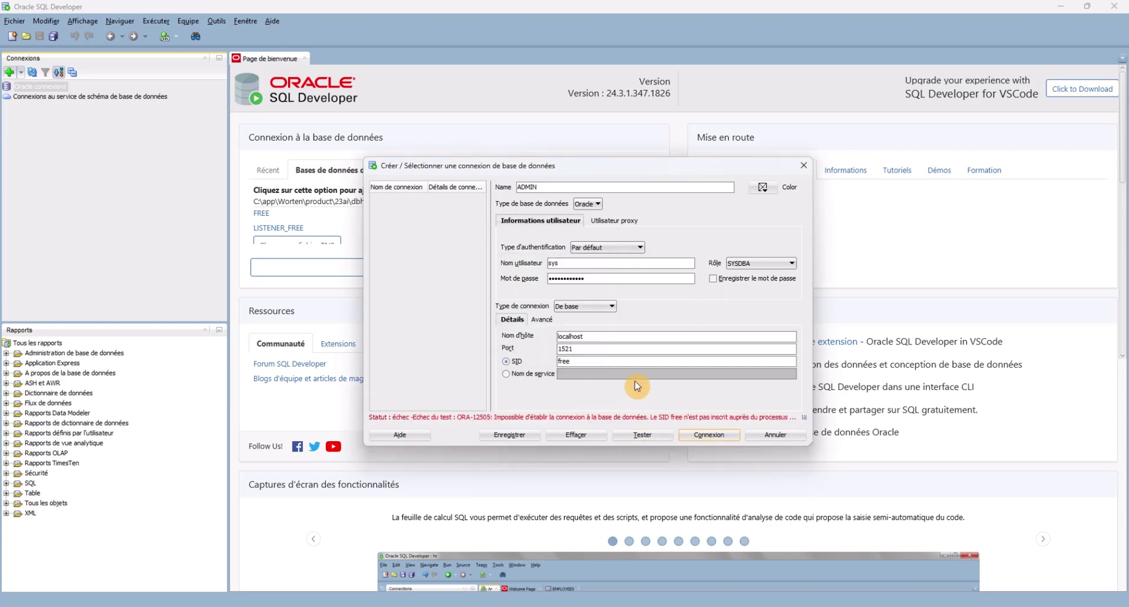
Clear the old SID value, test with SID FREE, and close the failing dialog.
left_click_drag(584, 361, 523, 364)
key("BackSpace")
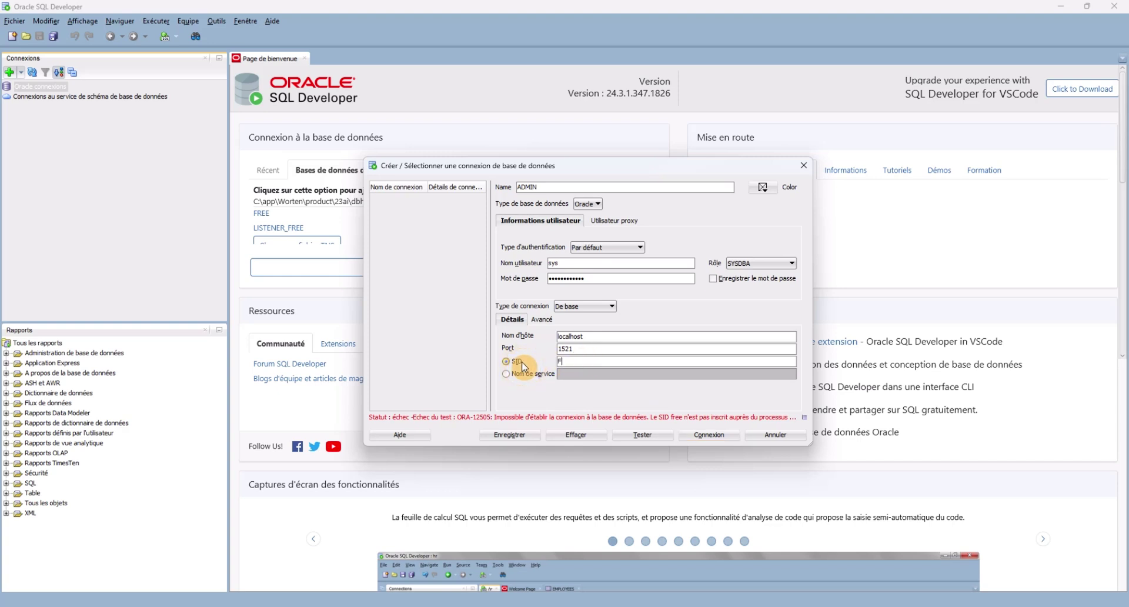
left_click(640, 435)
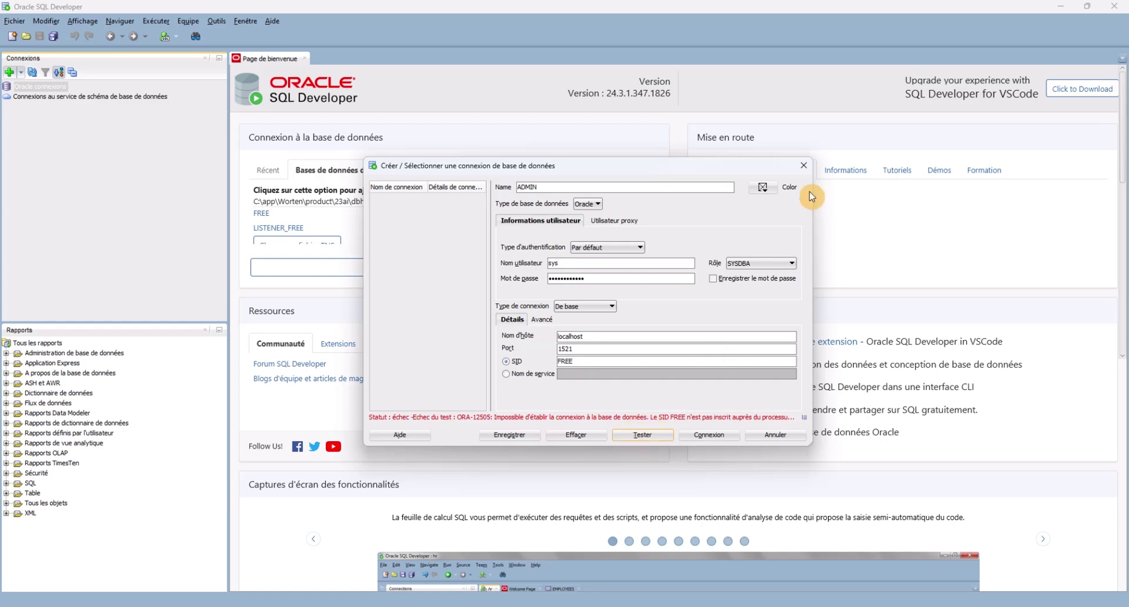
left_click(803, 166)
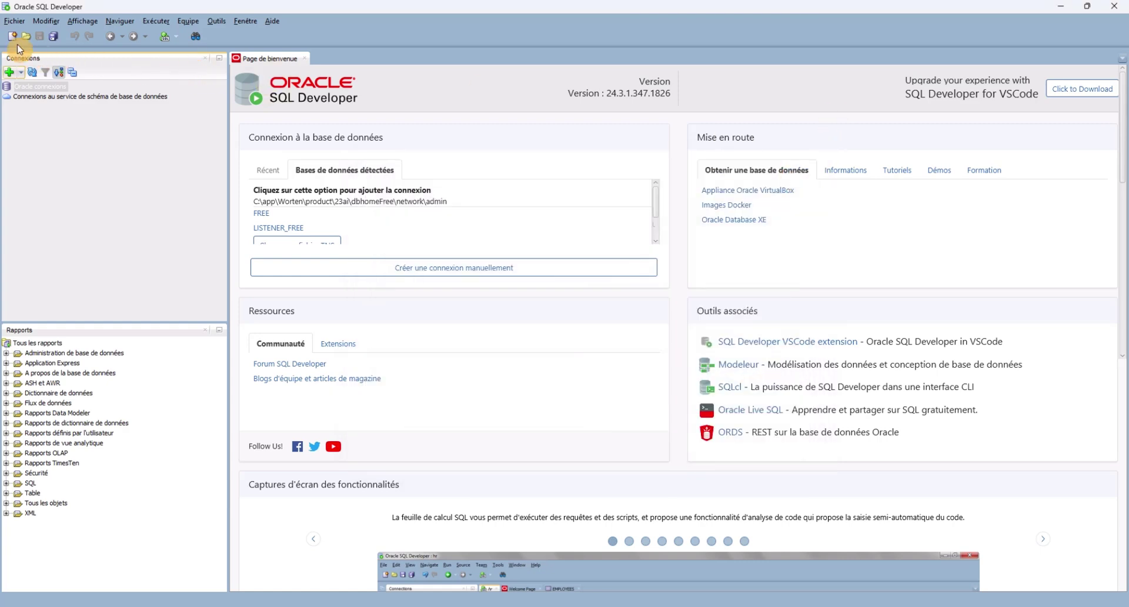
Create a new connection named ADMIN, logging in as sys with its password.
left_click(8, 72)
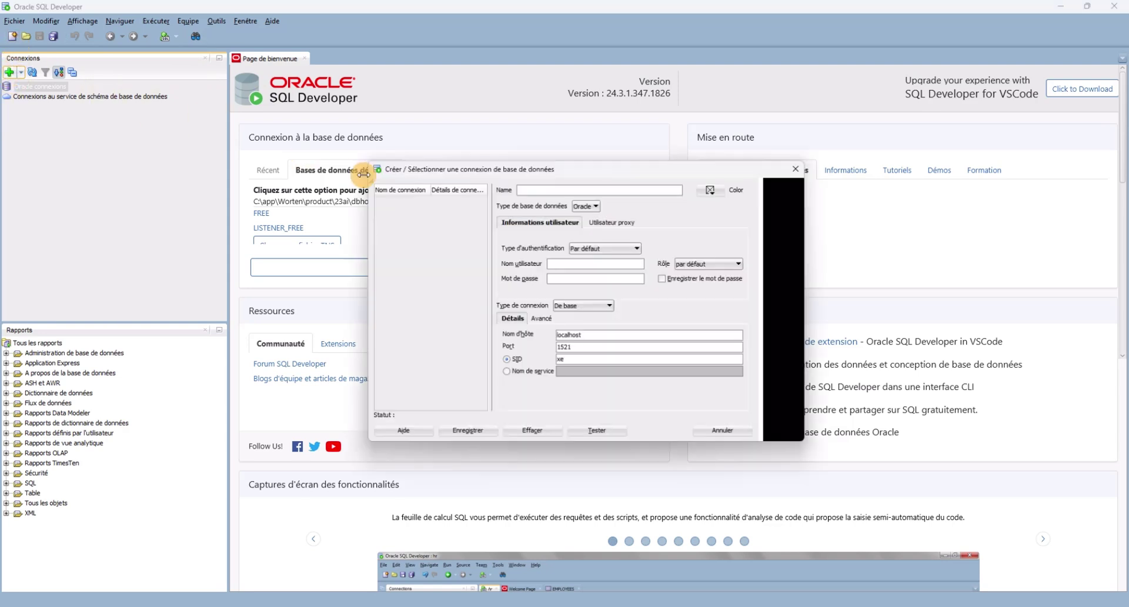
left_click(574, 186)
type("F")
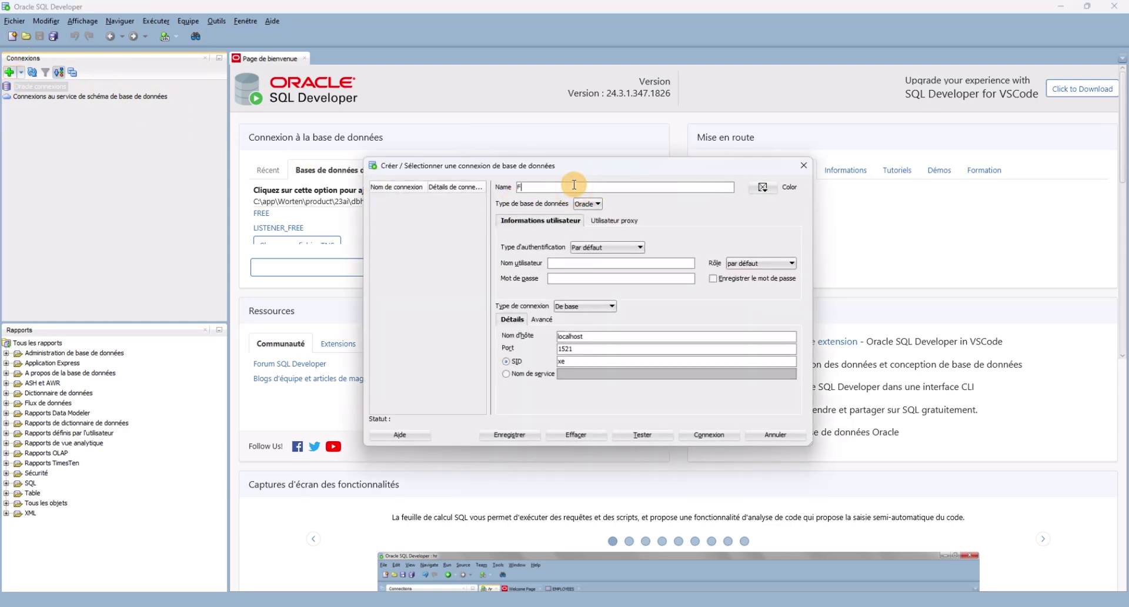
type("RR")
key("BackSpace")
key("BackSpace")
type("ADM")
left_click(581, 264)
type("A")
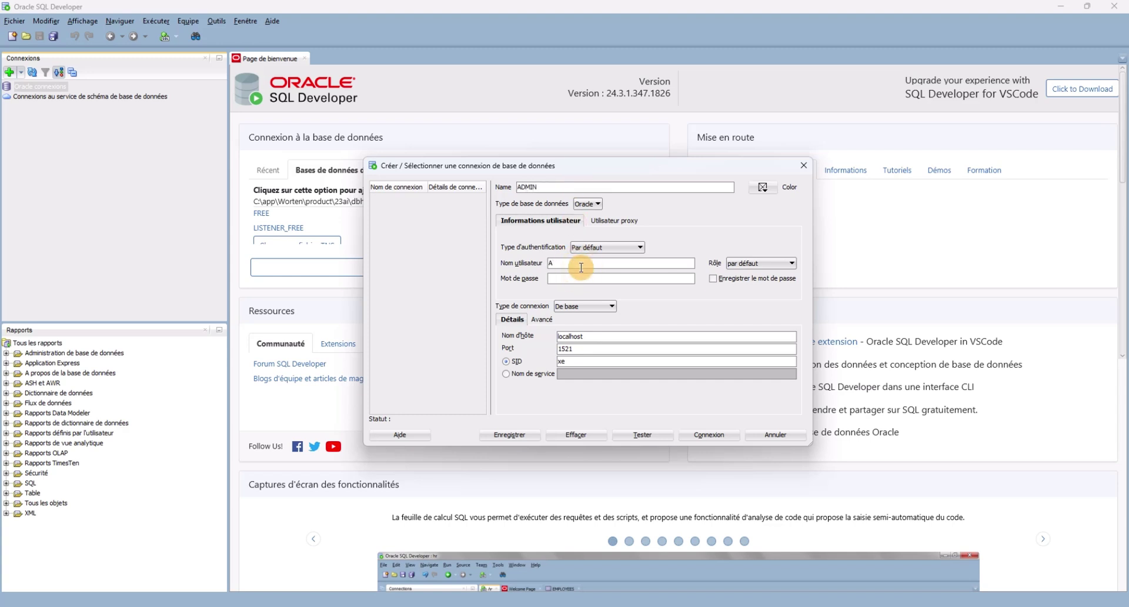
type("D")
key("BackSpace")
key("BackSpace")
type("sys")
left_click(582, 280)
type("••")
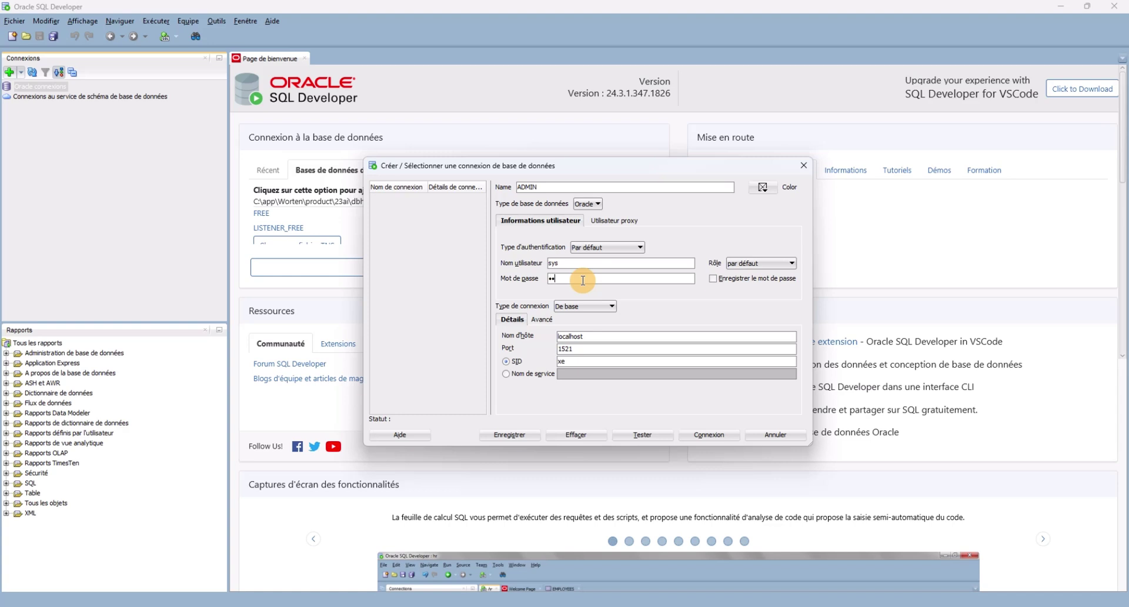
type("••")
Set role SYSDBA and SID FREE, test successfully, and save and open the connection.
left_click(762, 263)
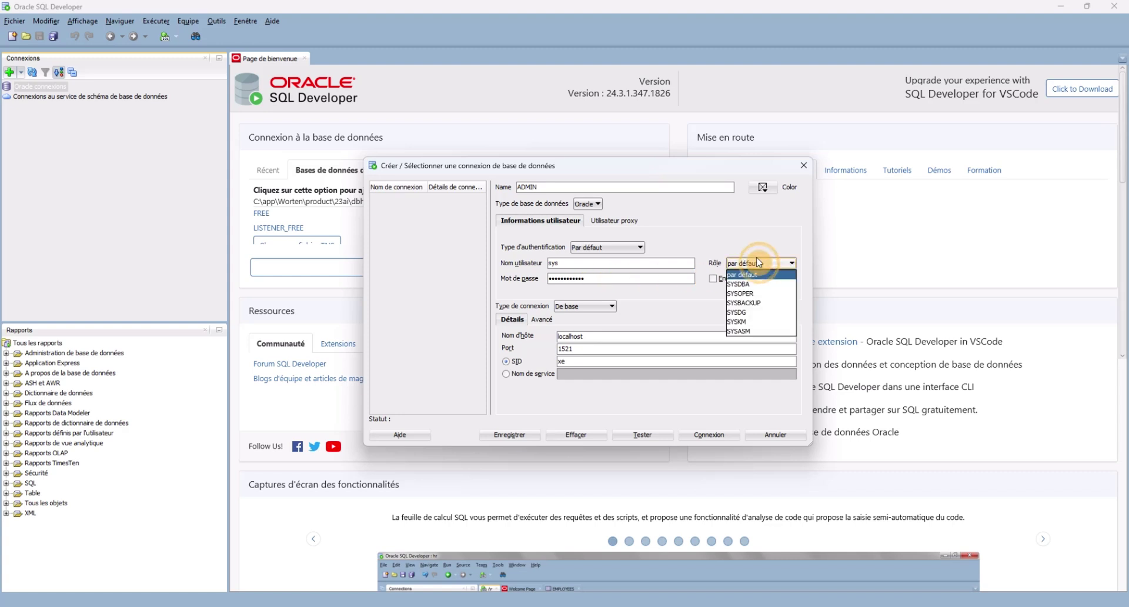
left_click(739, 284)
left_click(585, 362)
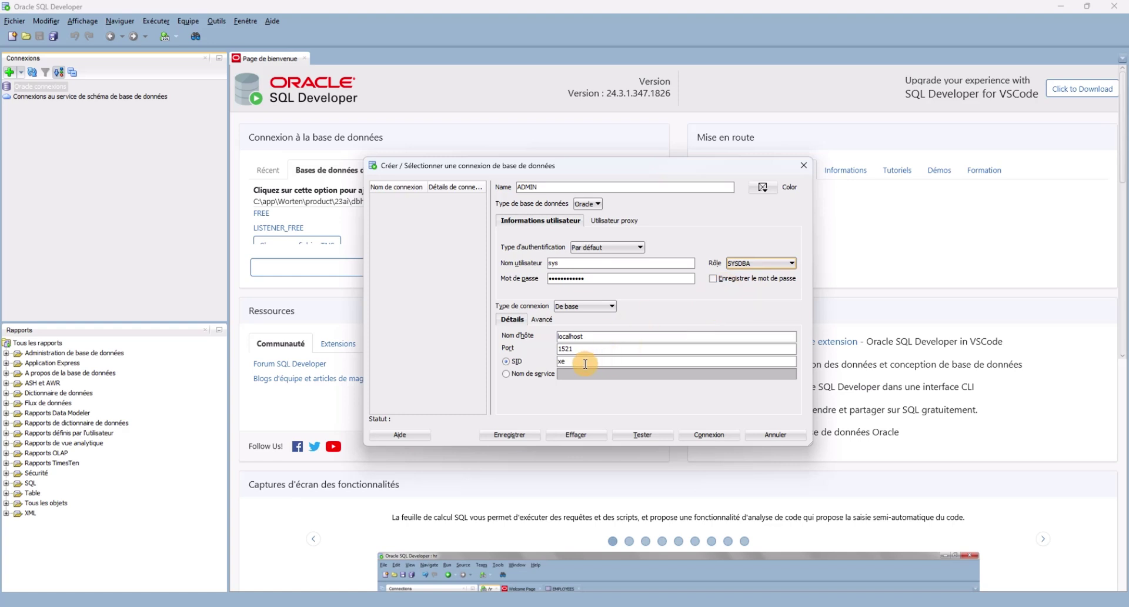
key("BackSpace")
type("FREE")
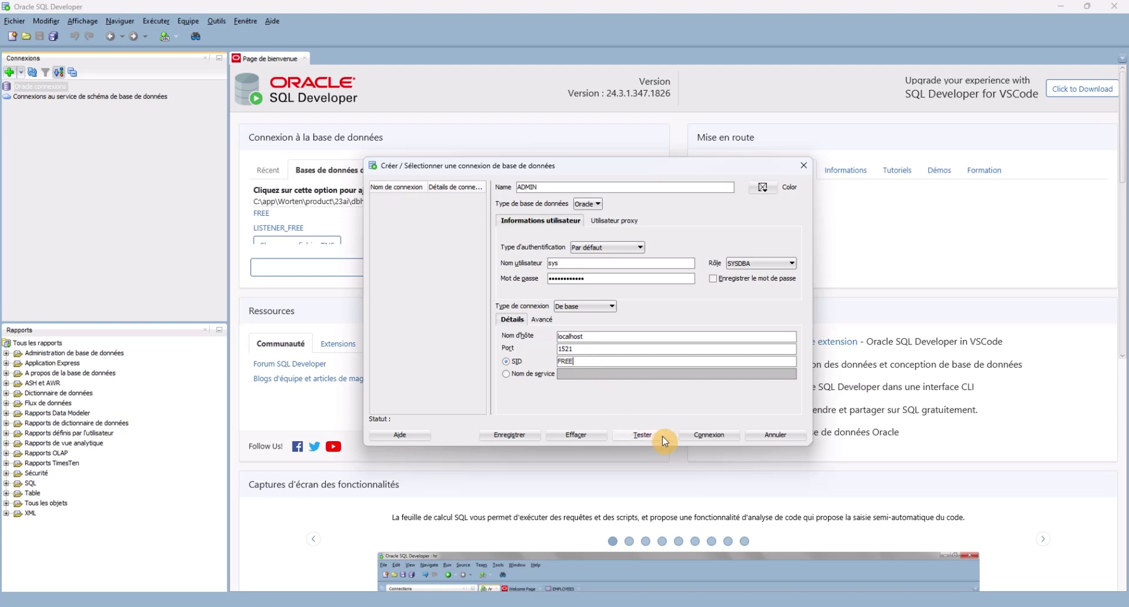
left_click(636, 440)
mouse_move(786, 606)
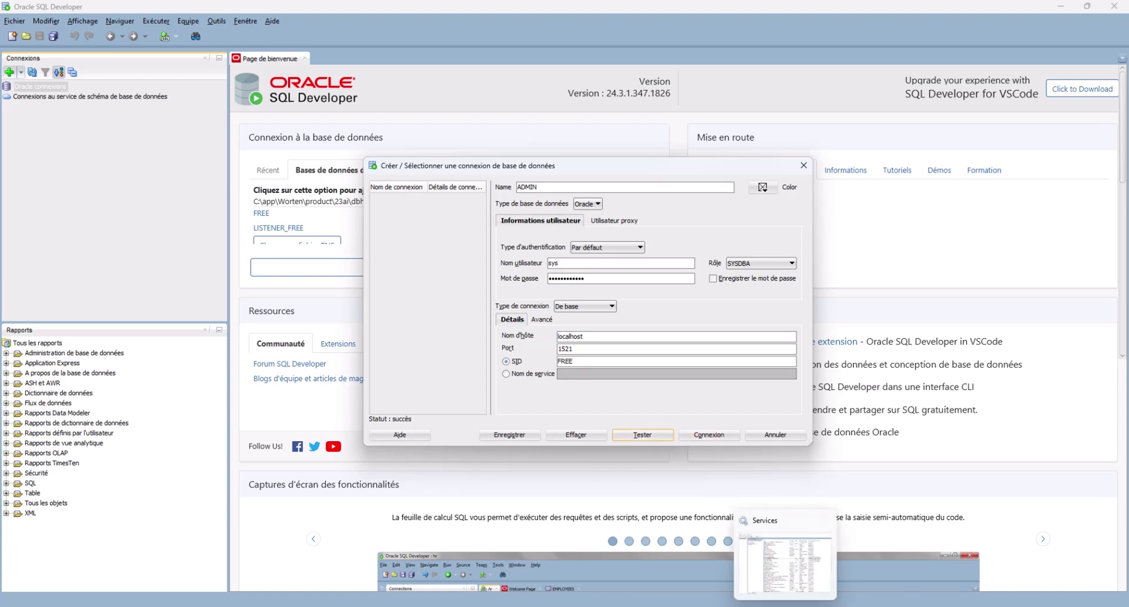
left_click(712, 436)
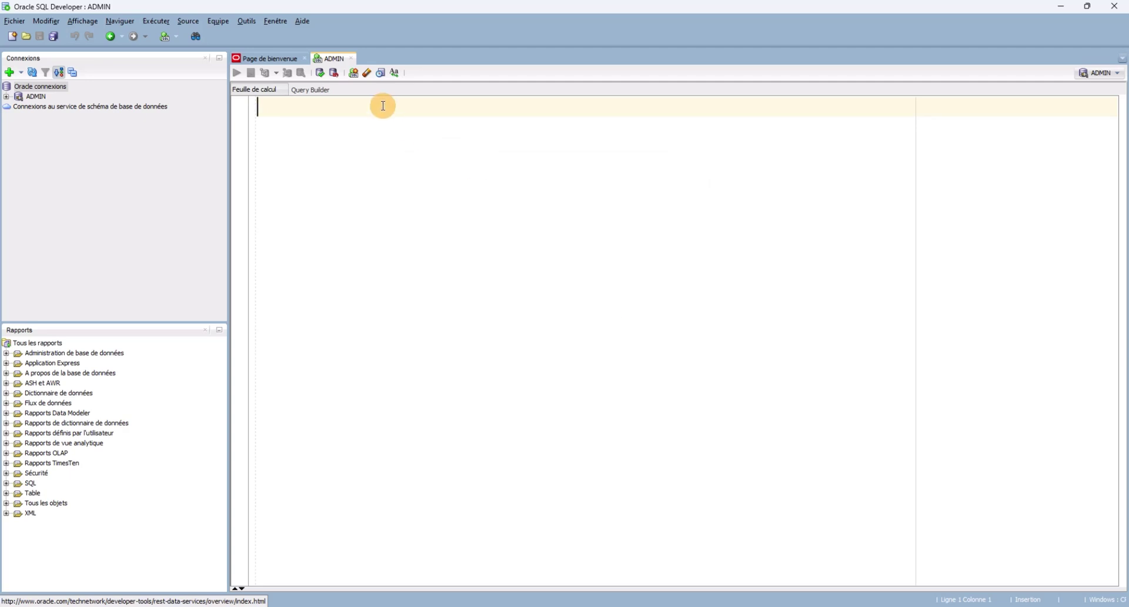
Type the word select into the empty ADMIN worksheet and highlight it.
left_click(383, 106)
type("se")
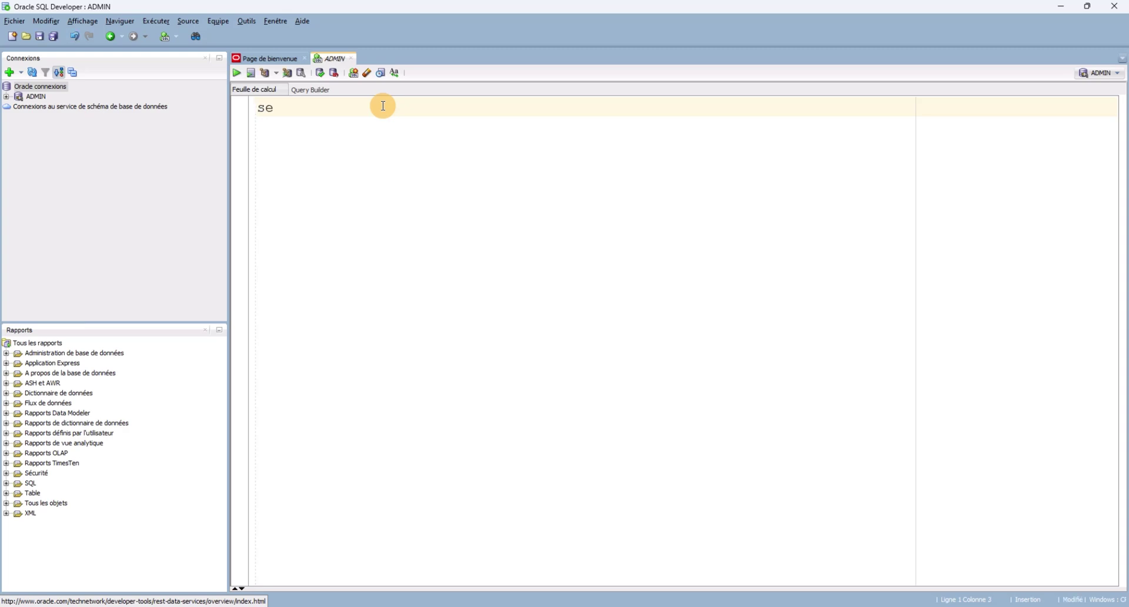
type("lect from")
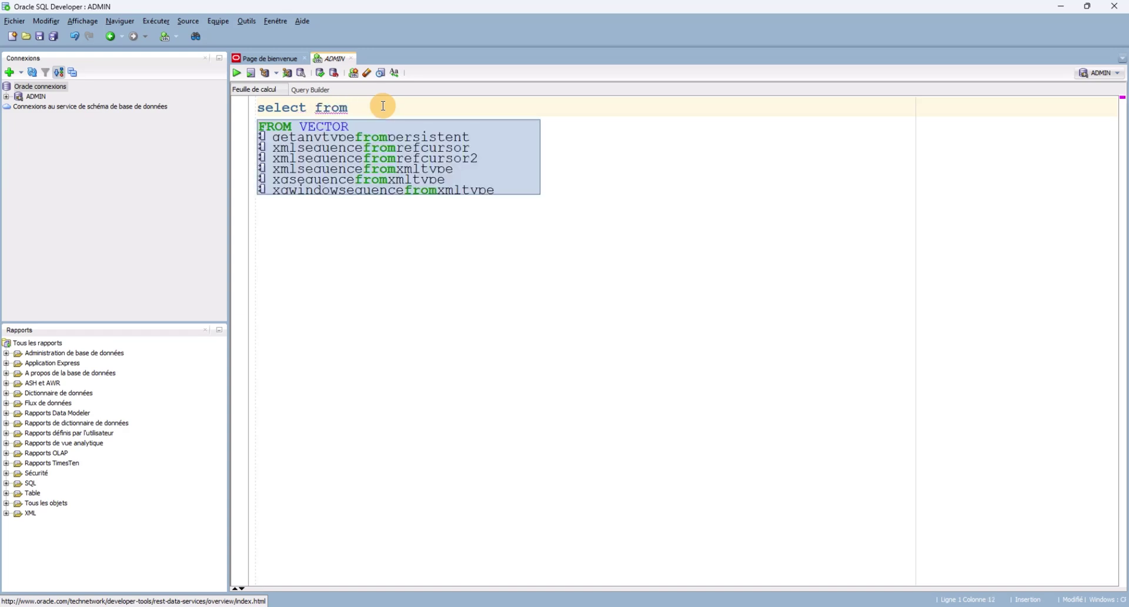
key("BackSpace")
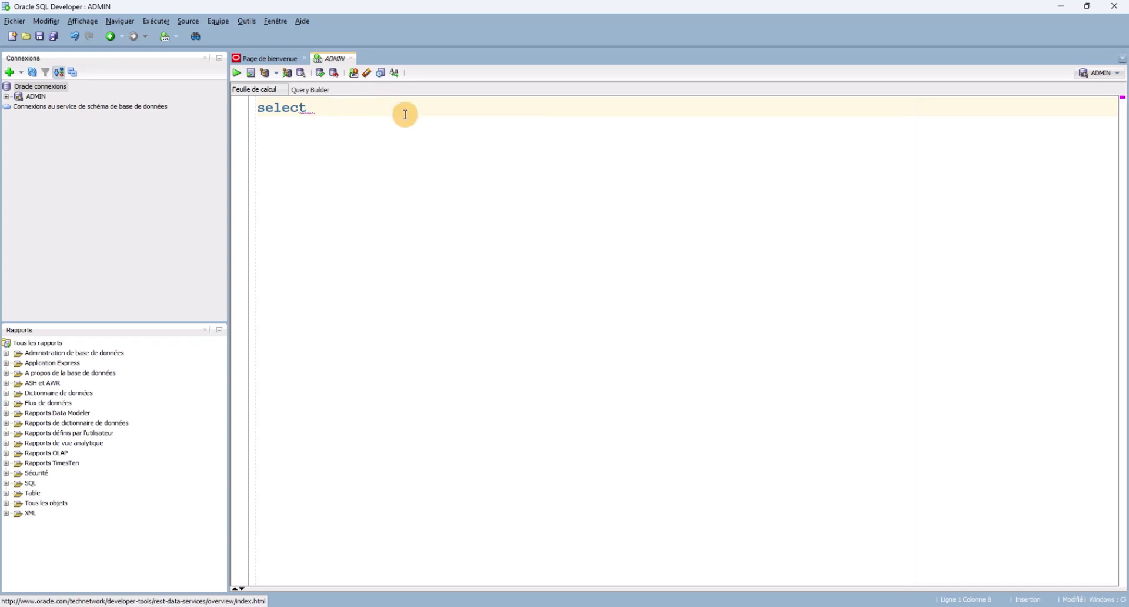
triple_click(283, 110)
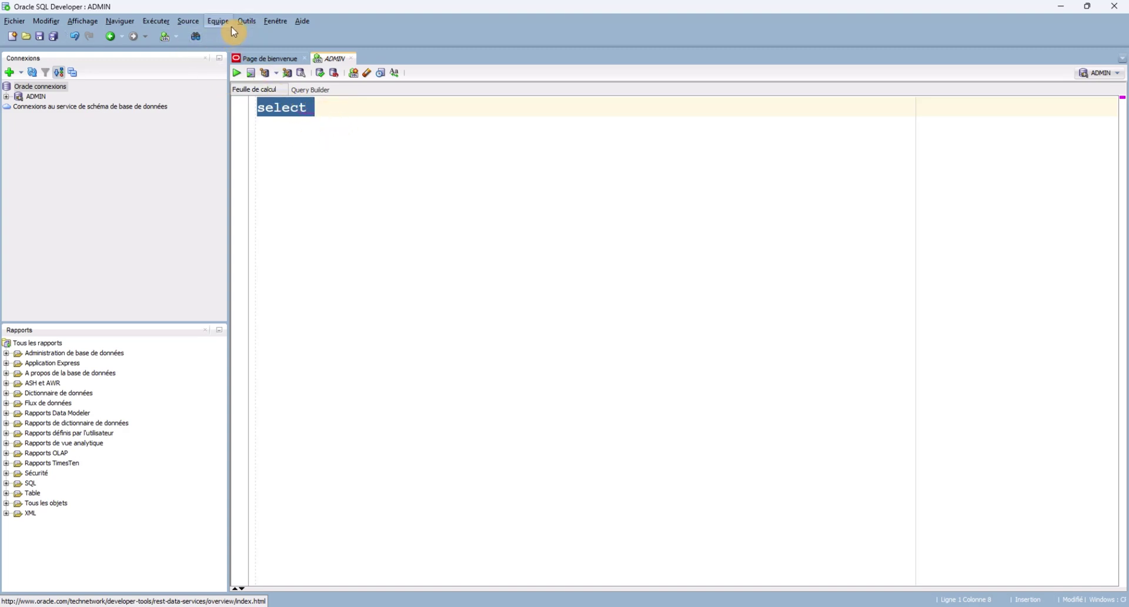
Open Outils > Préférences and expand the Environnement settings group.
left_click(246, 22)
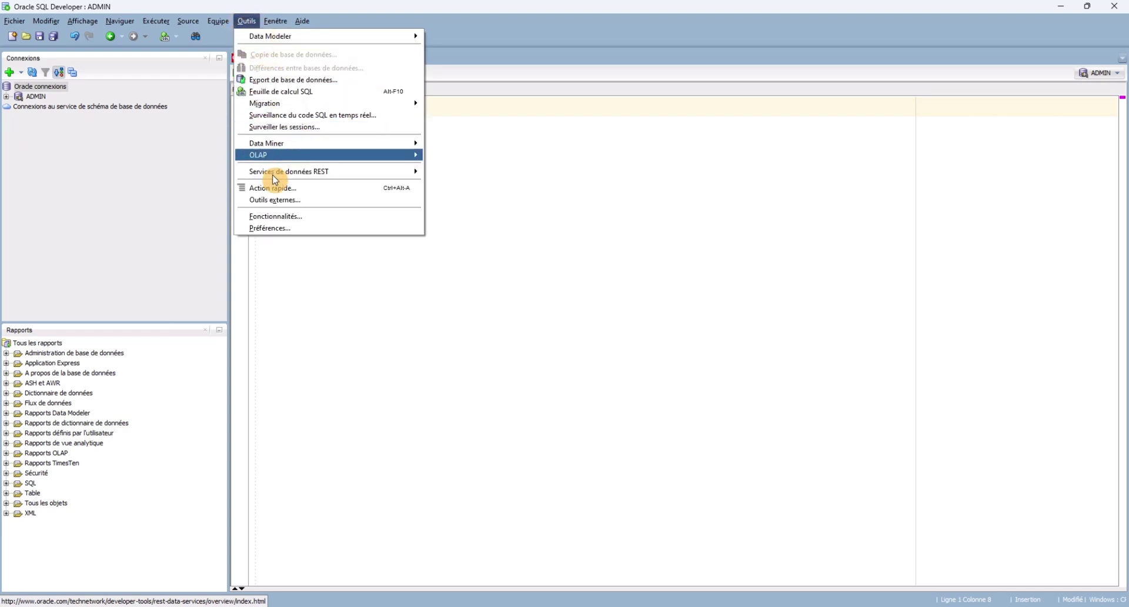
left_click(279, 229)
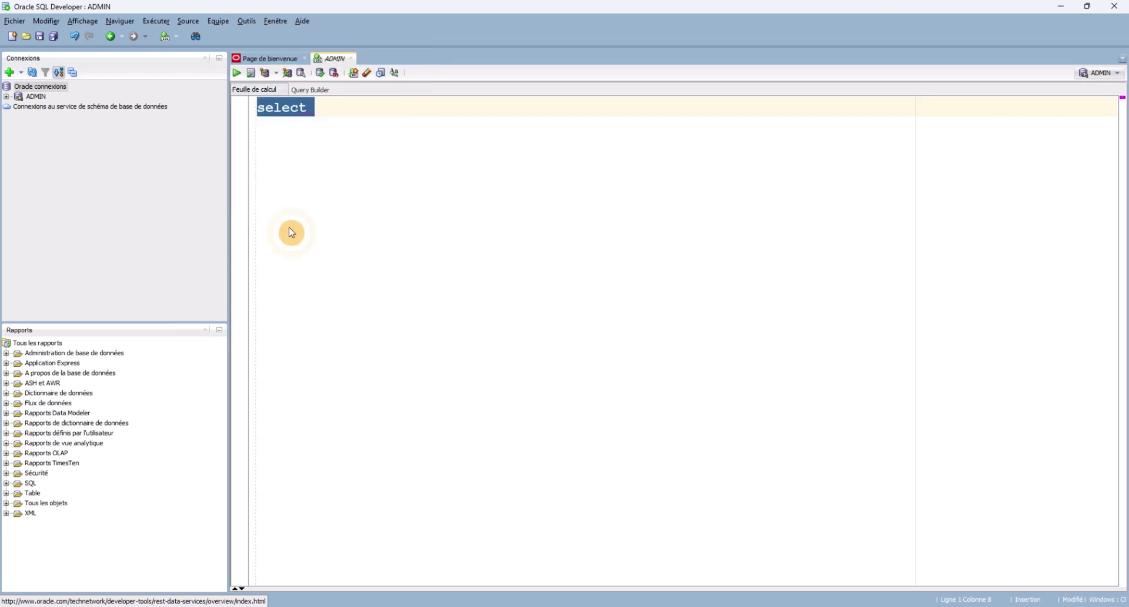
left_click(374, 201)
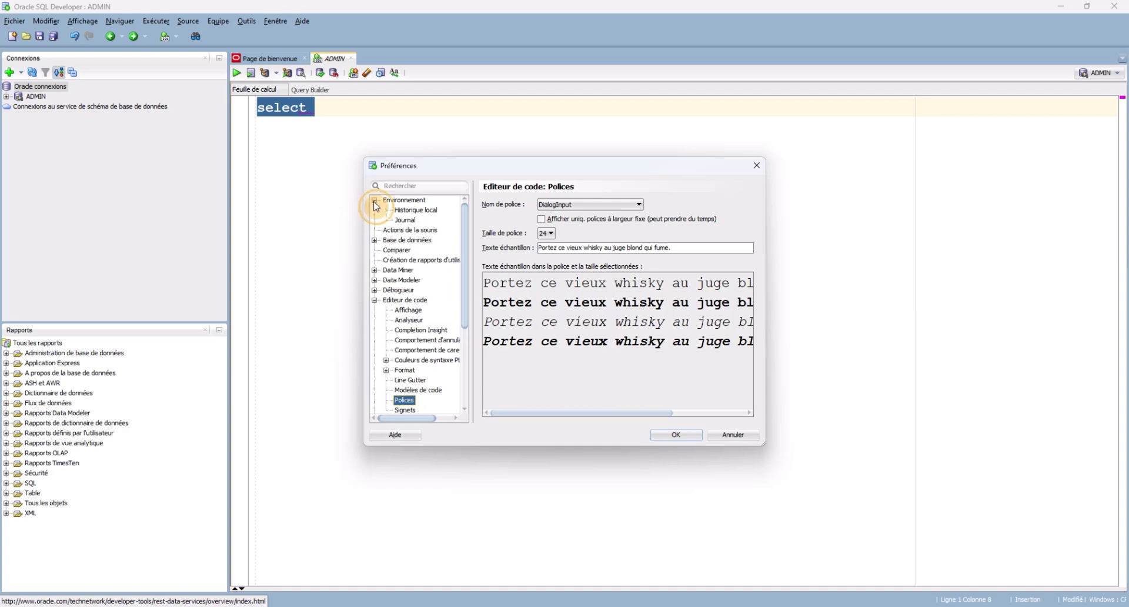
Pick a new font size under Editeur de code > Polices and apply it with OK.
left_click(399, 301)
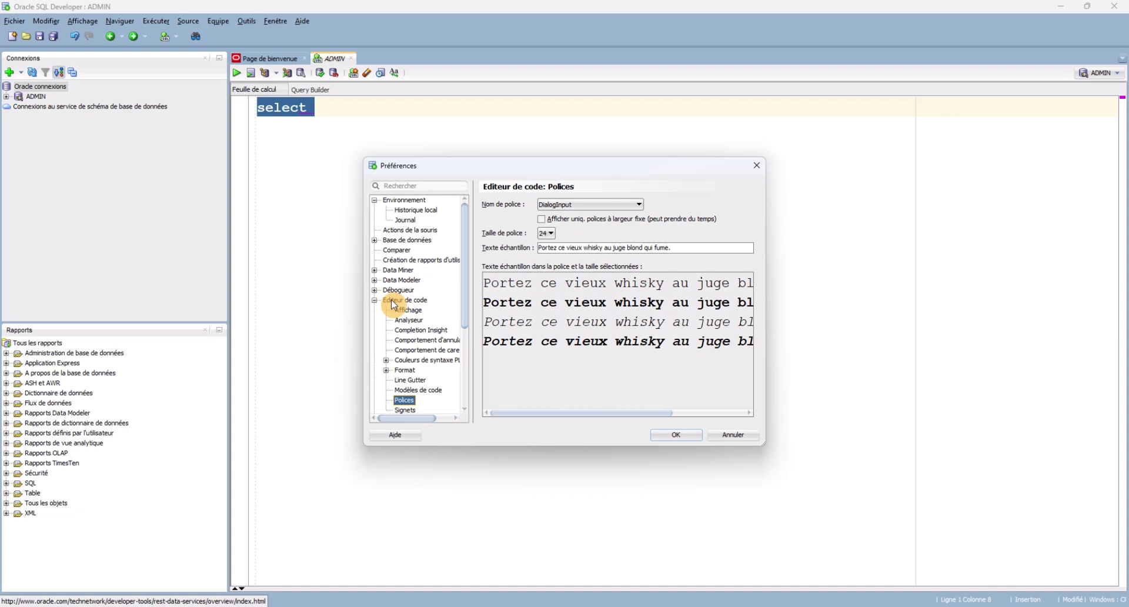
left_click(405, 401)
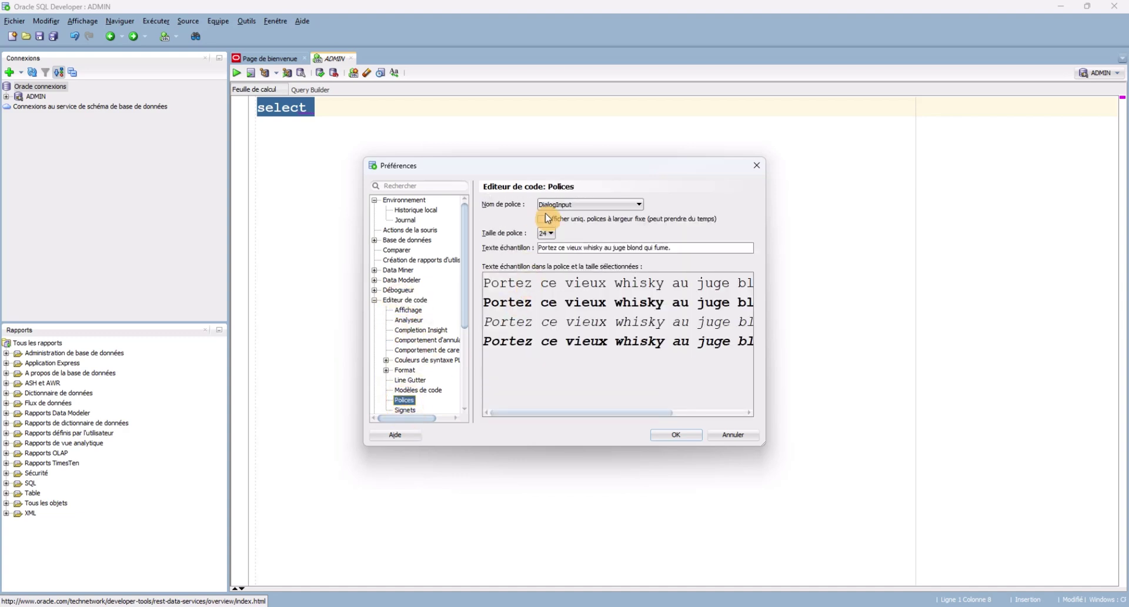
left_click(552, 233)
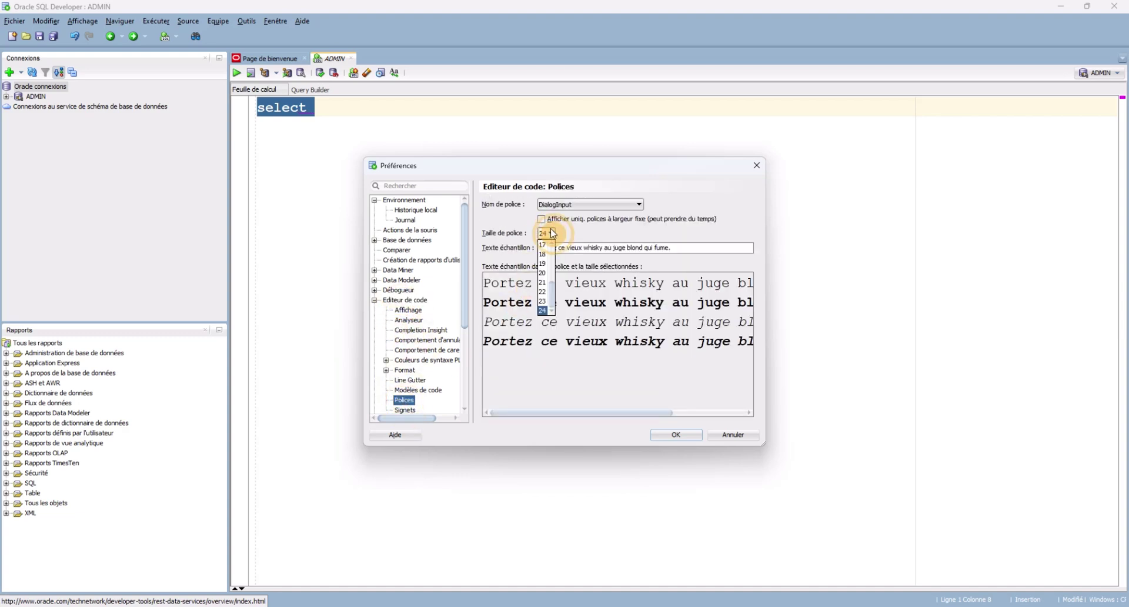
left_click(547, 302)
left_click(675, 438)
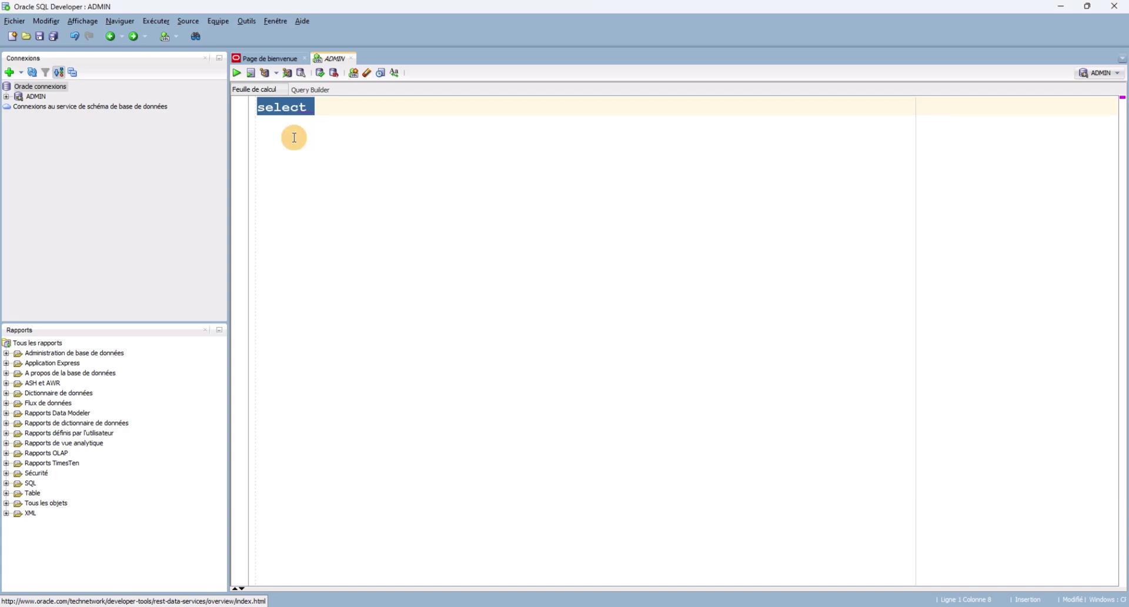
left_click(316, 109)
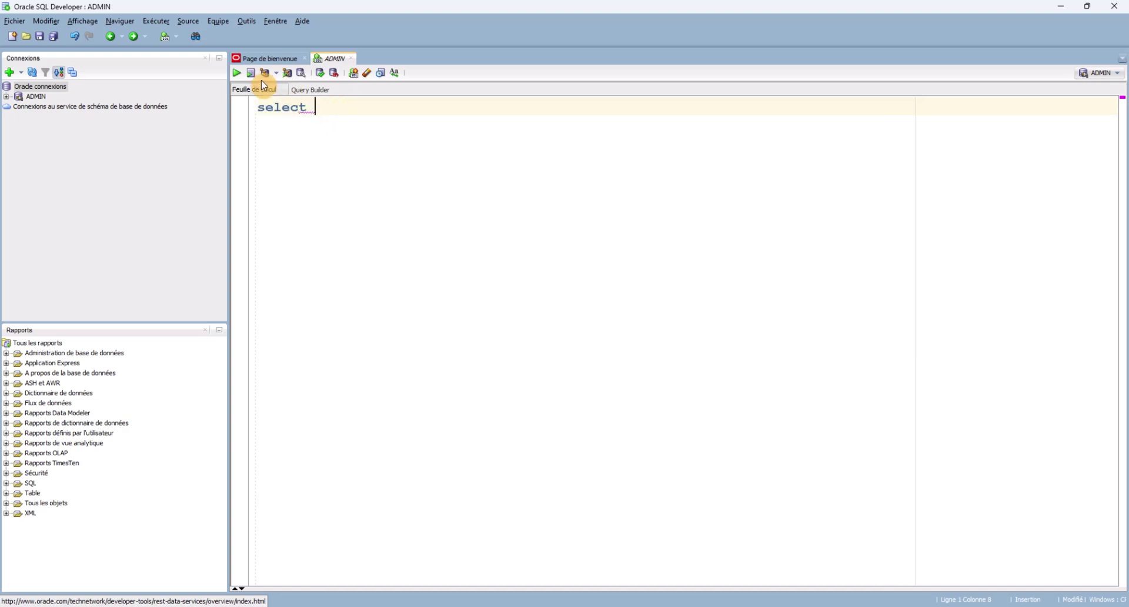
Reopen Préférences and set the code editor font size to 24, keeping DialogInput.
left_click(246, 20)
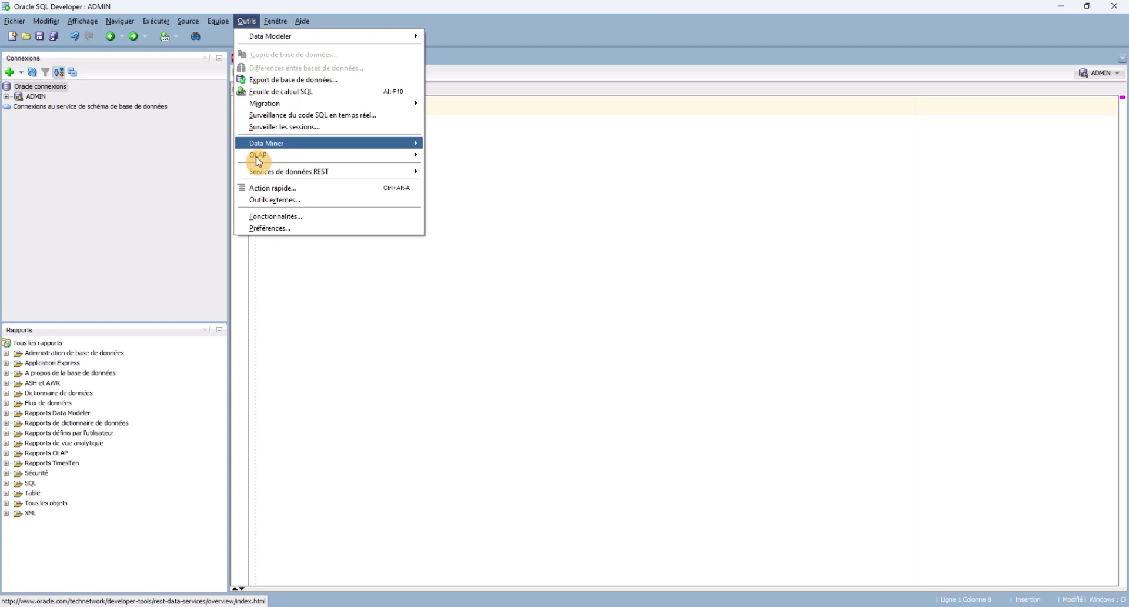
left_click(278, 229)
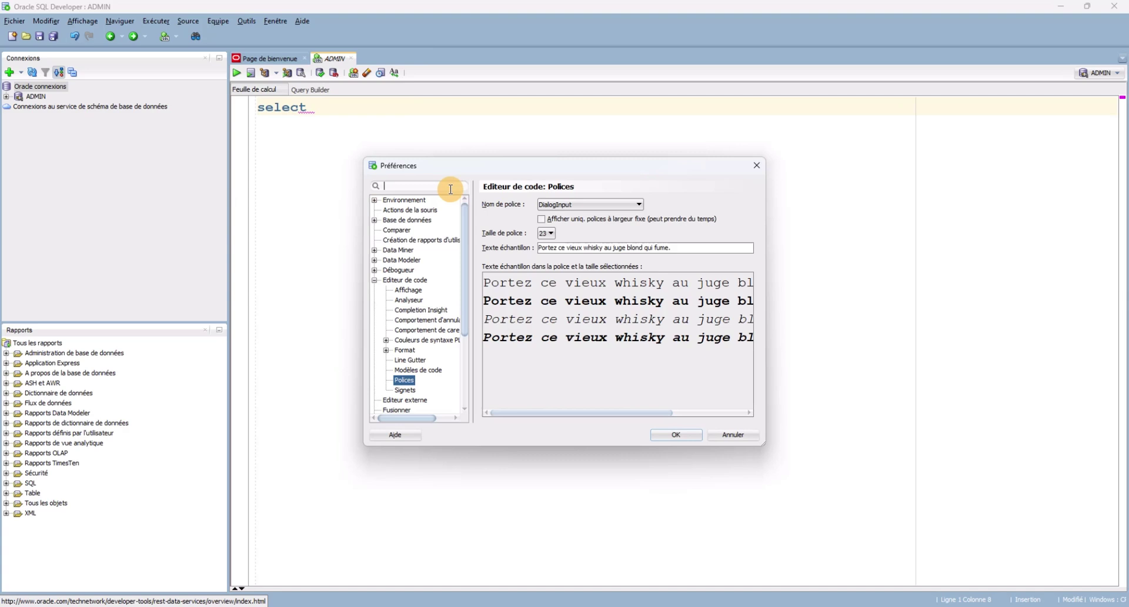
left_click(406, 381)
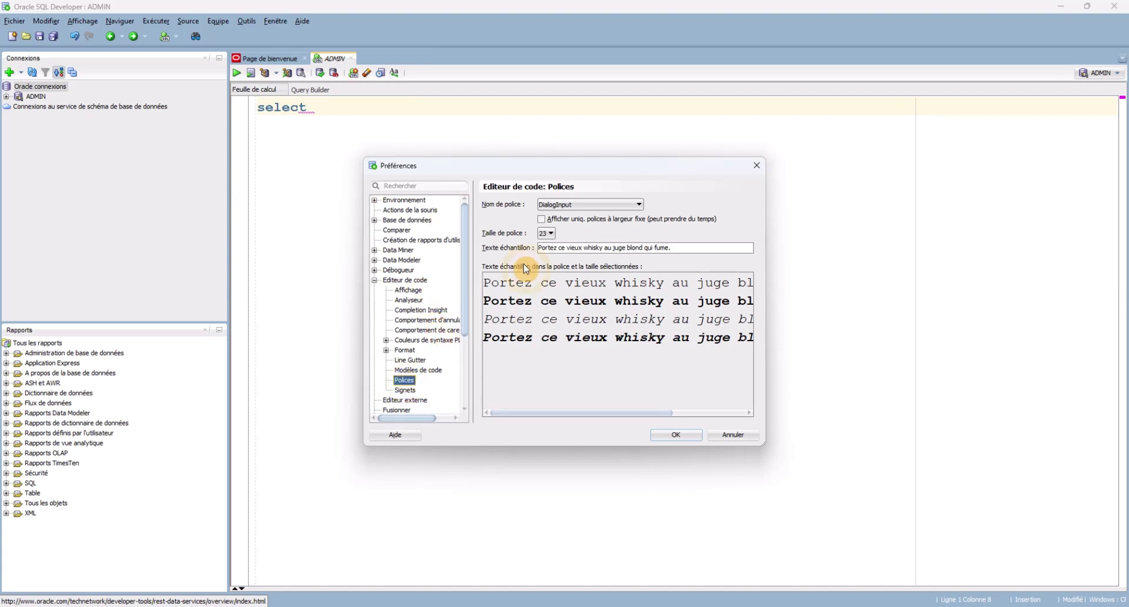
left_click(547, 234)
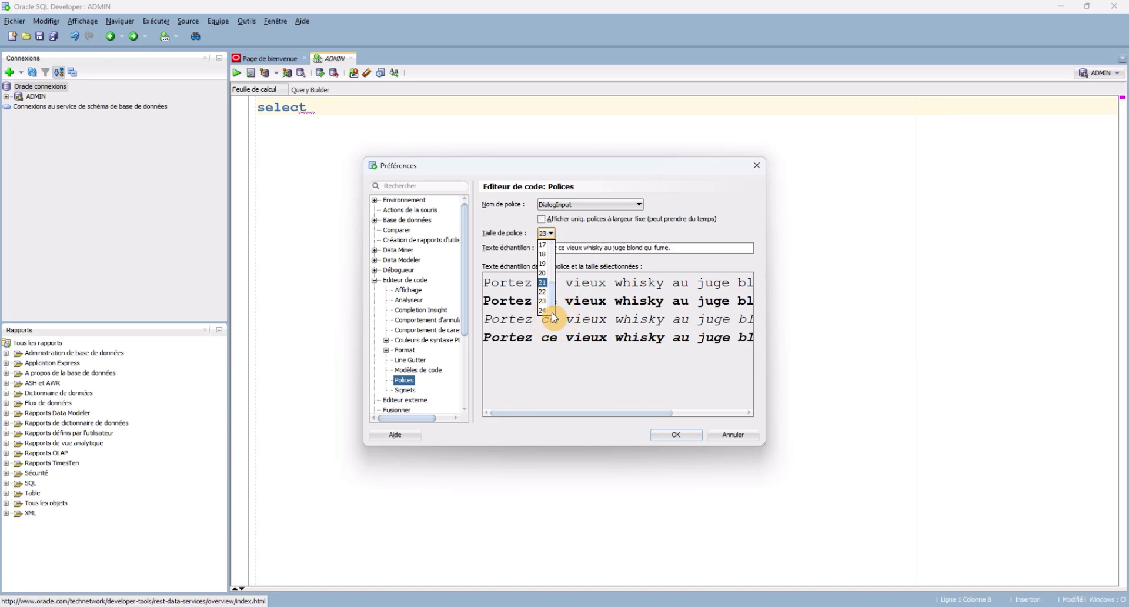
left_click(550, 310)
left_click(553, 234)
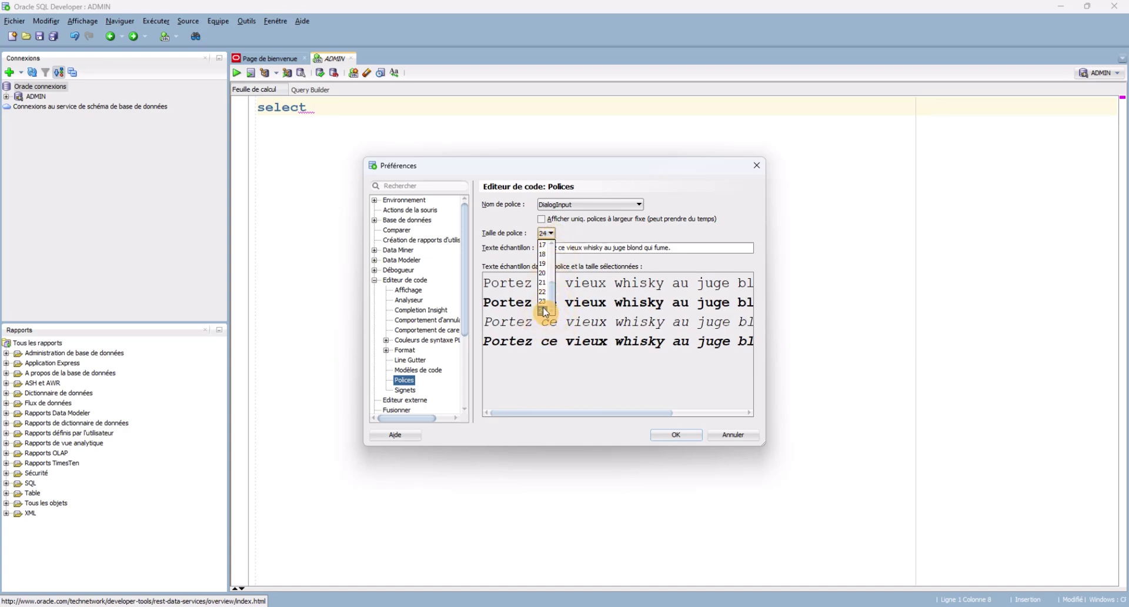
left_click(676, 434)
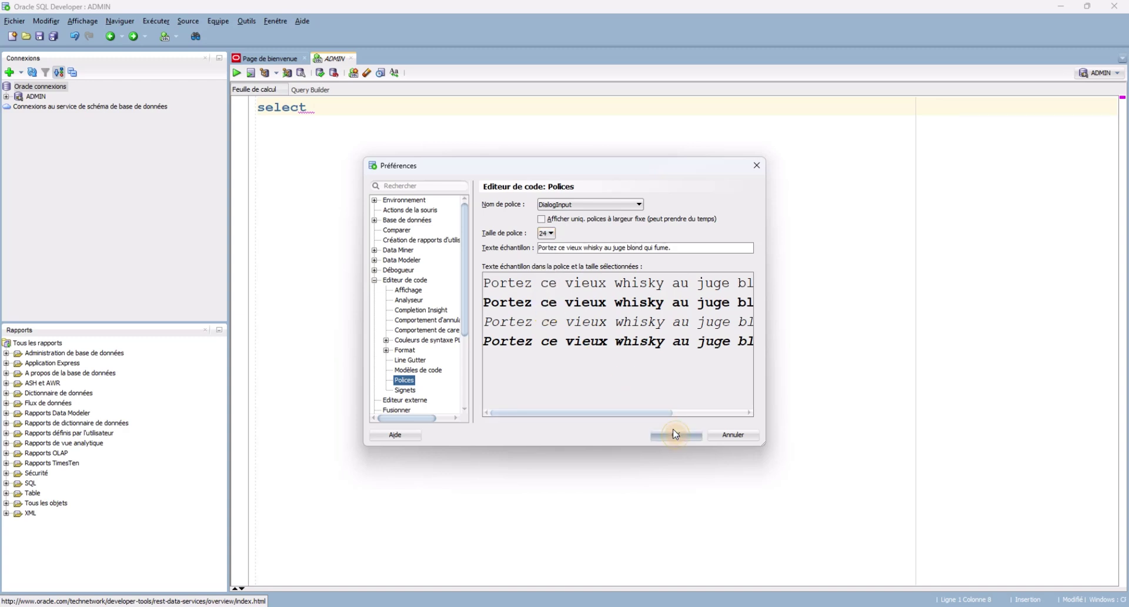
Replace the draft word with the query SELECT USERNAME FROM dba_users;.
left_click_drag(350, 107, 253, 111)
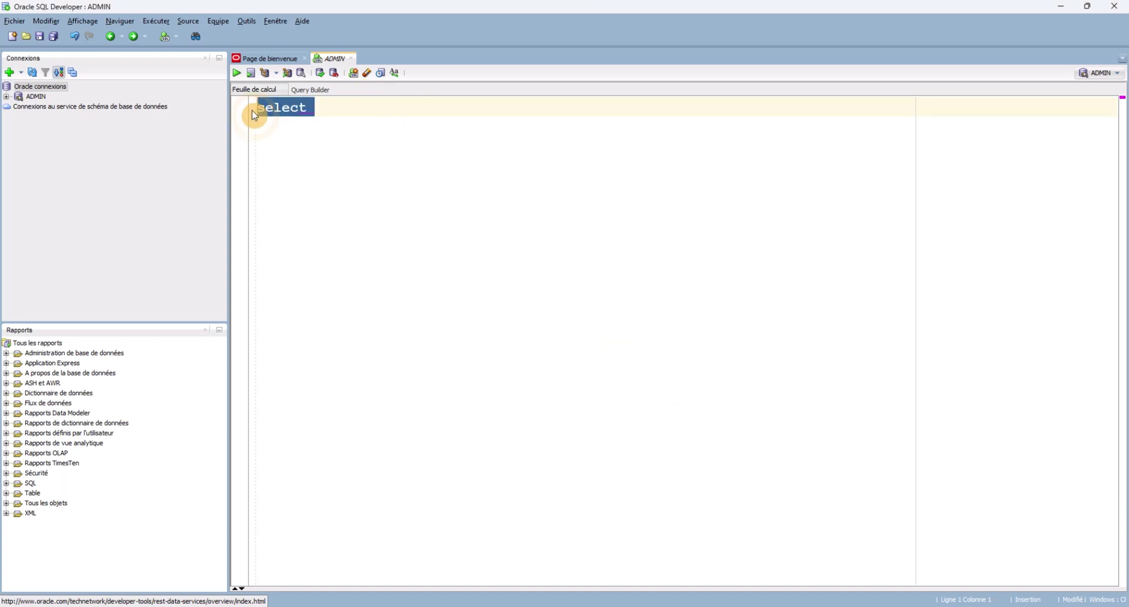
key("BackSpace")
type("SELEC")
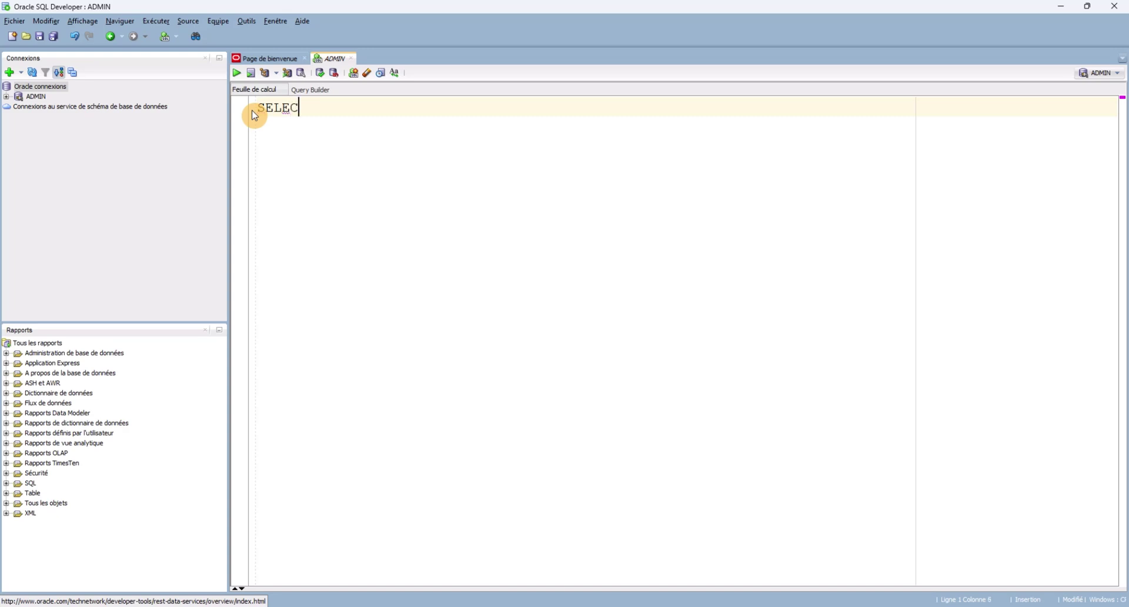
type("T USERNAME F")
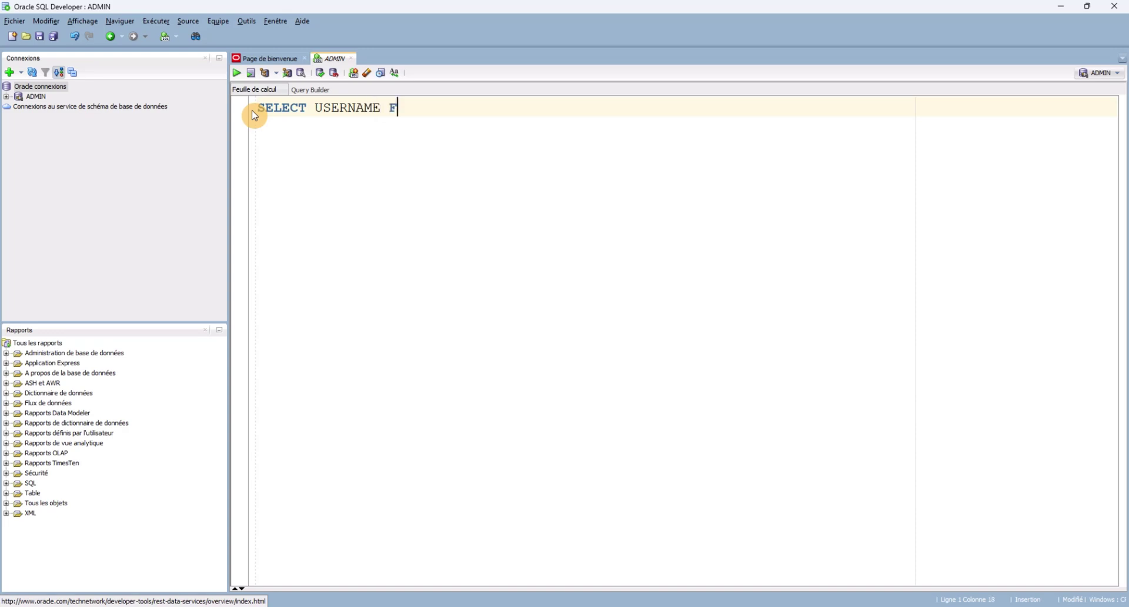
type("ROM dba_users")
type(";")
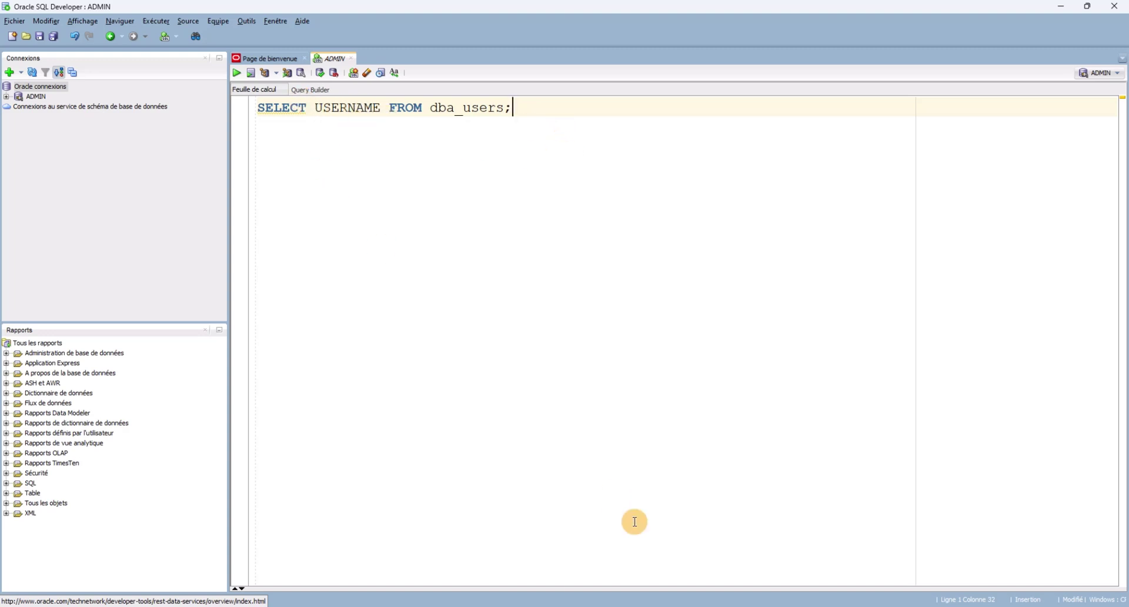
Rerun the username query in the worksheet, returning 45 rows from SYS through C##APPLICATION.
left_click(760, 606)
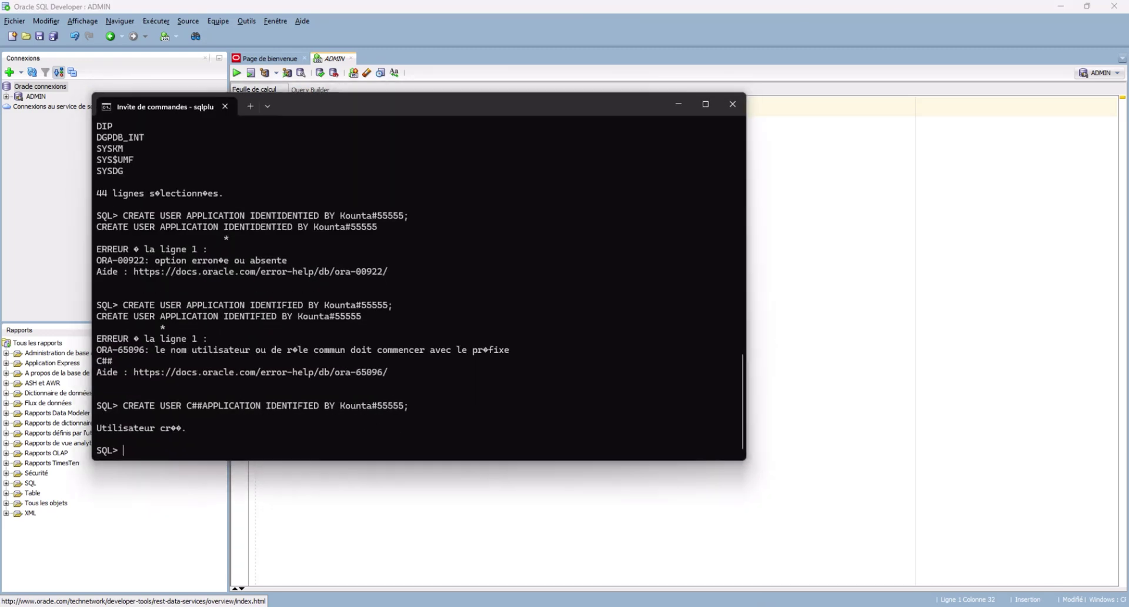
left_click(760, 606)
key("ctrl+a")
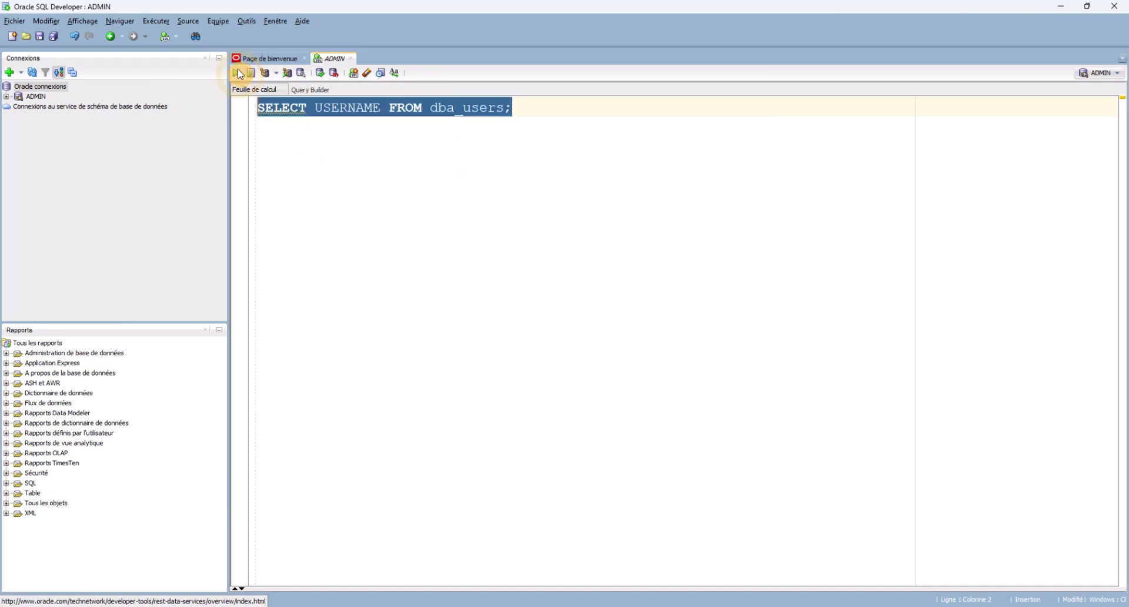
left_click(235, 73)
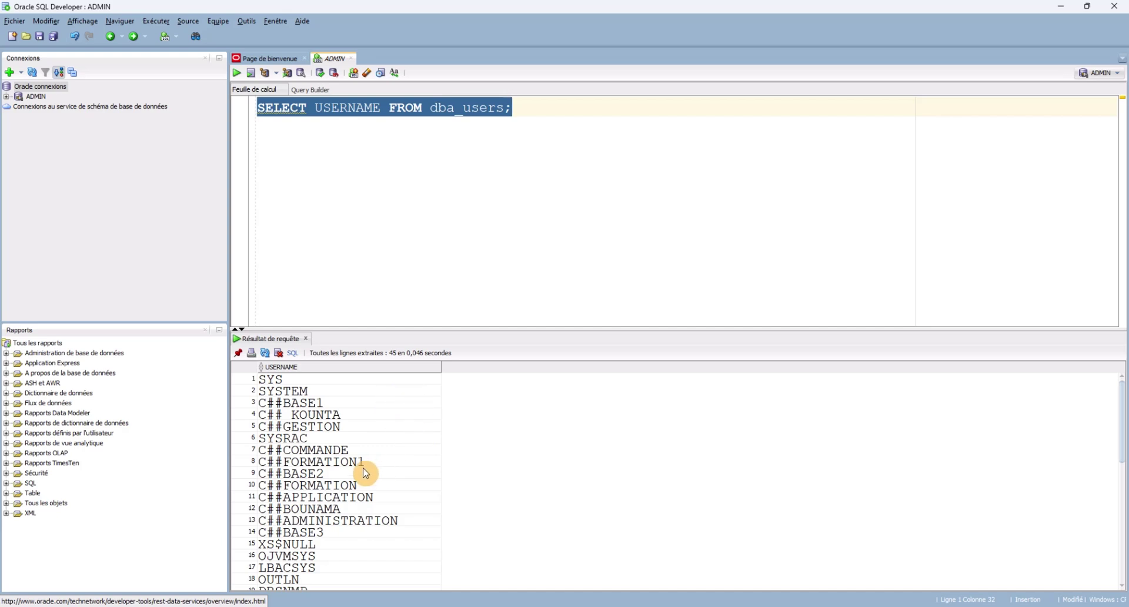
mouse_move(1118, 444)
left_mouse_down()
mouse_move(1123, 556)
mouse_move(1121, 447)
left_mouse_up()
mouse_move(765, 601)
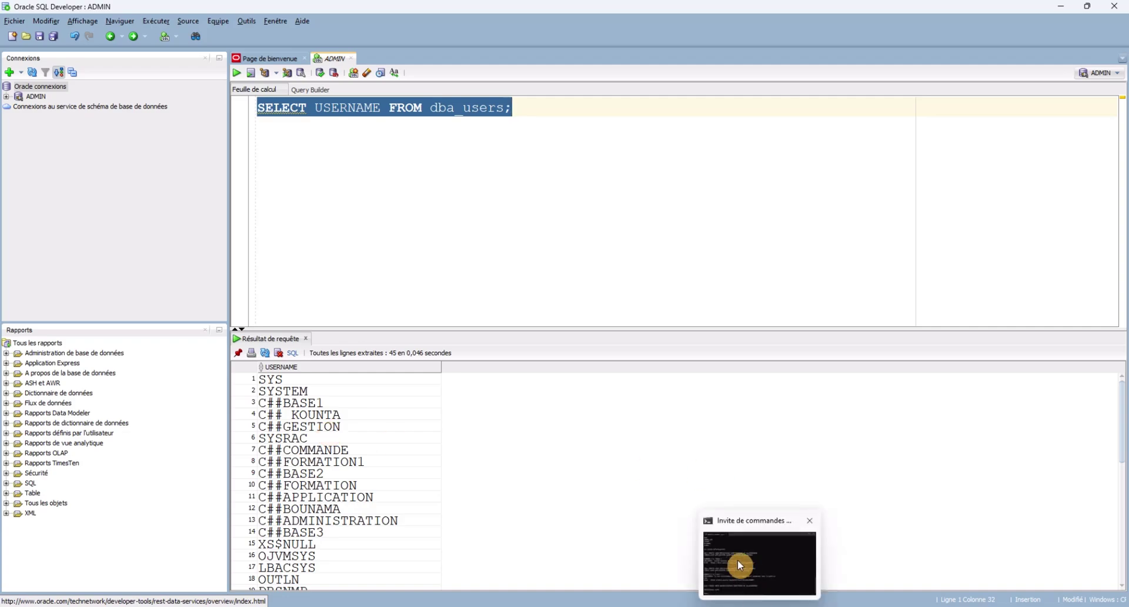
left_click(740, 566)
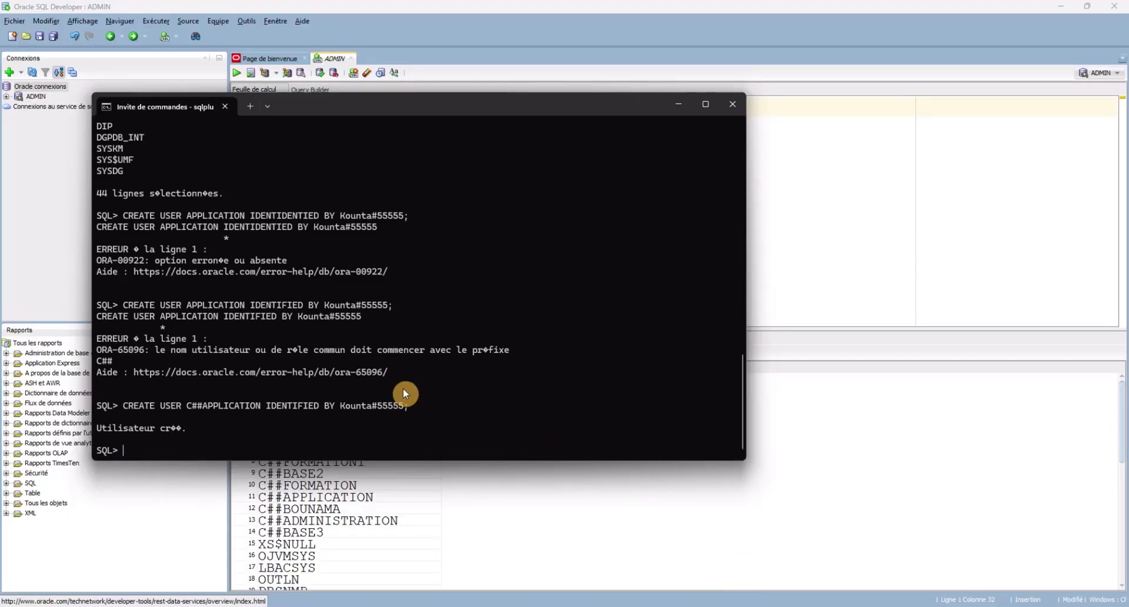
left_click(782, 322)
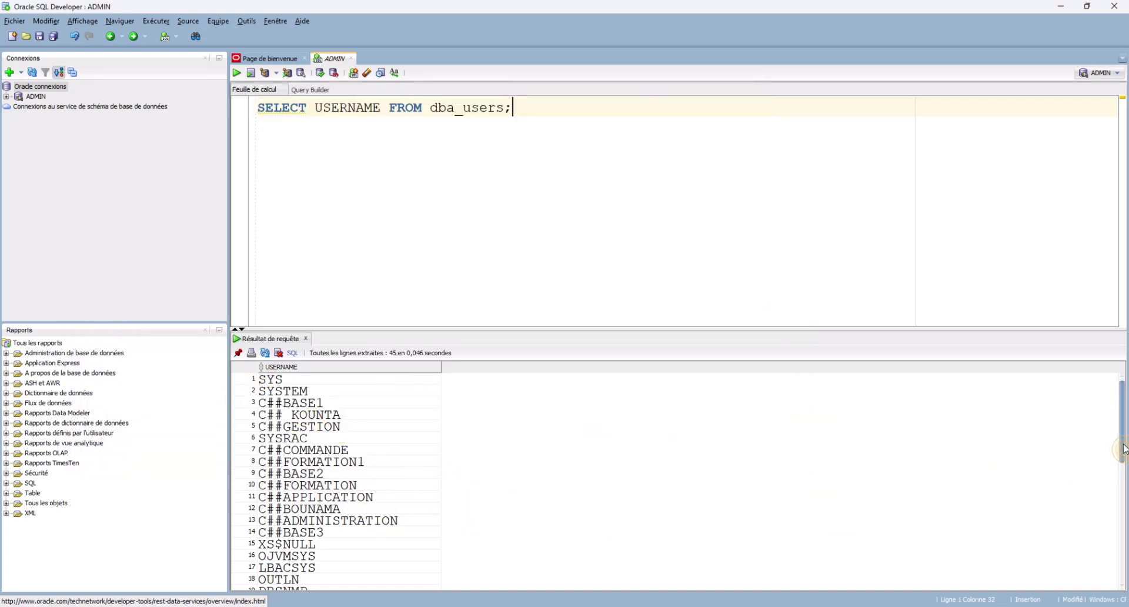
mouse_move(1122, 454)
left_mouse_down()
mouse_move(1124, 591)
mouse_move(1119, 449)
left_mouse_up()
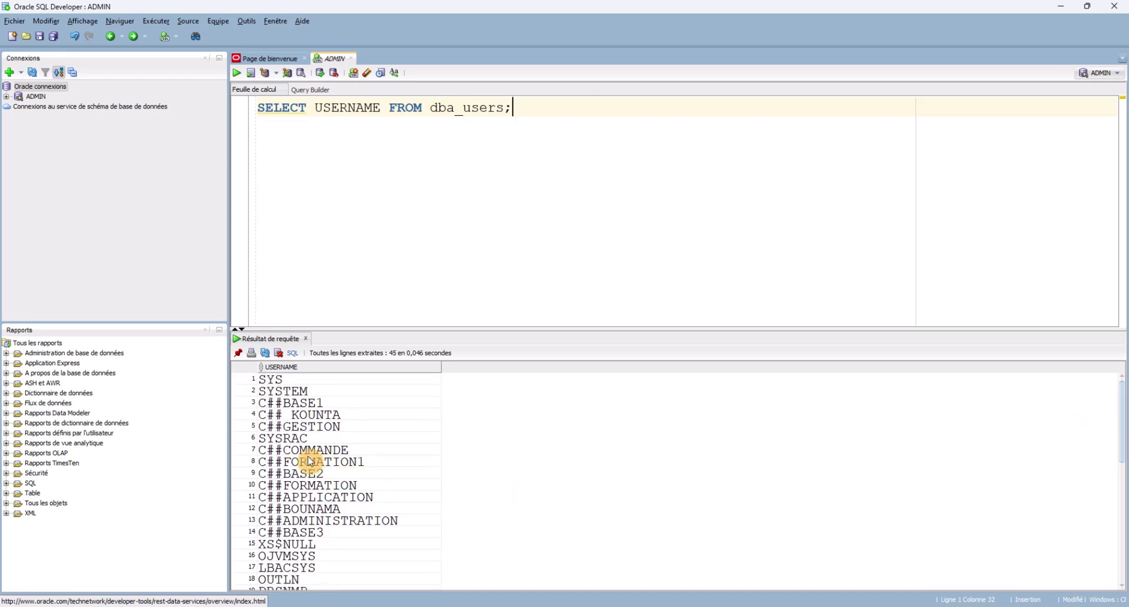
left_click(301, 496)
left_click(303, 496)
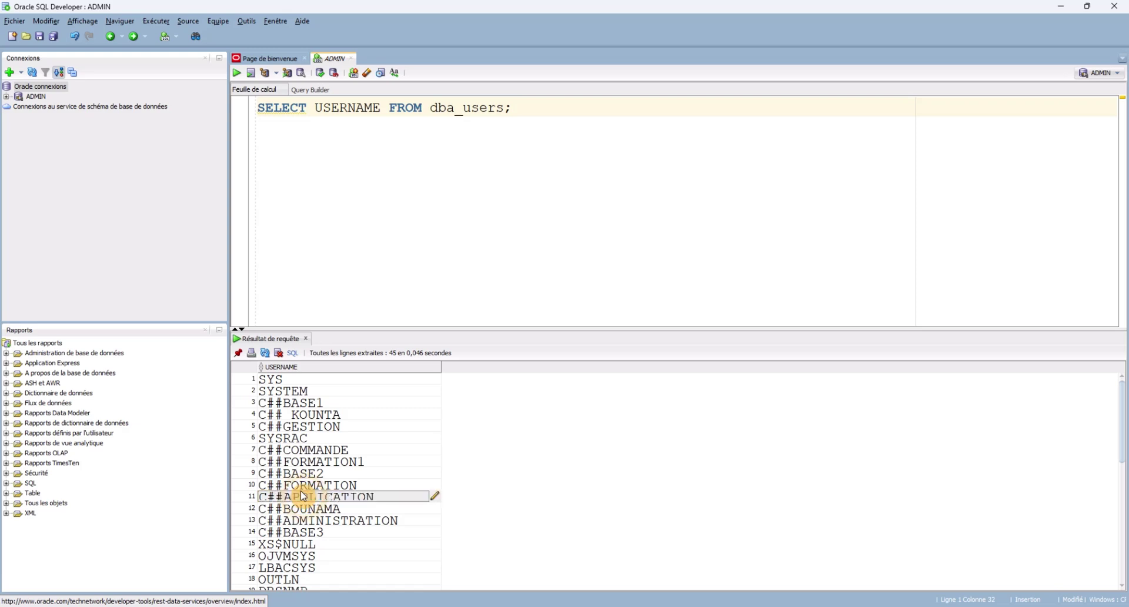
double_click(348, 498)
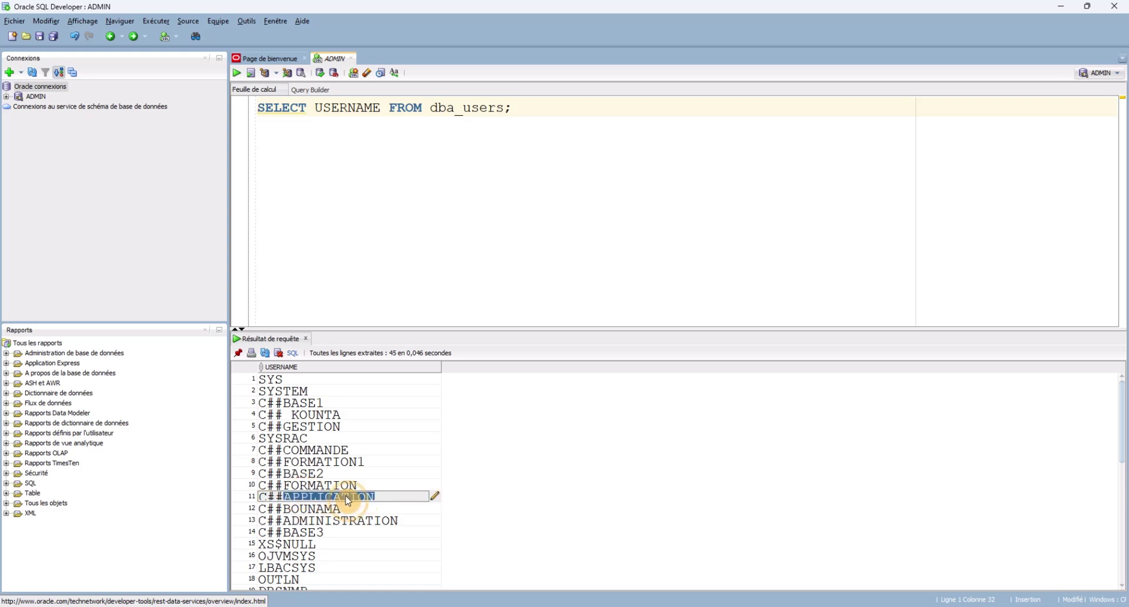
left_click(324, 144)
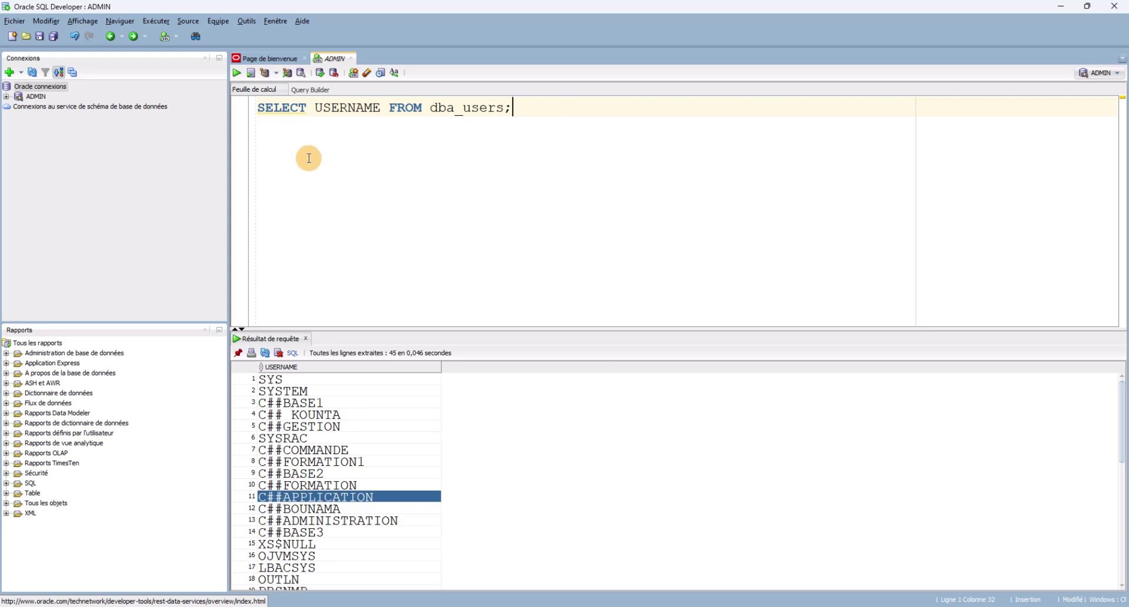
Replace the old query with 'CREATE USER USERNAME APPLICATION1 IDENTIFIED' followed by the password.
key("ctrl+a")
key("BackSpace")
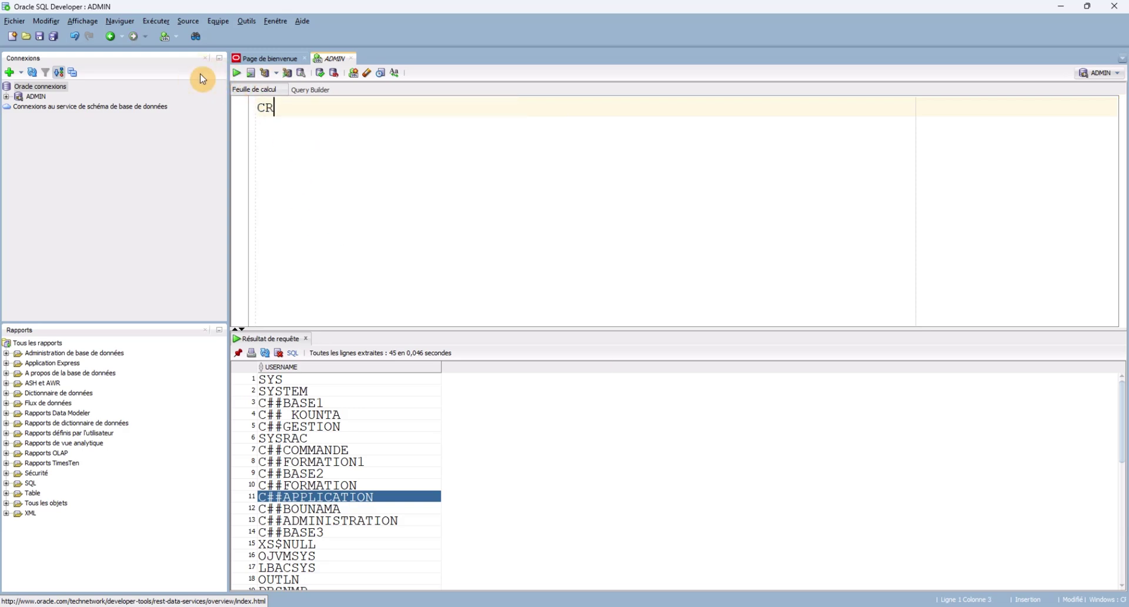
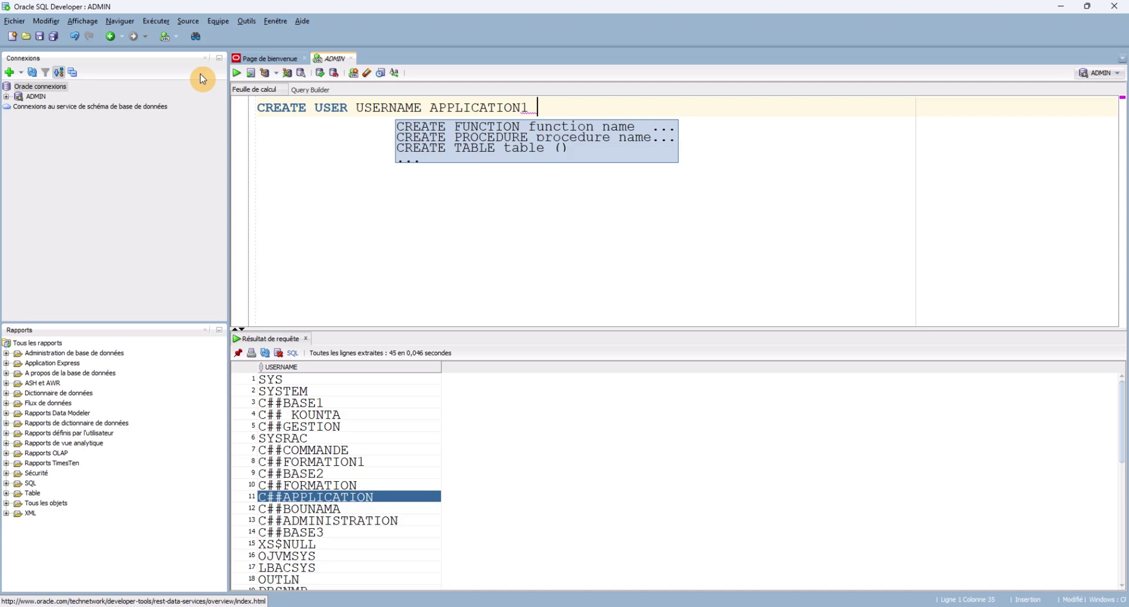
key("Escape")
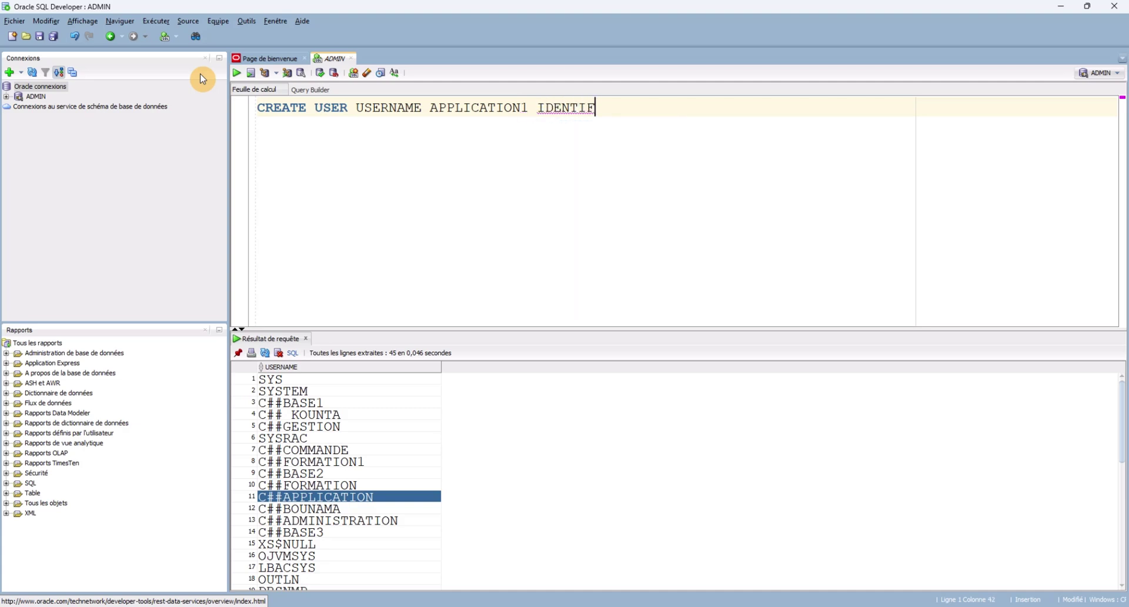
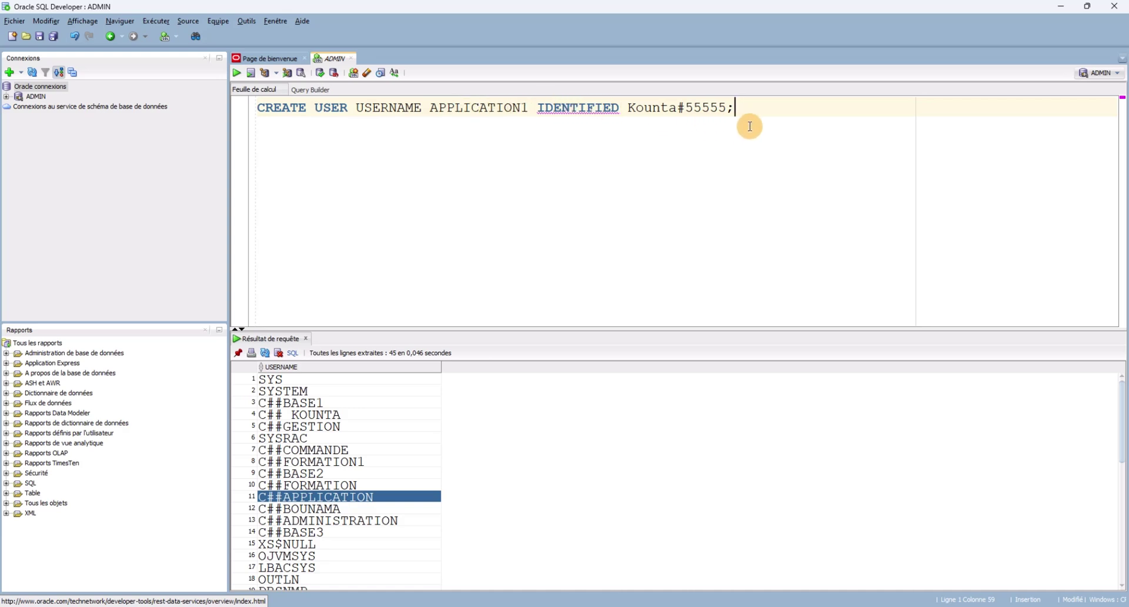
Run the CREATE USER statement, hit ORA-00922, and delete the stray USERNAME word.
left_click(238, 74)
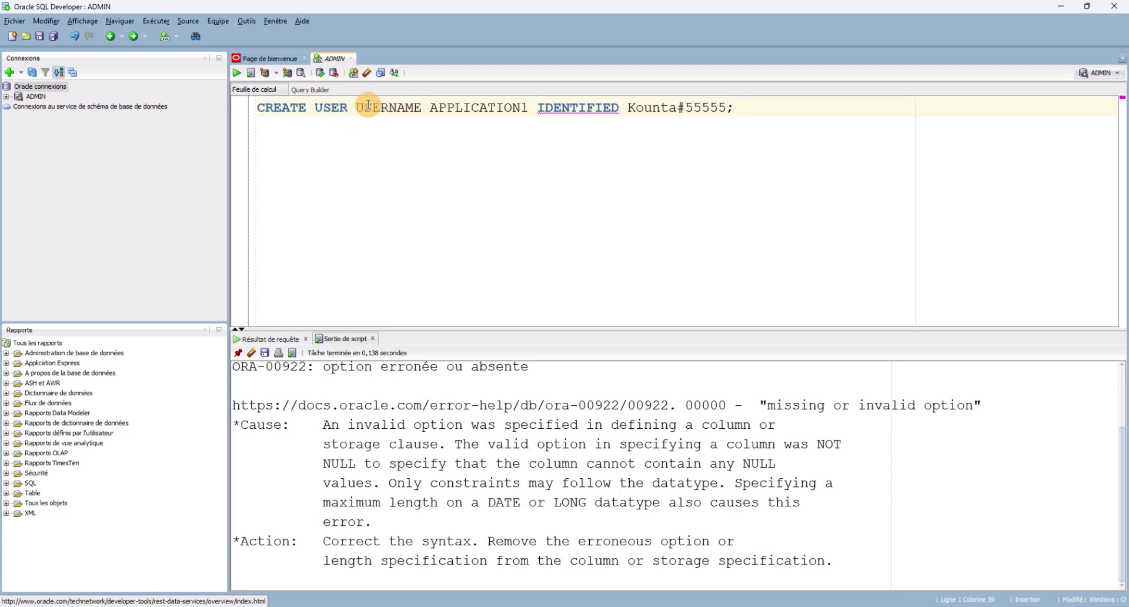
left_click(424, 107)
key("BackSpace")
key("BackSpace")
key("BackSpace")
key("BackSpace")
key("BackSpace")
key("BackSpace")
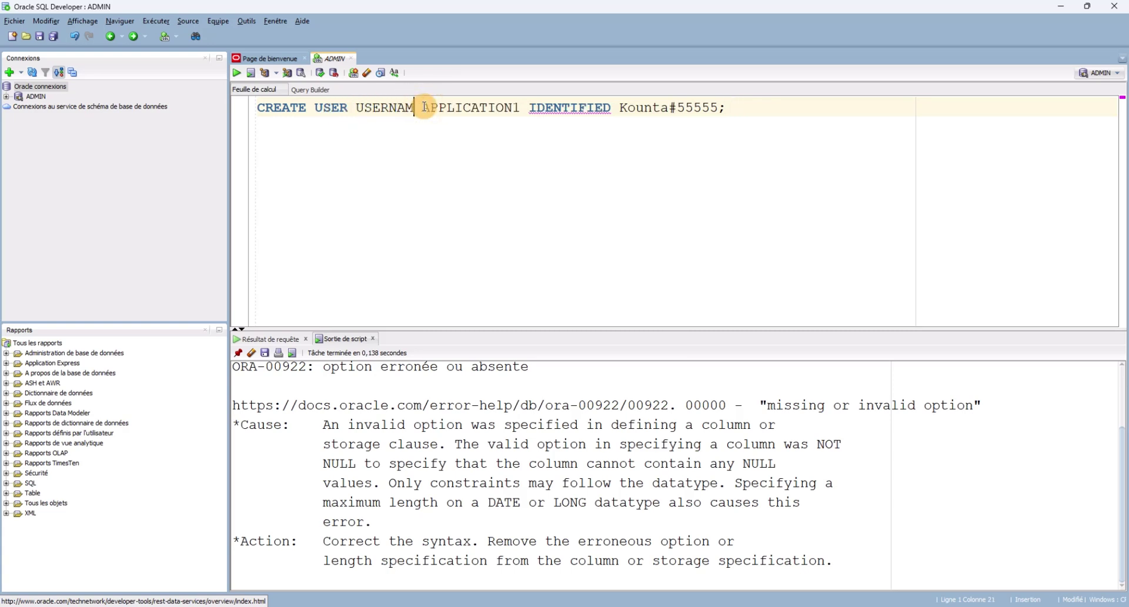
key("BackSpace")
key("BackSpace")
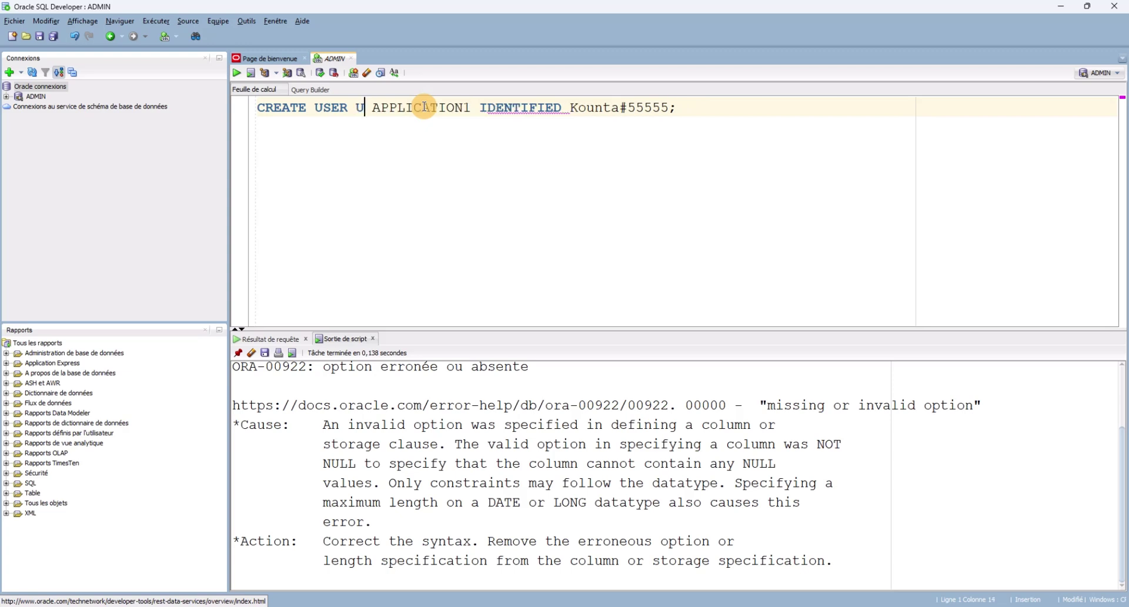
key("BackSpace")
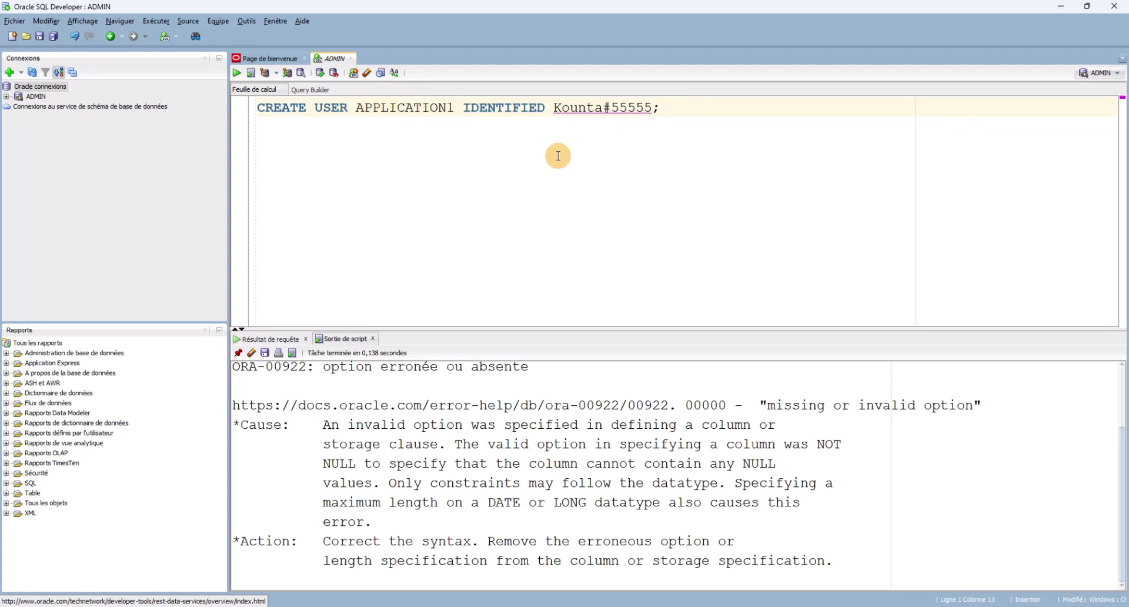
left_click_drag(661, 107, 257, 107)
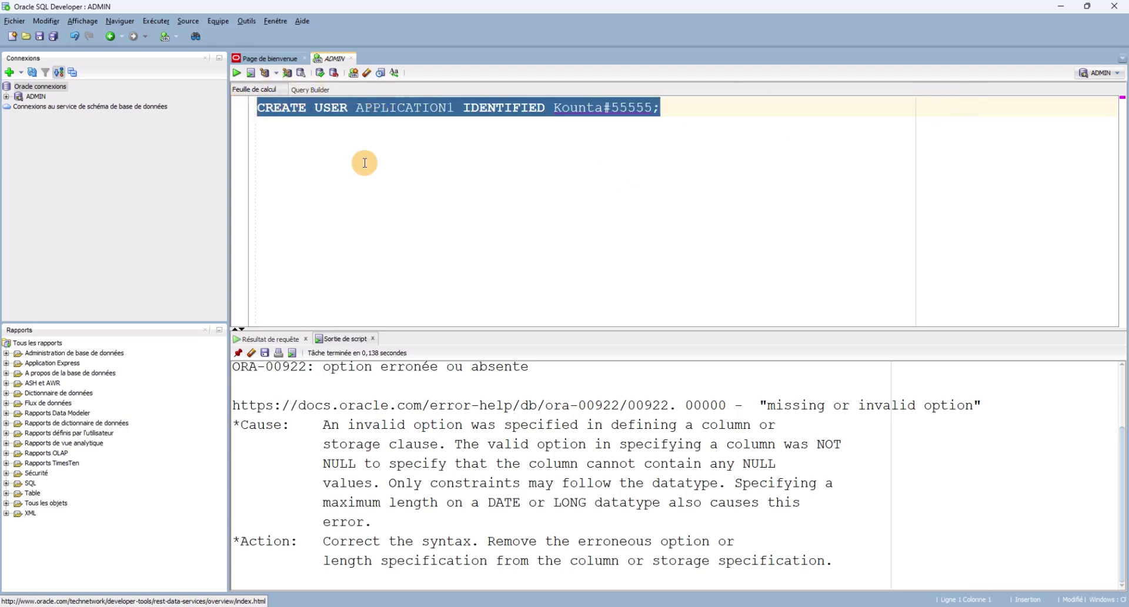
Rerun the shortened statement (ORA-00924), cancel saving, and compare syntax in the SQL*Plus window.
left_click(238, 72)
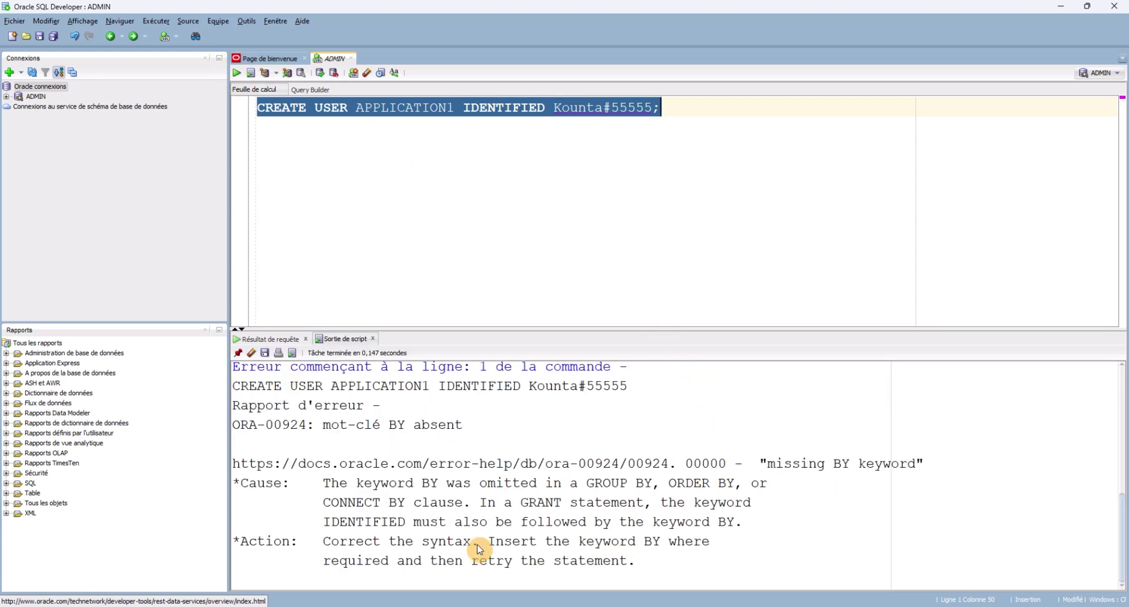
left_click(496, 270)
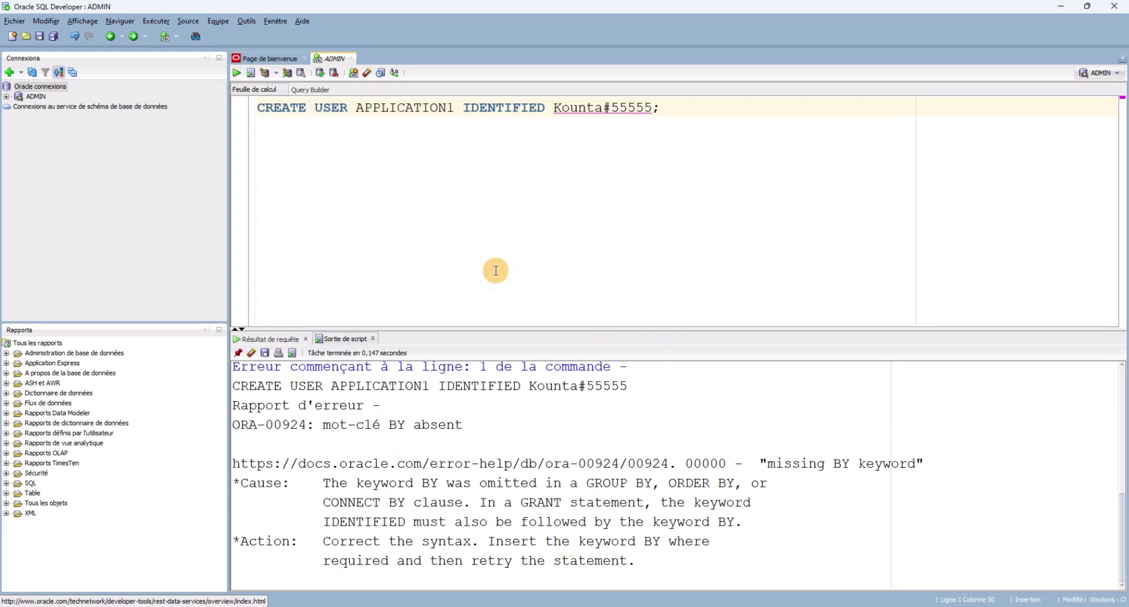
key("ctrl+s")
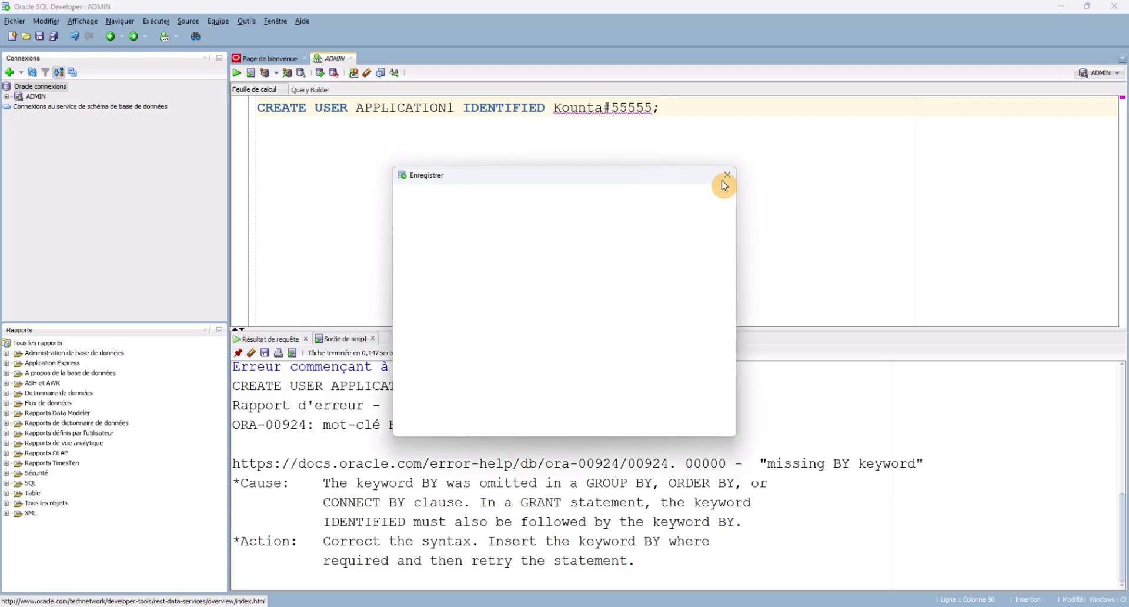
left_click(726, 178)
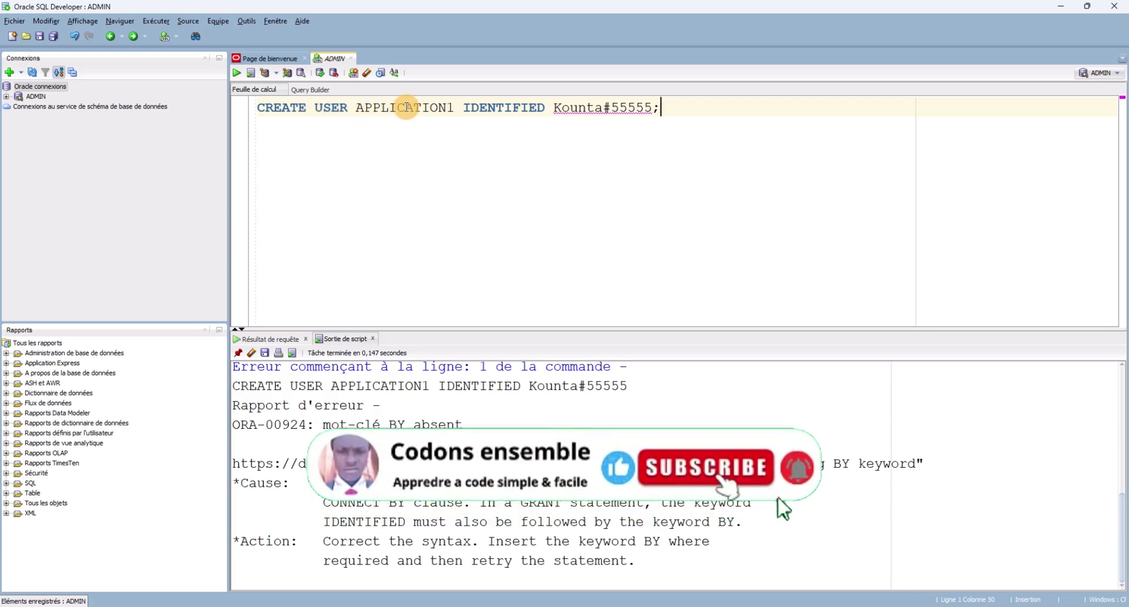
mouse_move(734, 606)
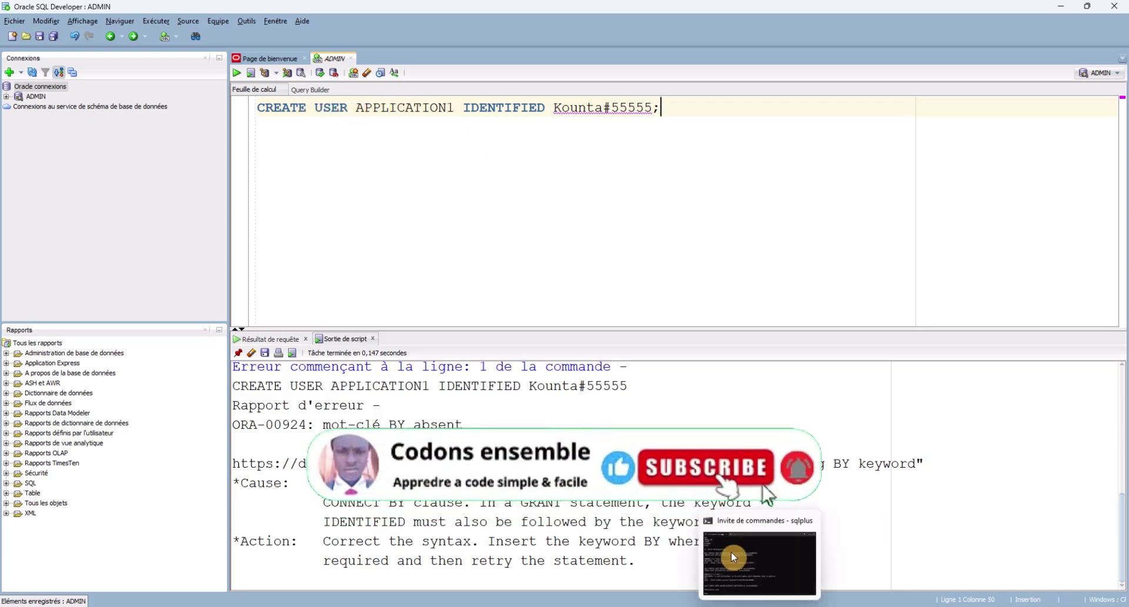
left_click(715, 564)
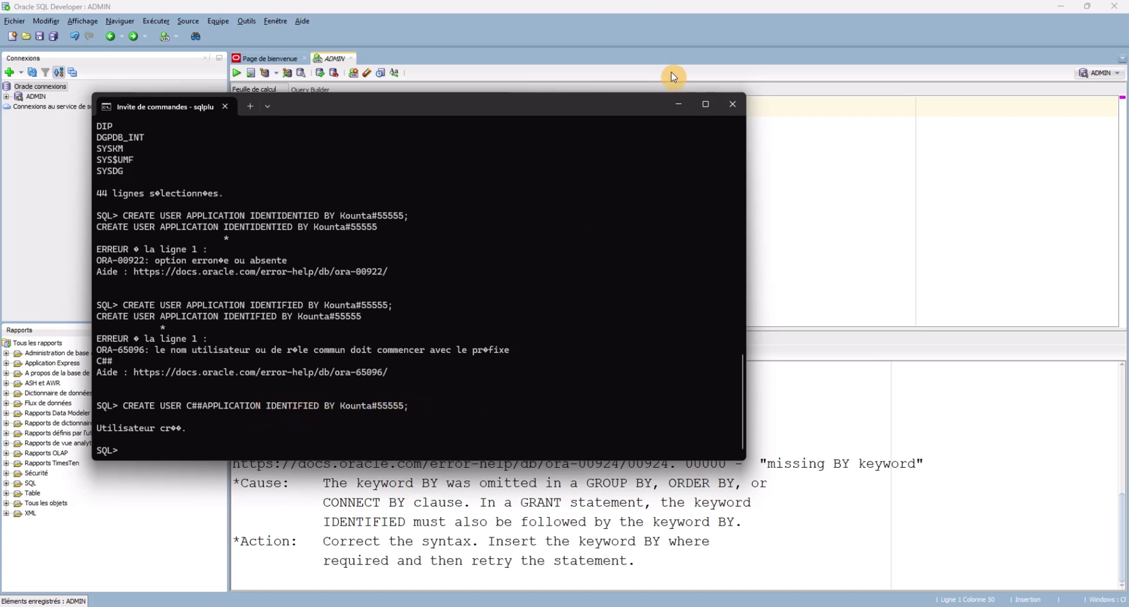
left_click(680, 104)
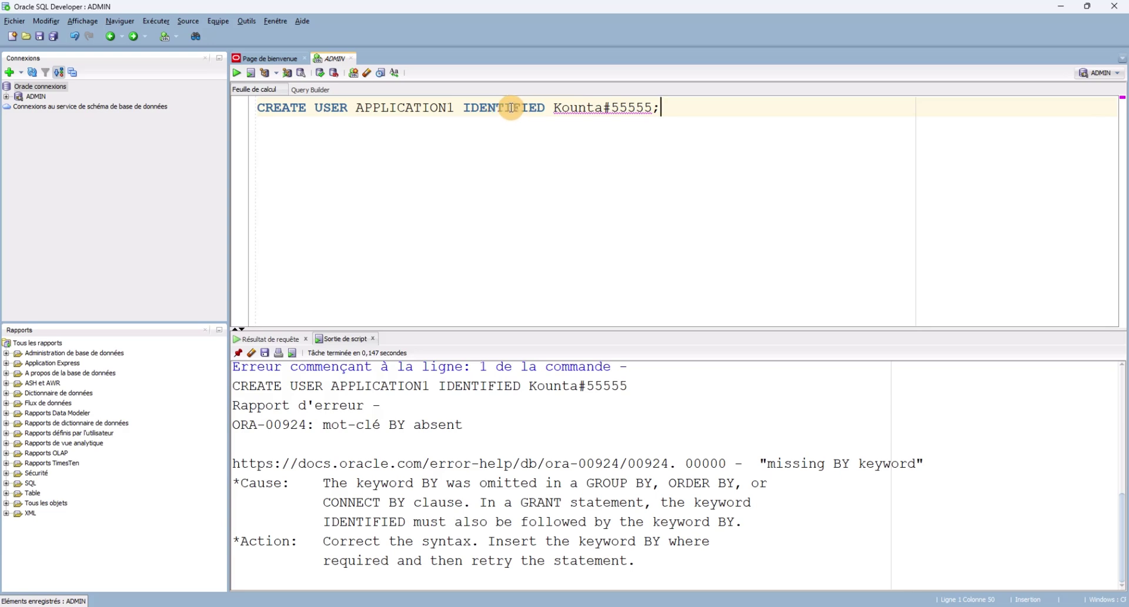
Insert BY before the password and rerun, now getting ORA-65096 requiring the C## prefix.
left_click(557, 108)
type("BY")
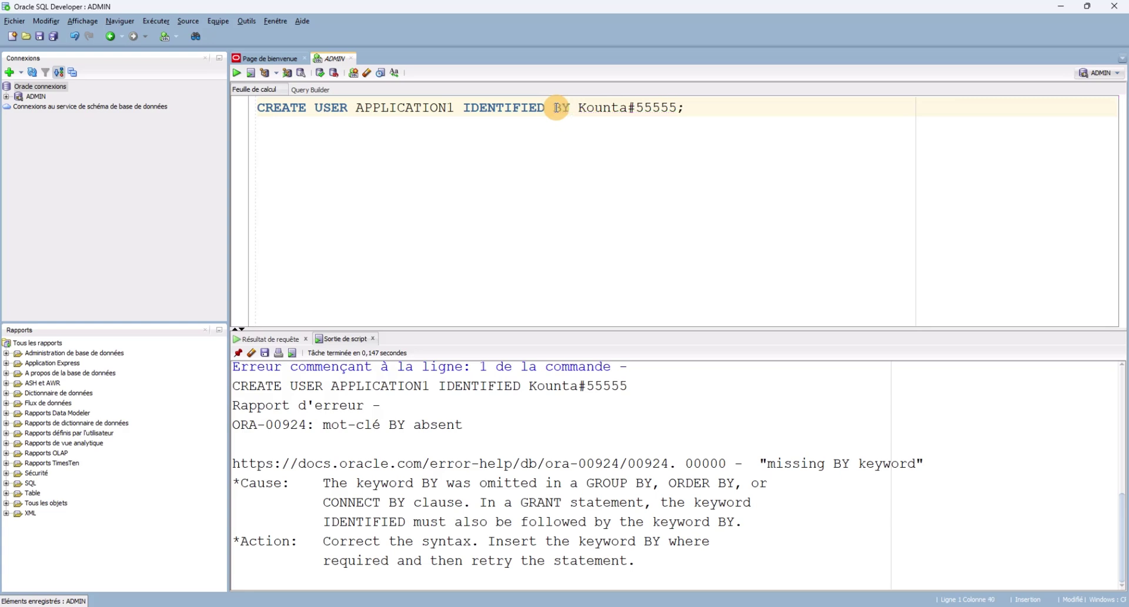
key("End")
left_click(237, 73)
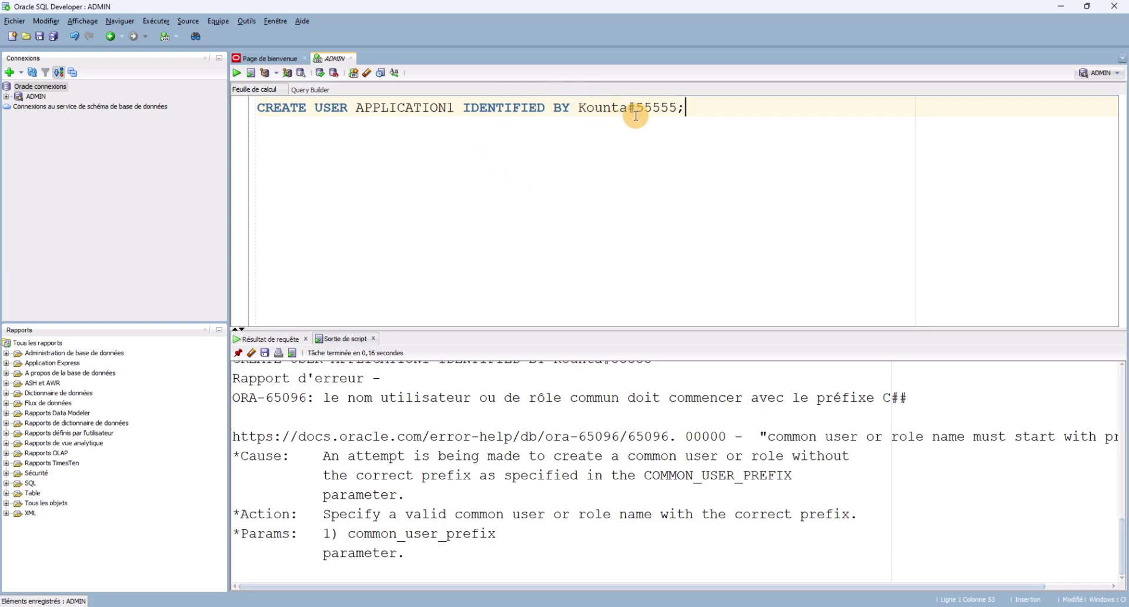
Prefix the user name so the statement reads CREATE USER C##APPLICATION1, skipping the save dialog.
left_click(361, 110)
type("C")
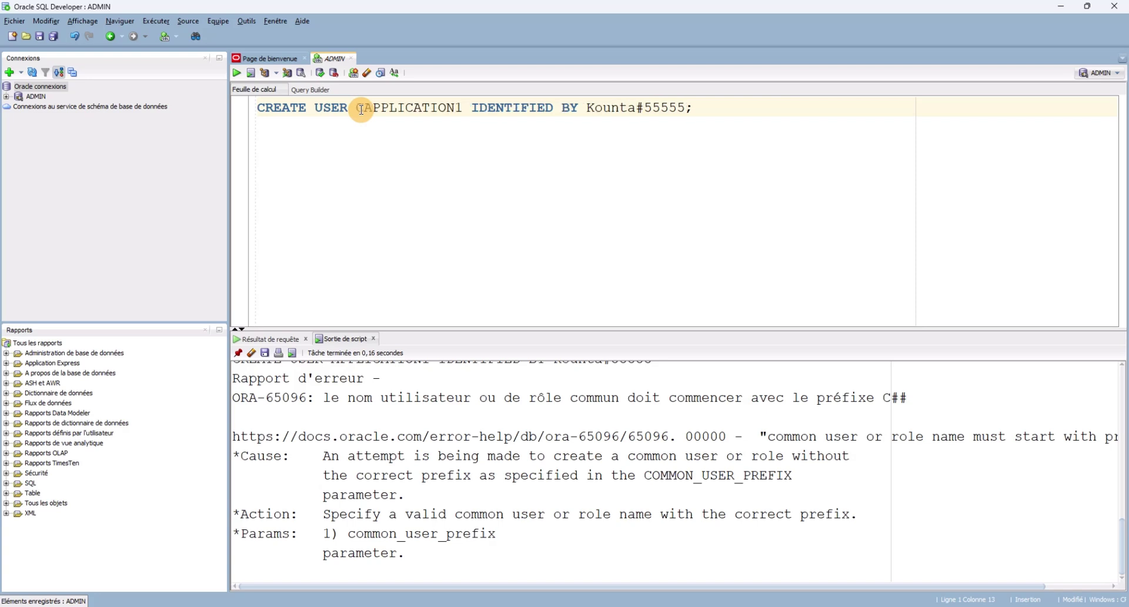
type("##")
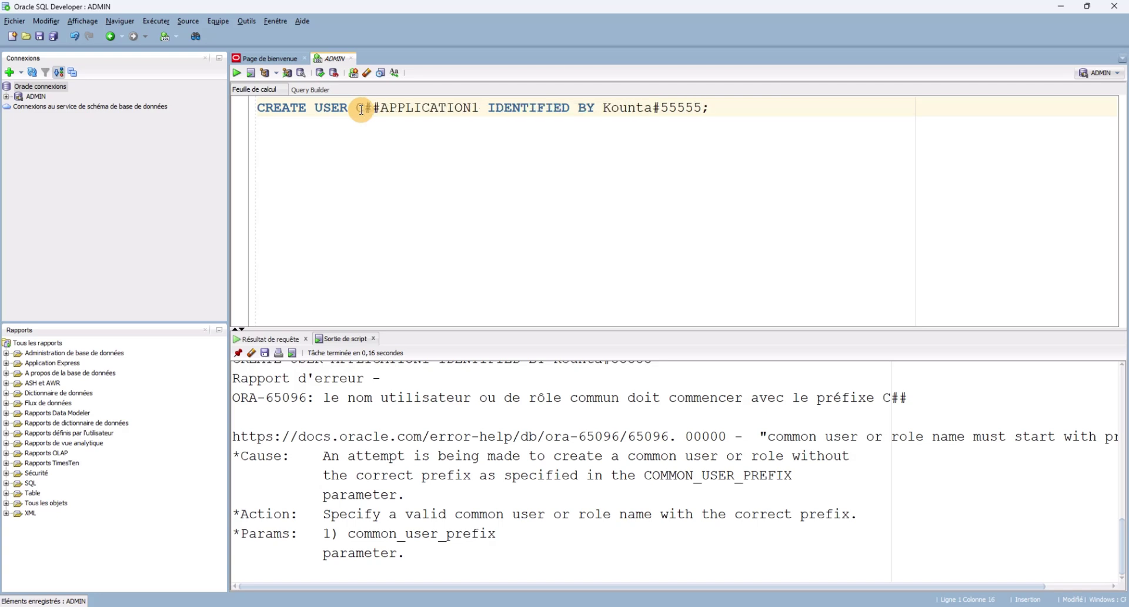
left_click(463, 221)
key("ctrl+s")
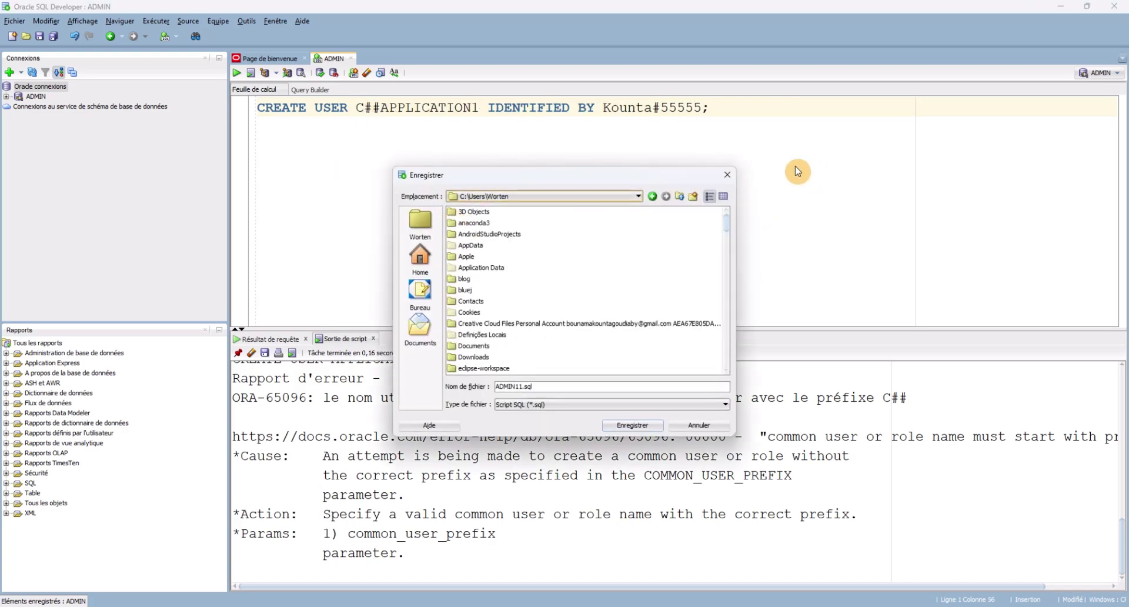
left_click(724, 175)
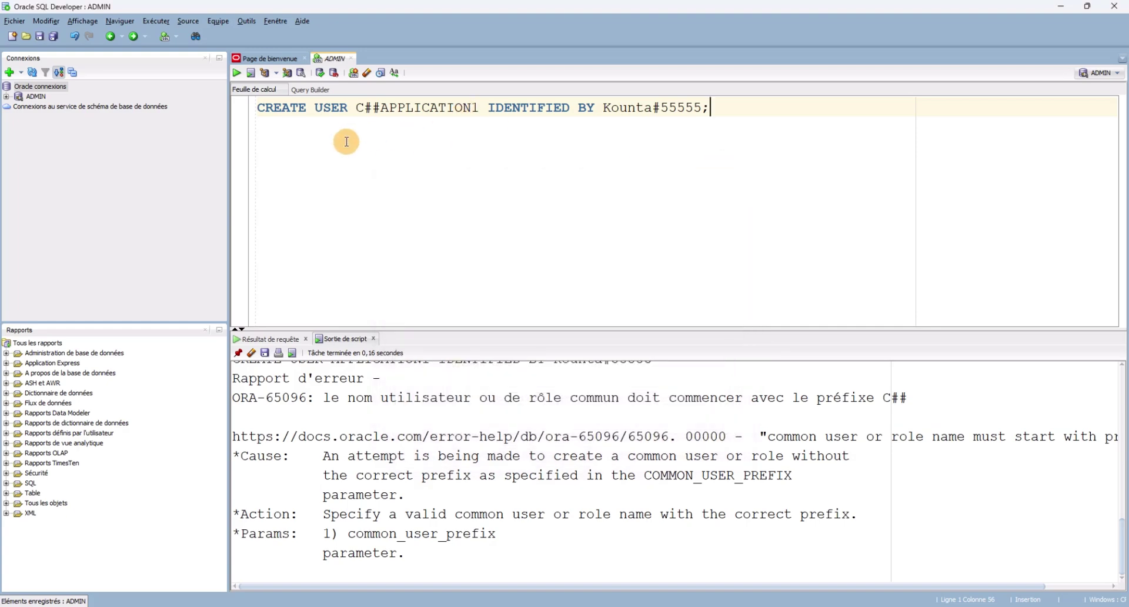
Run the statement to create C##APPLICATION1, then delete it from the worksheet.
left_click_drag(347, 139, 240, 92)
left_click(236, 71)
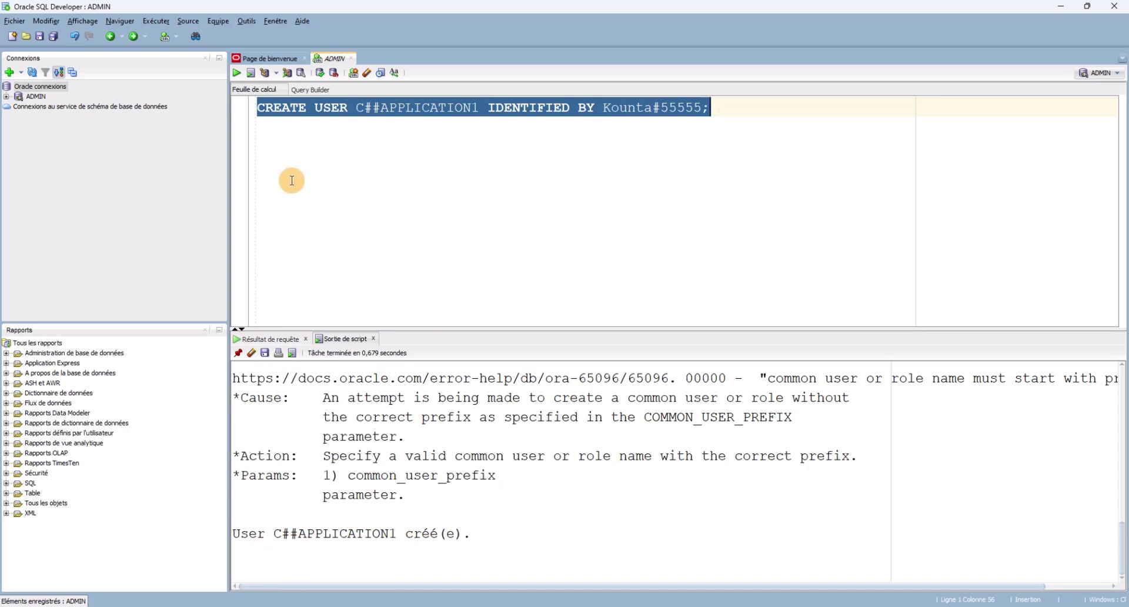
left_click_drag(290, 179, 252, 98)
key("BackSpace")
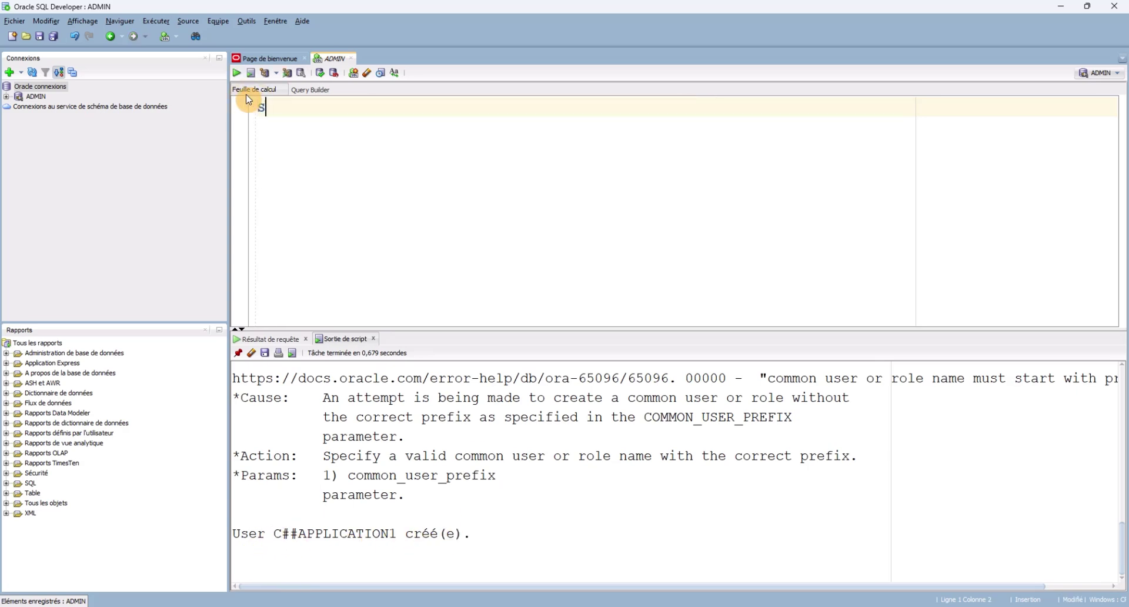
Enter and run SELECT USERMNAME FROM dba_users;, which fails with ORA-00904 invalid identifier.
type("SEL")
type("CT USERMNAME FROM dba-")
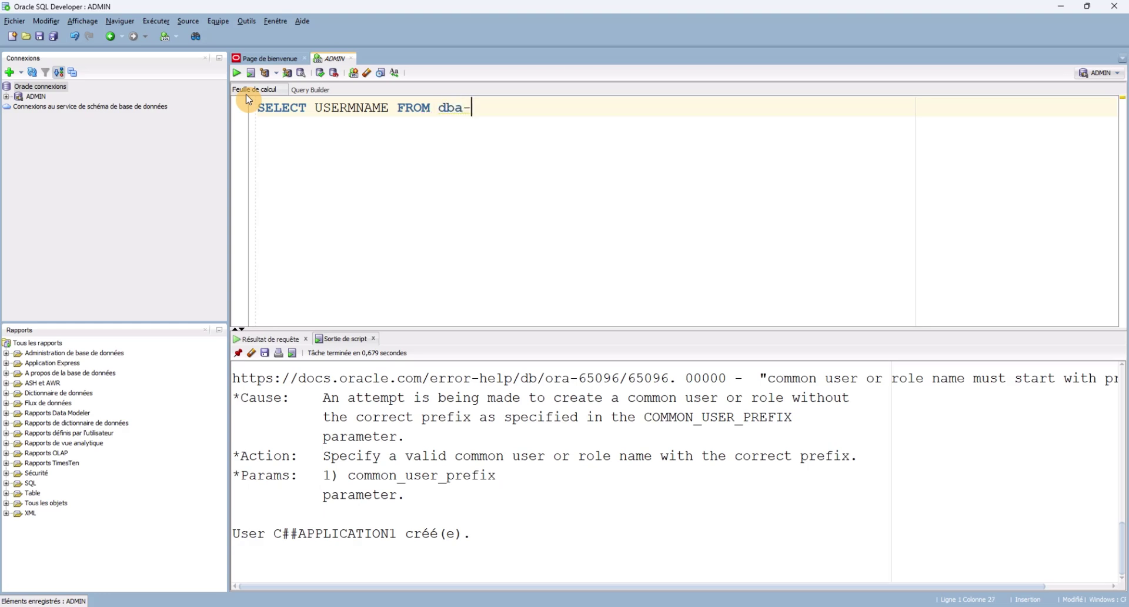
key("BackSpace")
key("ctrl+a")
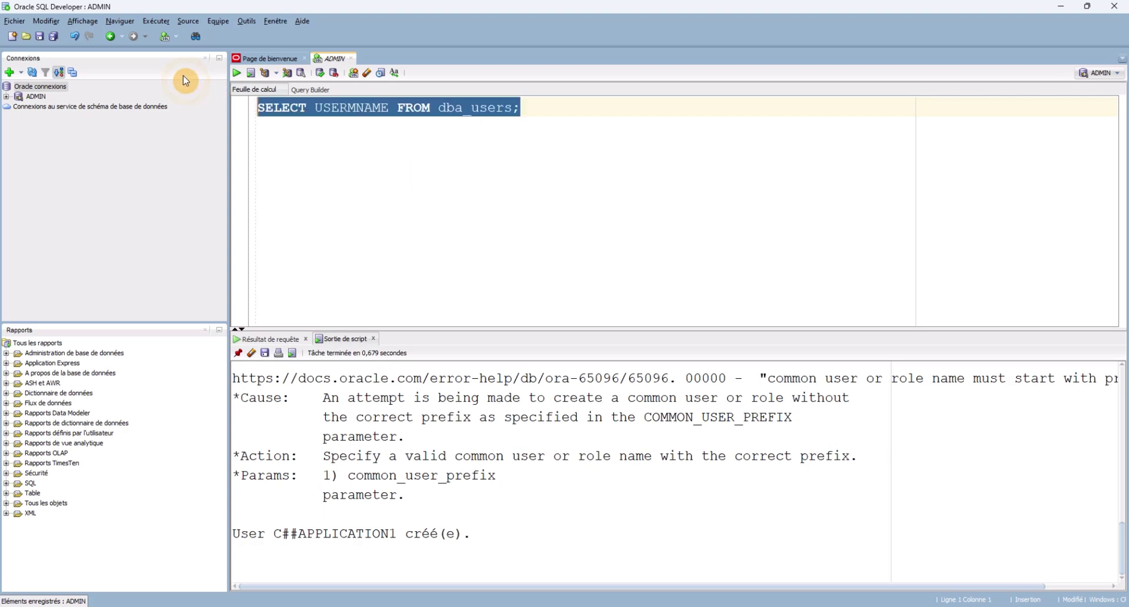
left_click(235, 73)
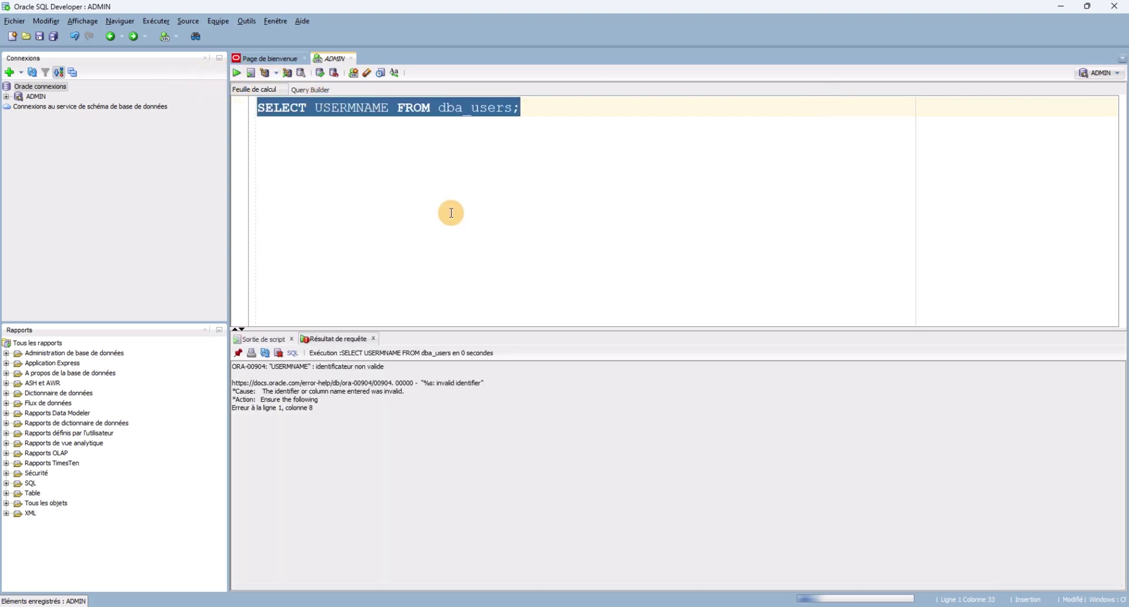
Compare the Sortie de script and Résultat de requête tabs, then close the ORA-00904 result tab.
left_click(517, 234)
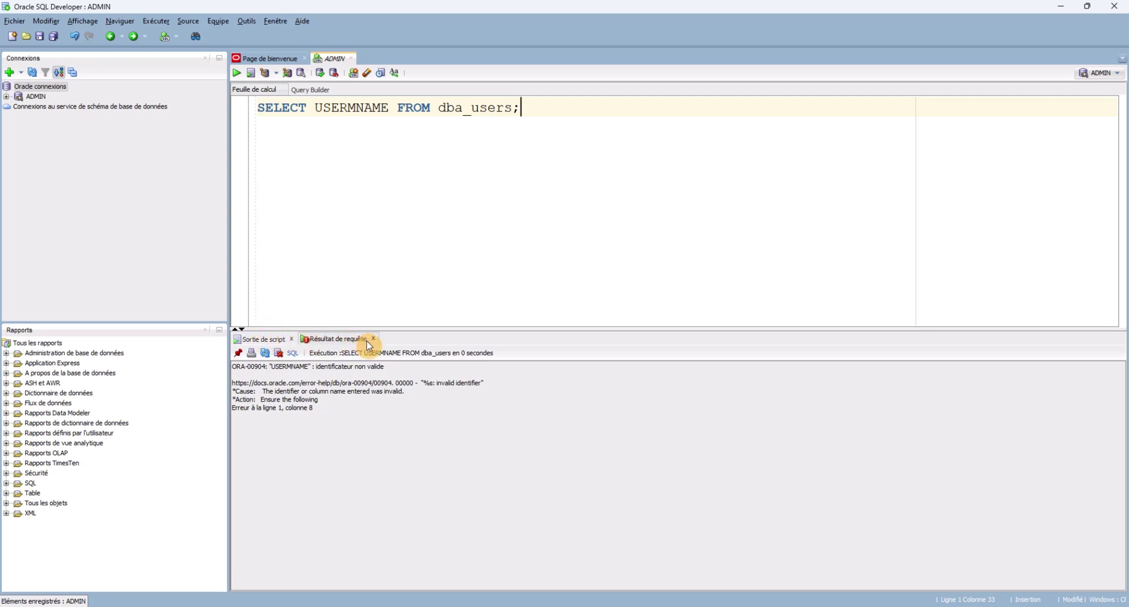
left_click(267, 340)
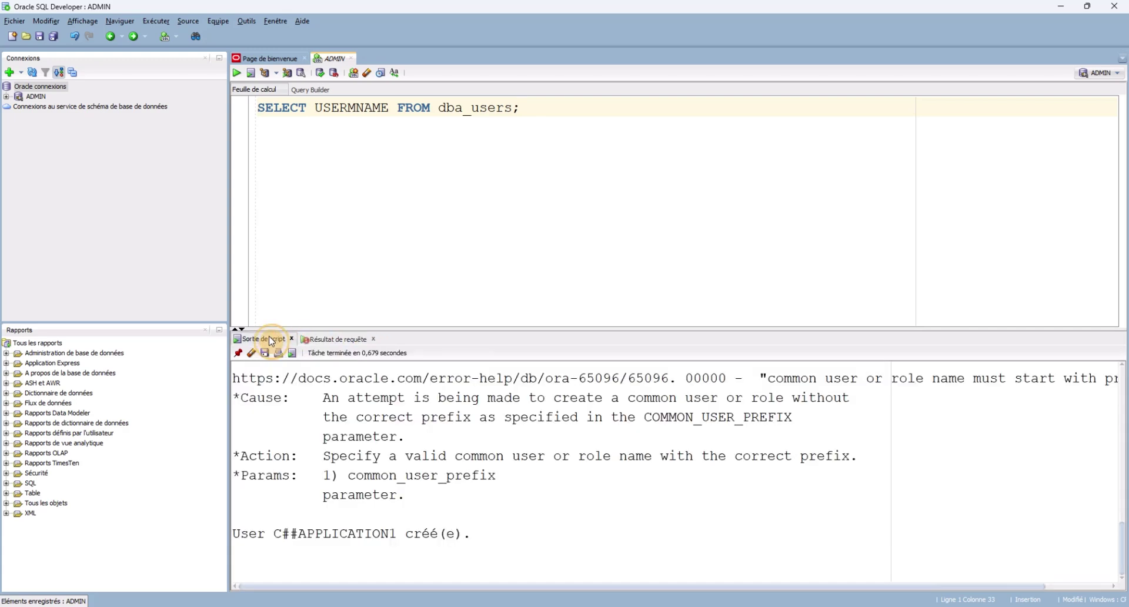
left_click(332, 339)
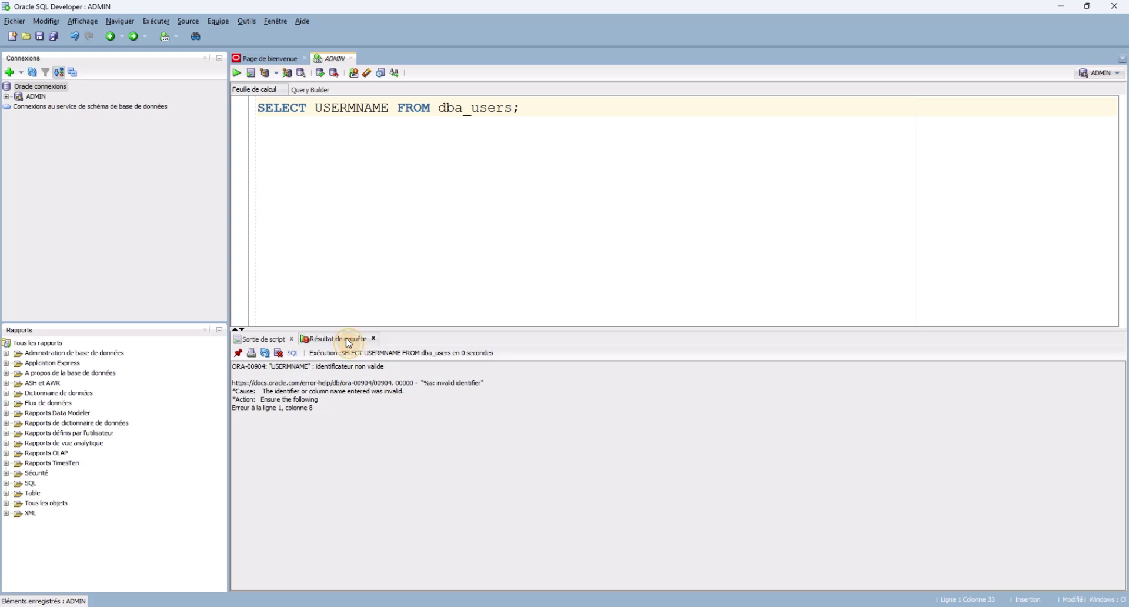
left_click(332, 134)
left_click(457, 209)
left_click(473, 108)
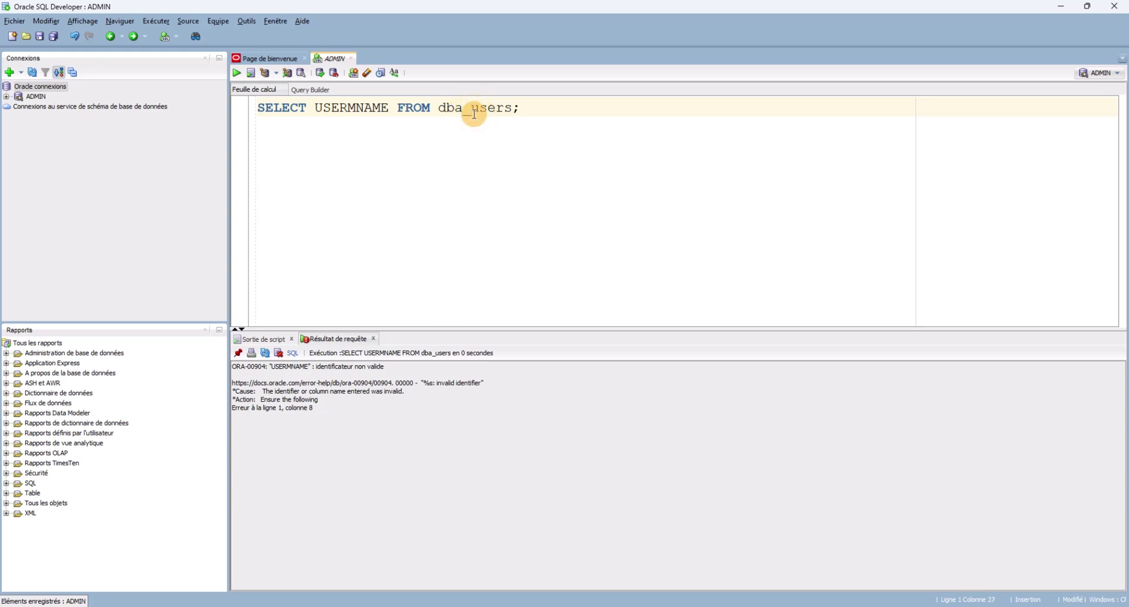
key("End")
left_click(373, 339)
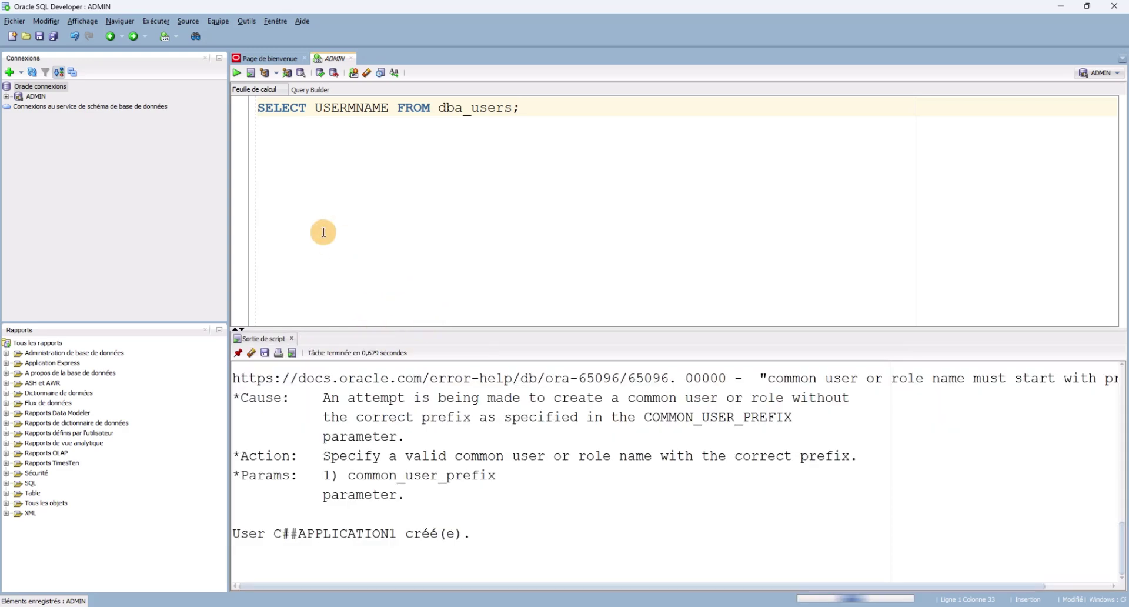
left_click_drag(315, 225, 241, 97)
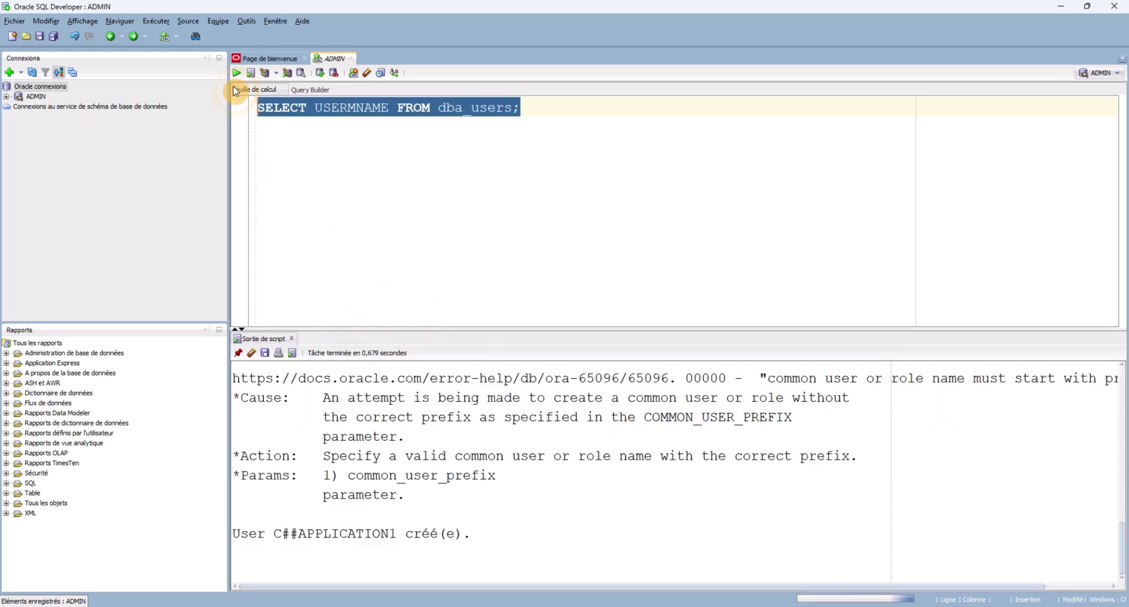
left_click(297, 125)
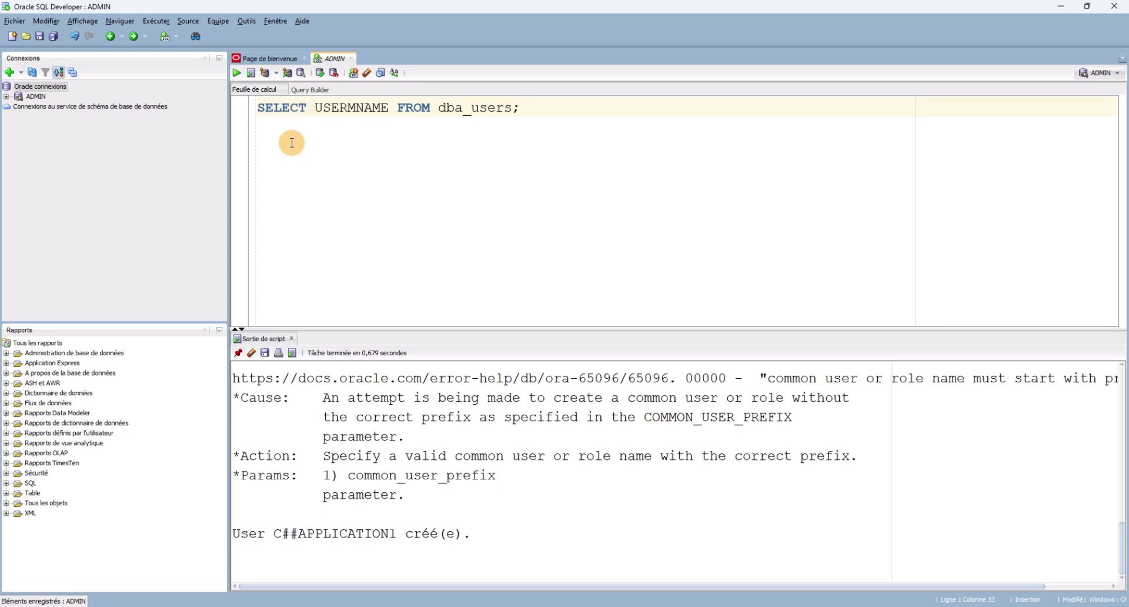
Correct USERMNAME to USERNAME and run SELECT USERNAME FROM dba_users;, listing 46 users.
left_click(330, 108)
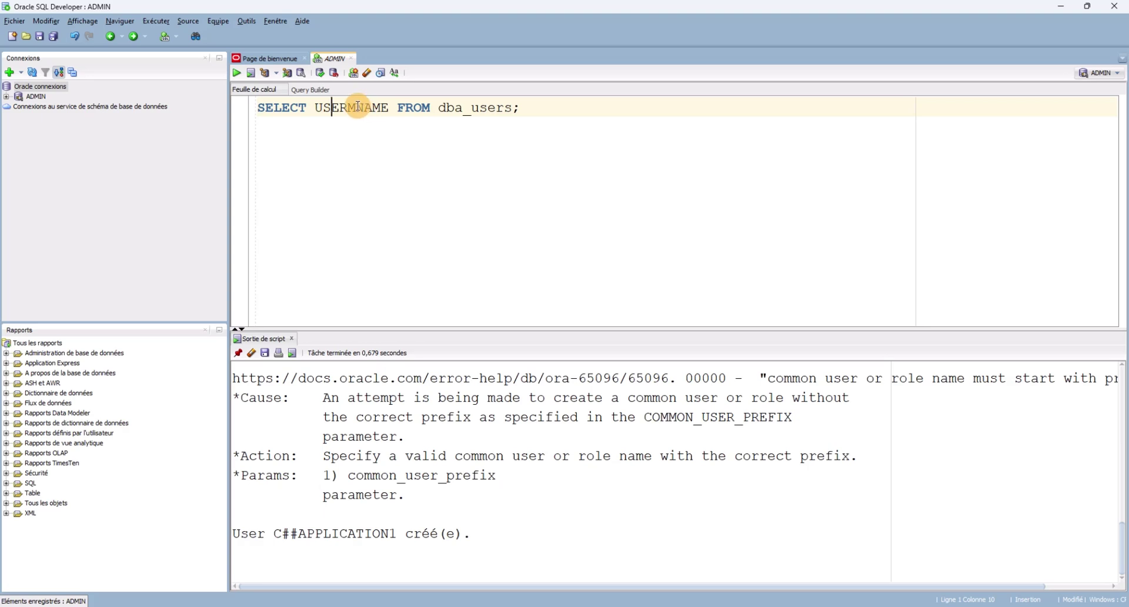
left_click(356, 108)
key("BackSpace")
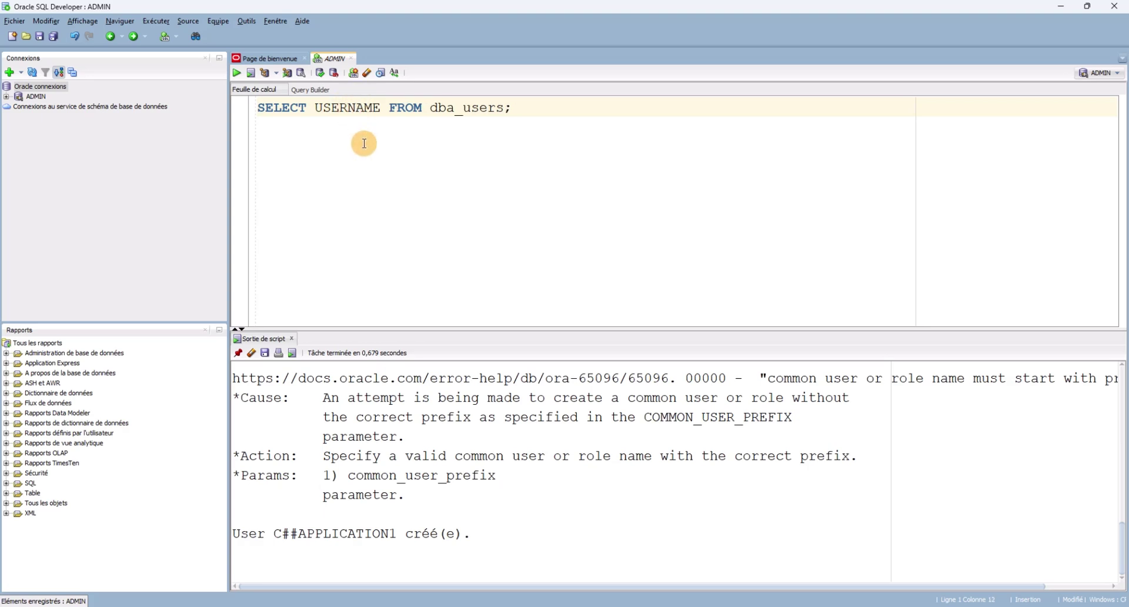
key("ctrl+a")
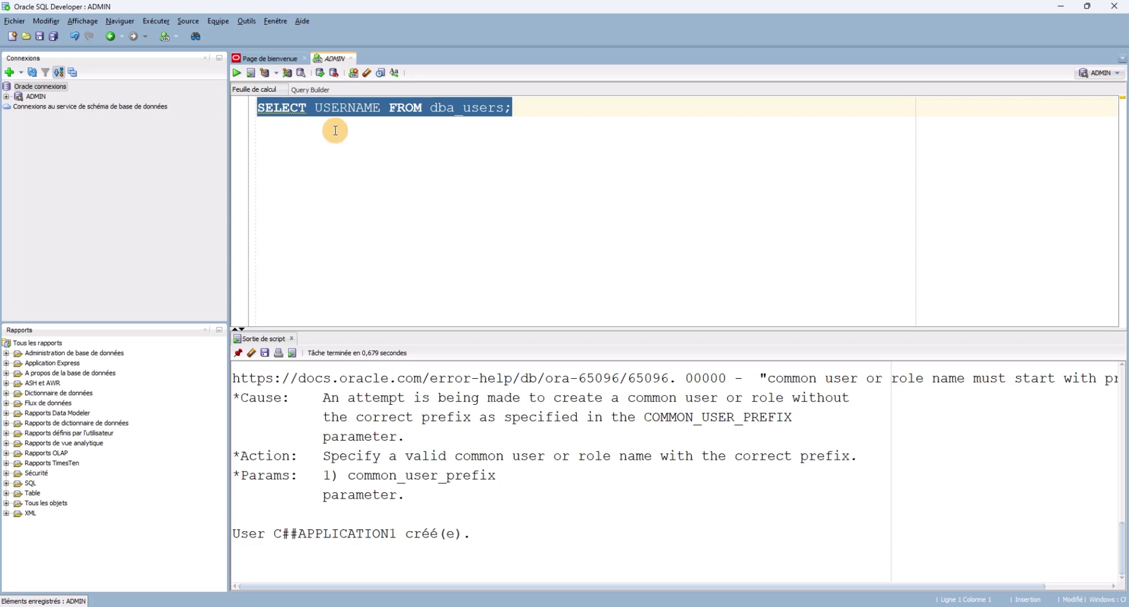
left_click(323, 108)
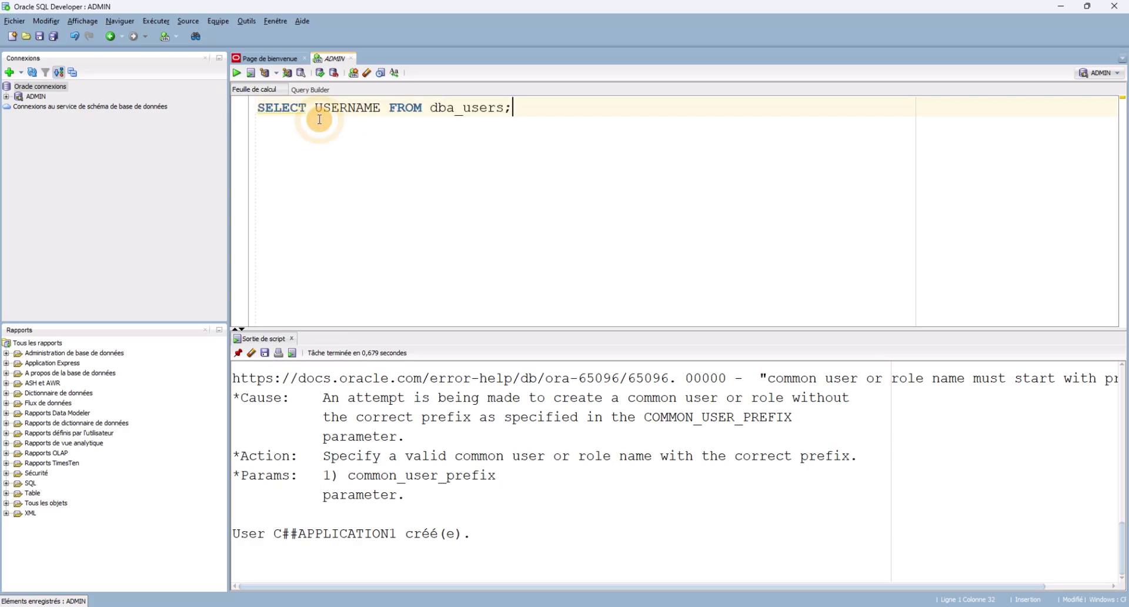
key("shift+End")
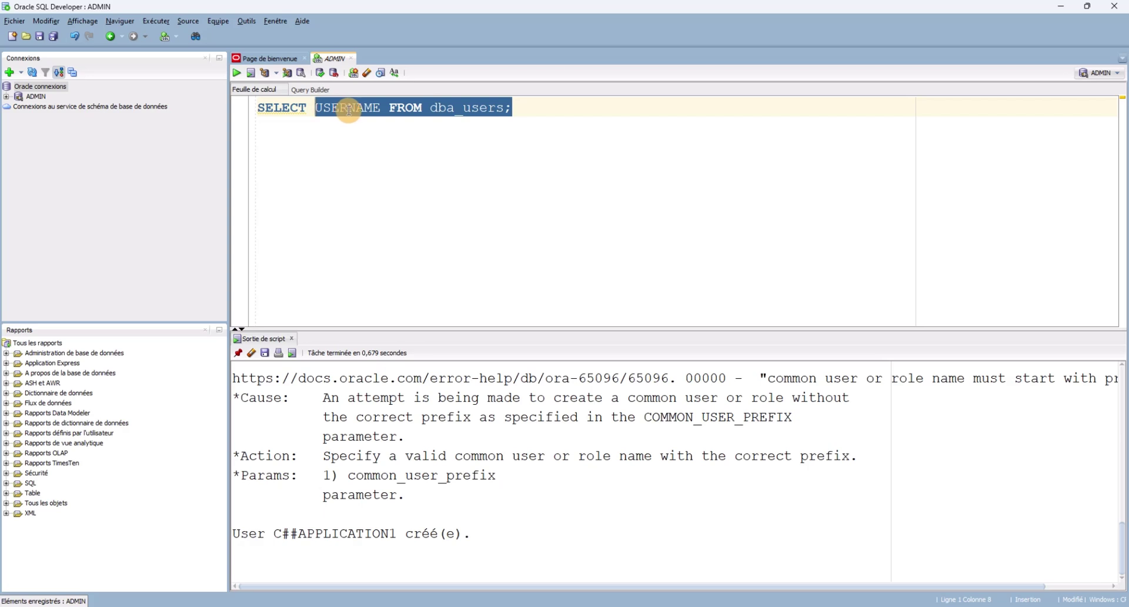
left_click(329, 176)
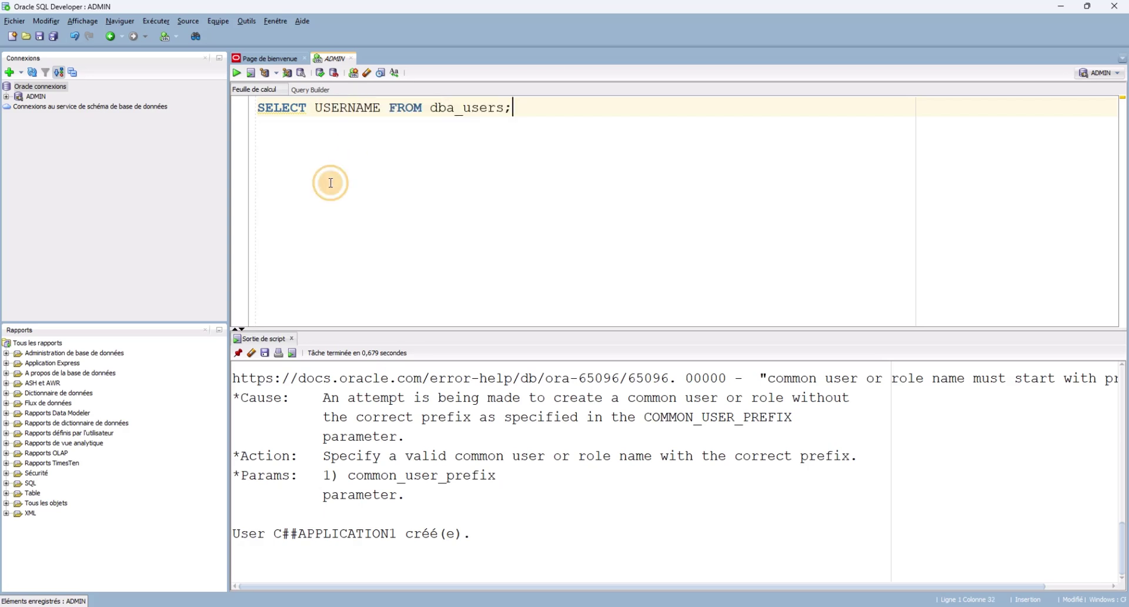
left_click(254, 124, "shift")
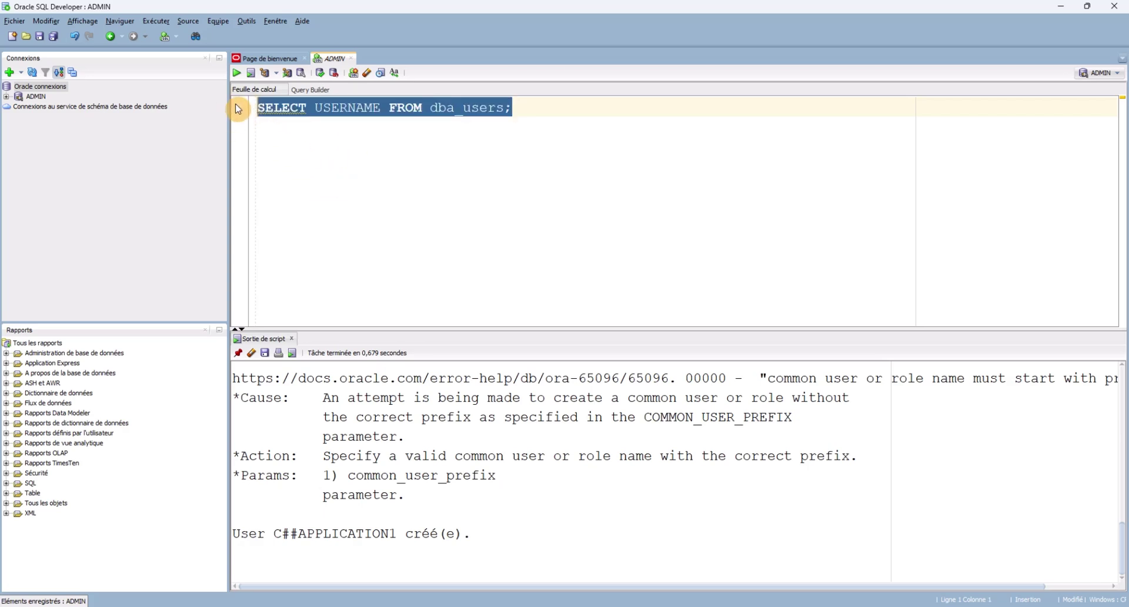
left_click(236, 73)
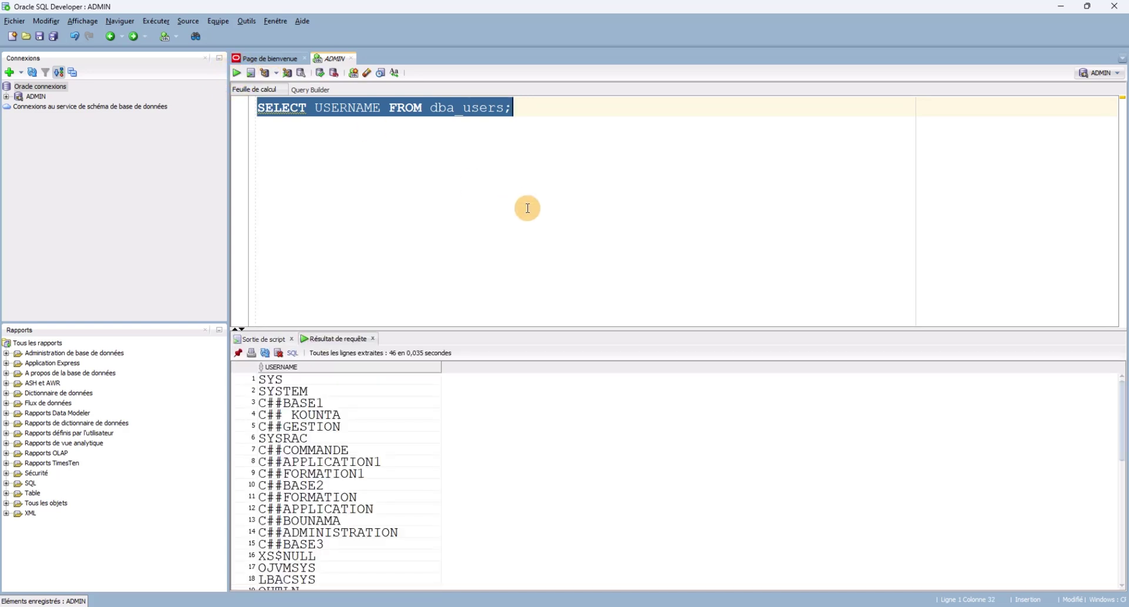
Enlarge the results pane and select the C##APPLICATION1 entry in row 8.
left_click_drag(832, 328, 817, 252)
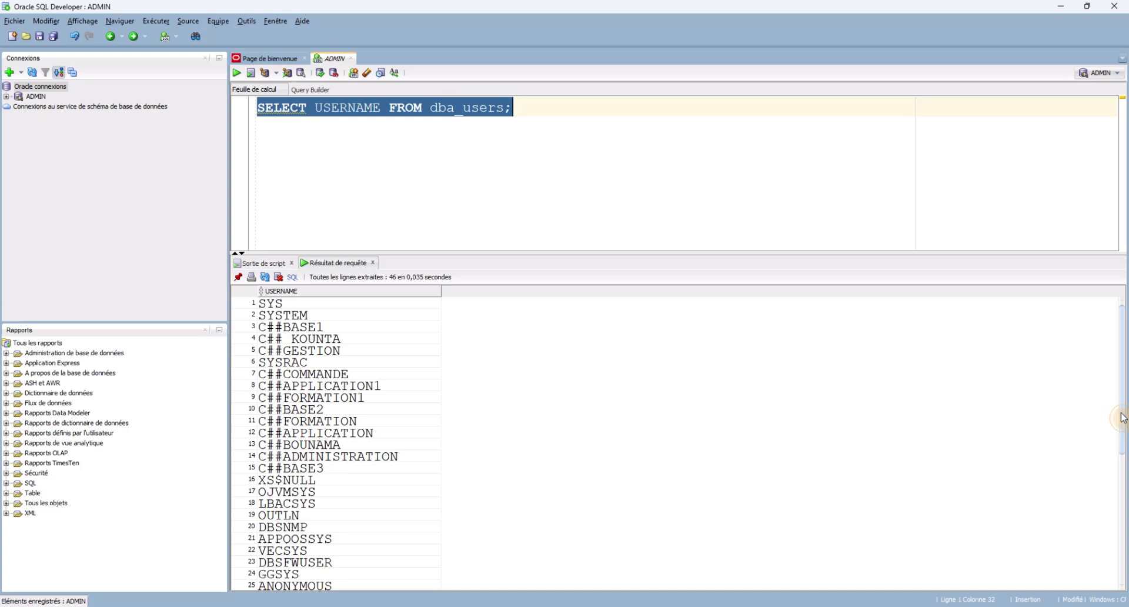
mouse_move(1117, 411)
left_mouse_down()
mouse_move(1115, 567)
mouse_move(1116, 399)
left_mouse_up()
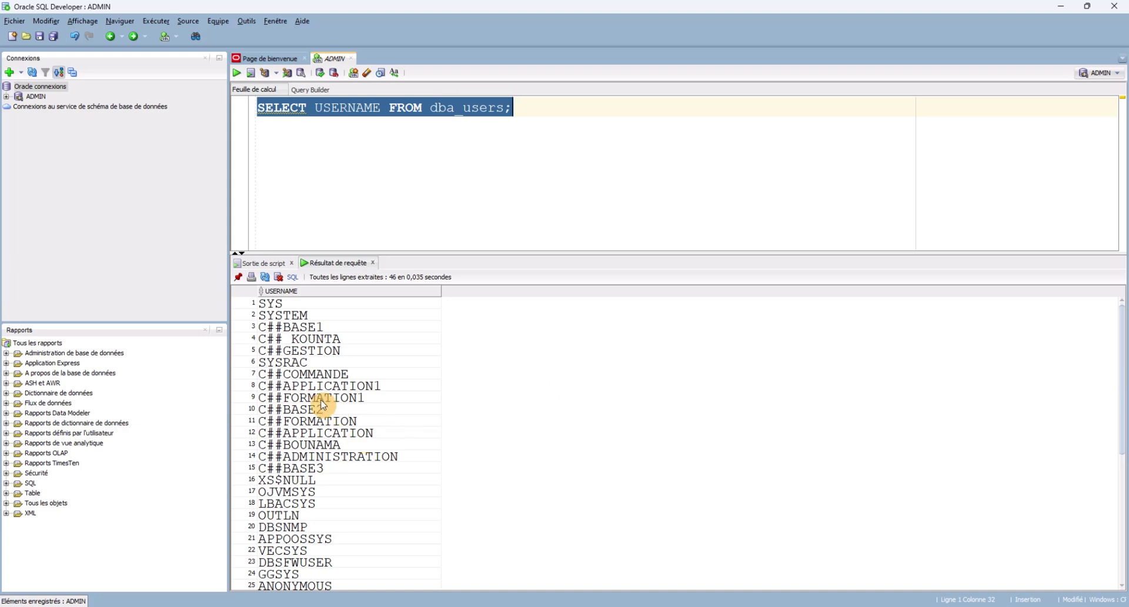
left_click(370, 434)
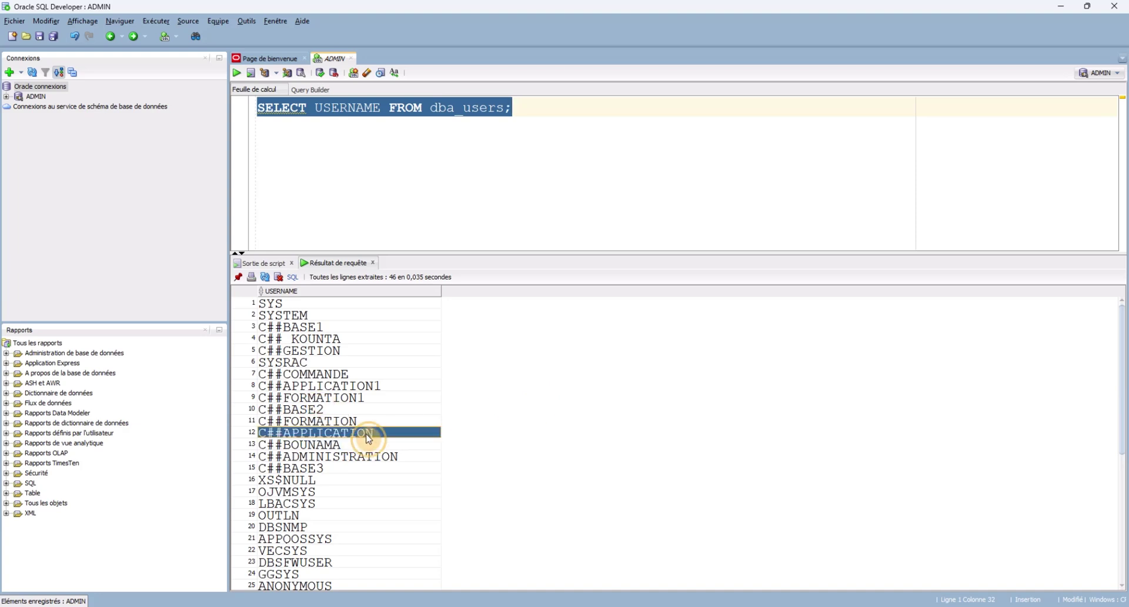
left_click(369, 435)
left_click(317, 385)
left_click(317, 386)
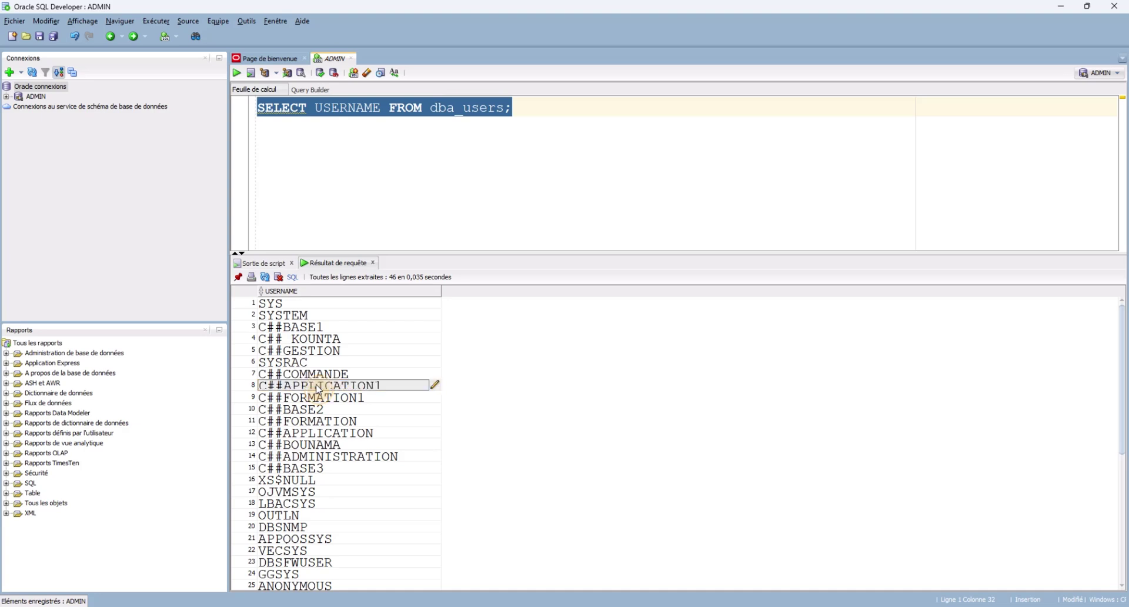
double_click(318, 385)
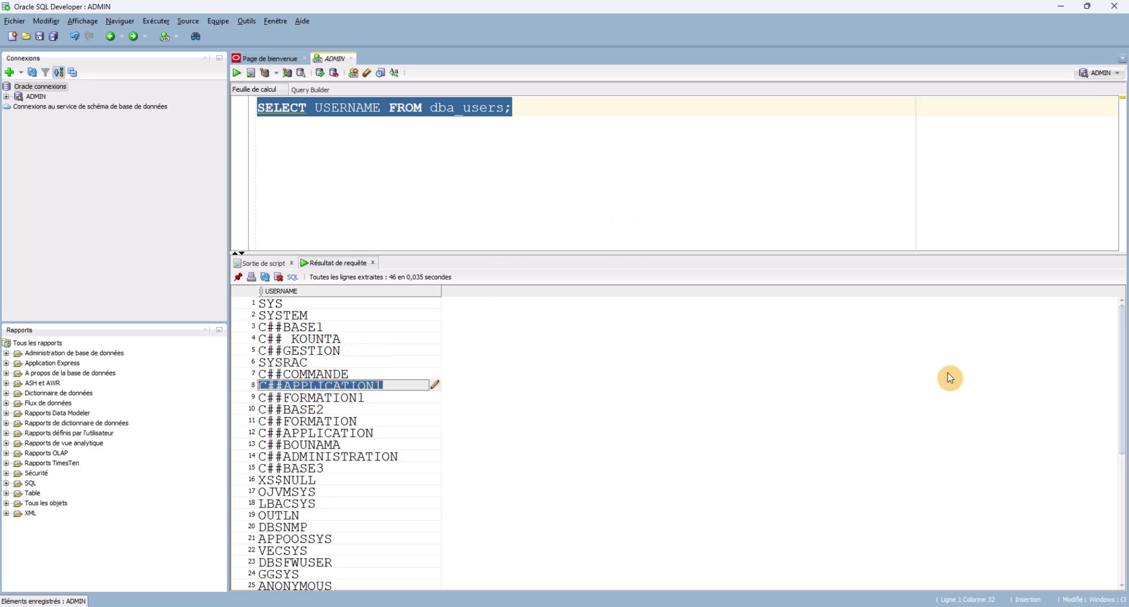
left_click(660, 172)
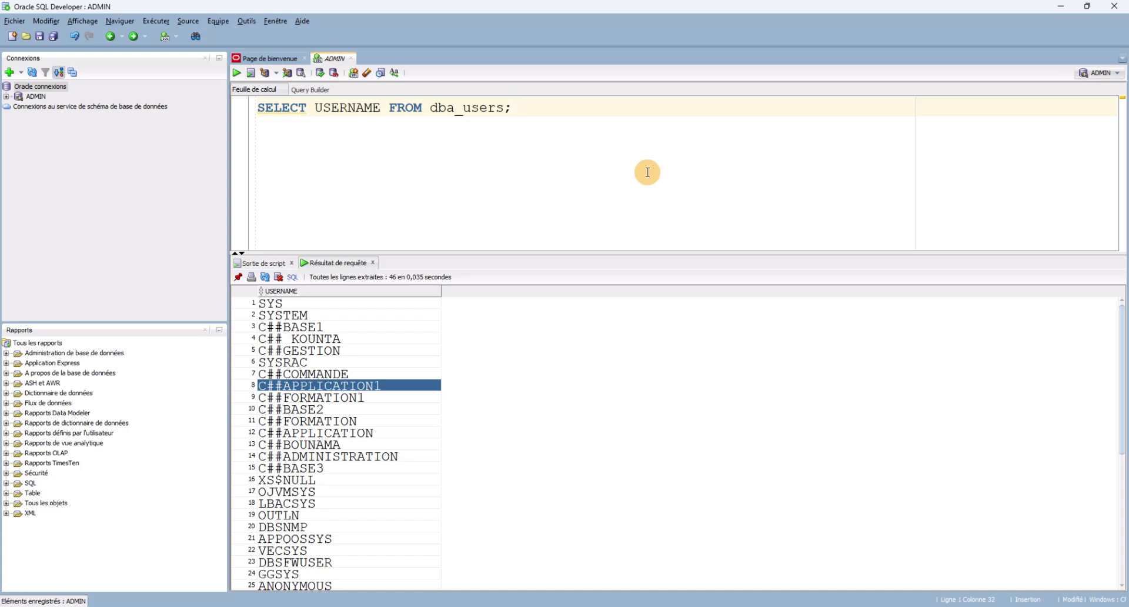
Start a new connection named ADMINTRATION for user C##APPLICATION with its password.
left_click(11, 73)
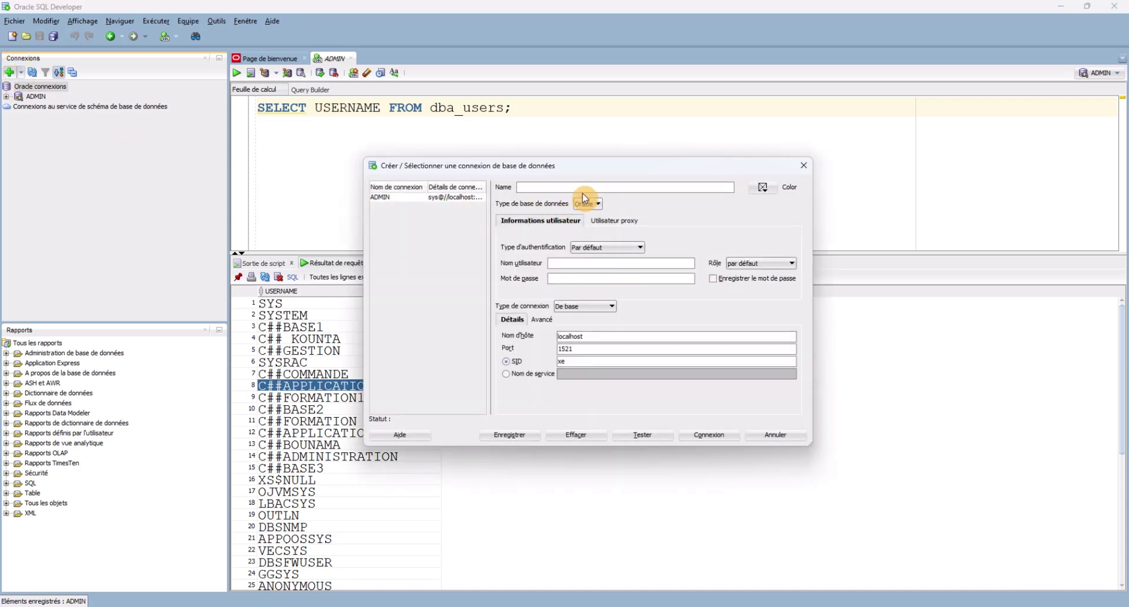
left_click(545, 188)
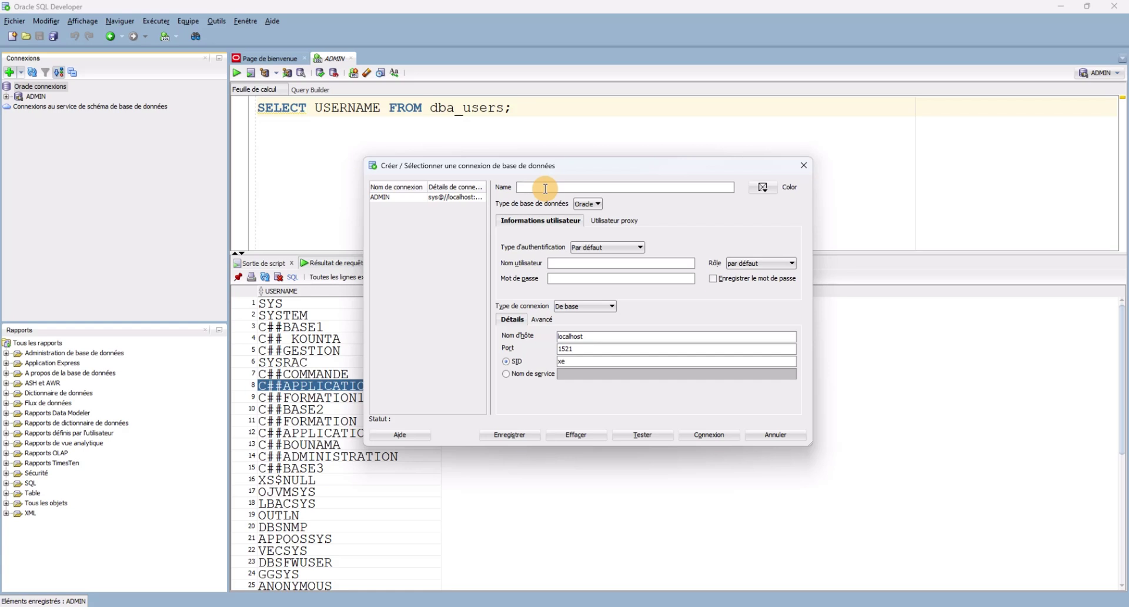
type("ADMINTRATION")
left_click(588, 263)
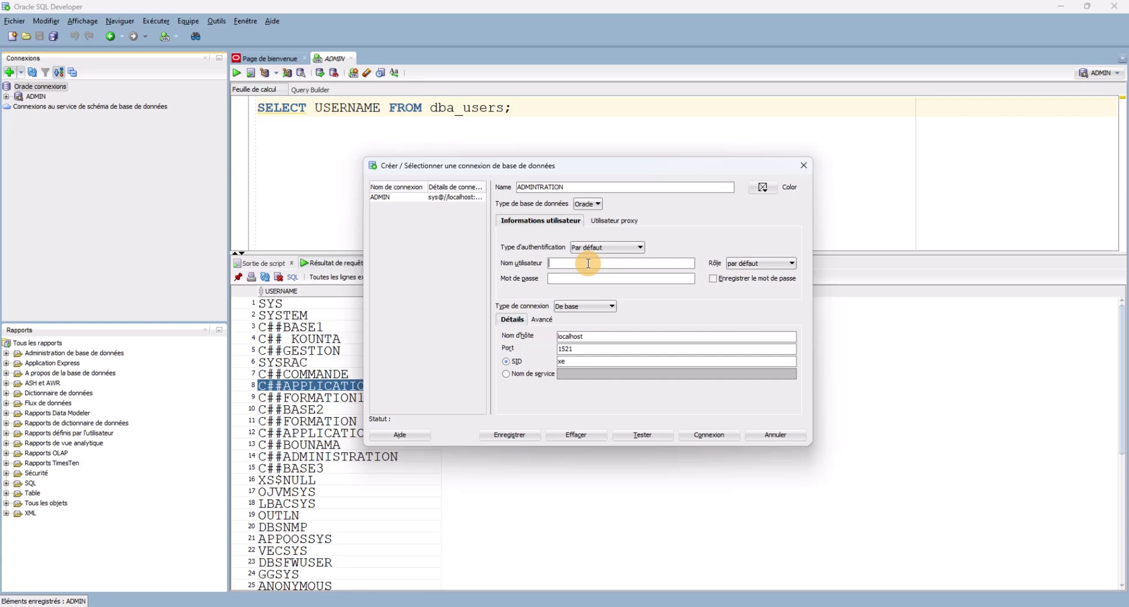
type("C##APPLICATION")
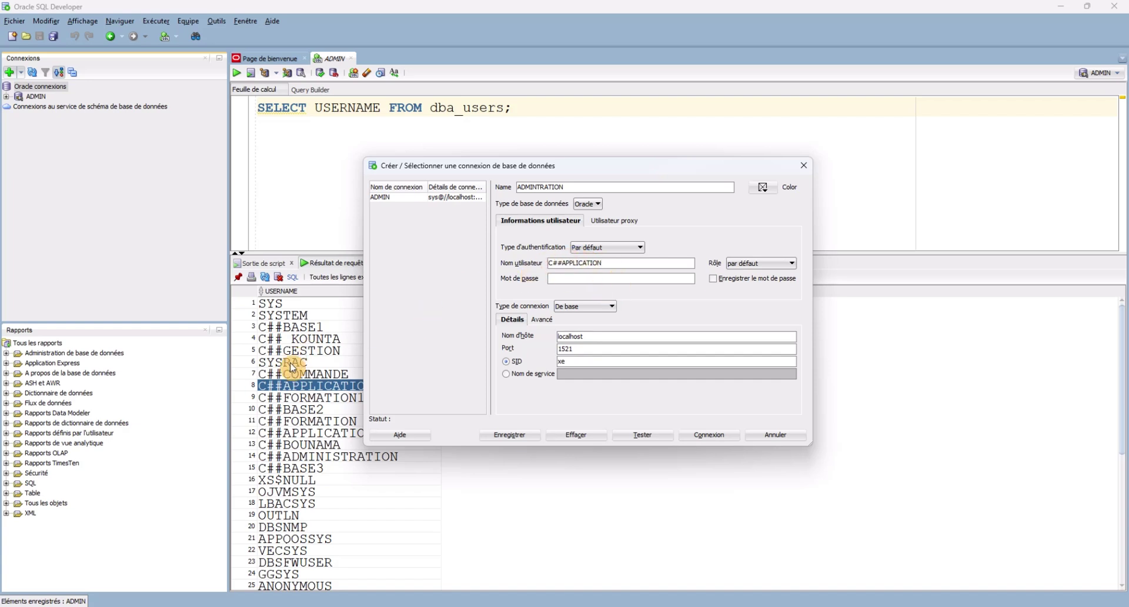
left_click(625, 279)
type("••••••••••••")
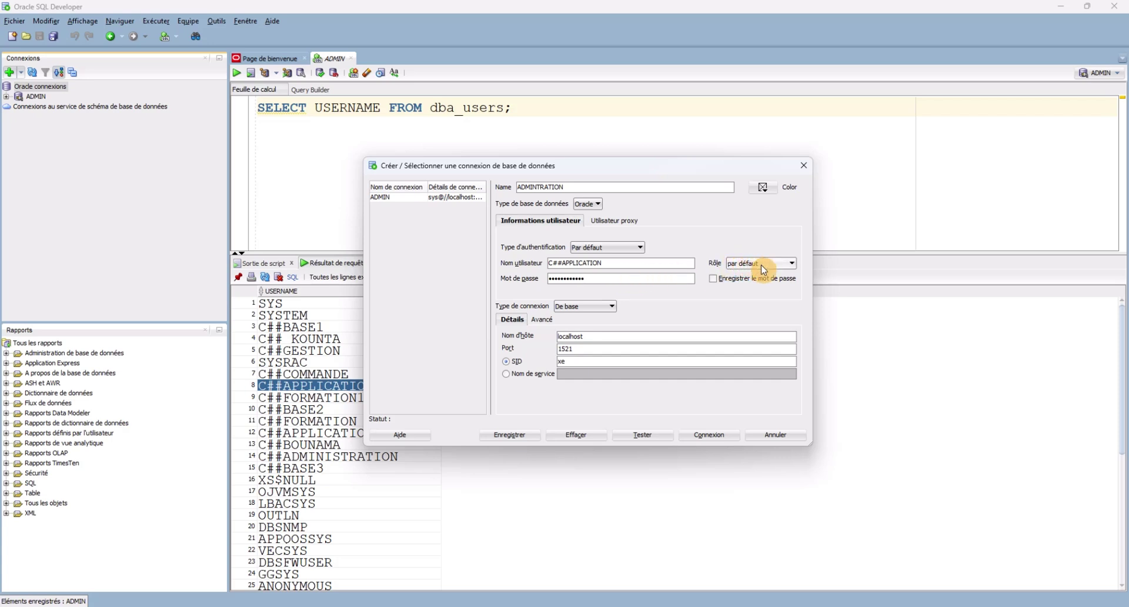
Clear the SID value xe and test the connection, which fails with ORA-01045.
left_click(574, 362)
key("BackSpace")
key("BackSpace")
left_click(639, 435)
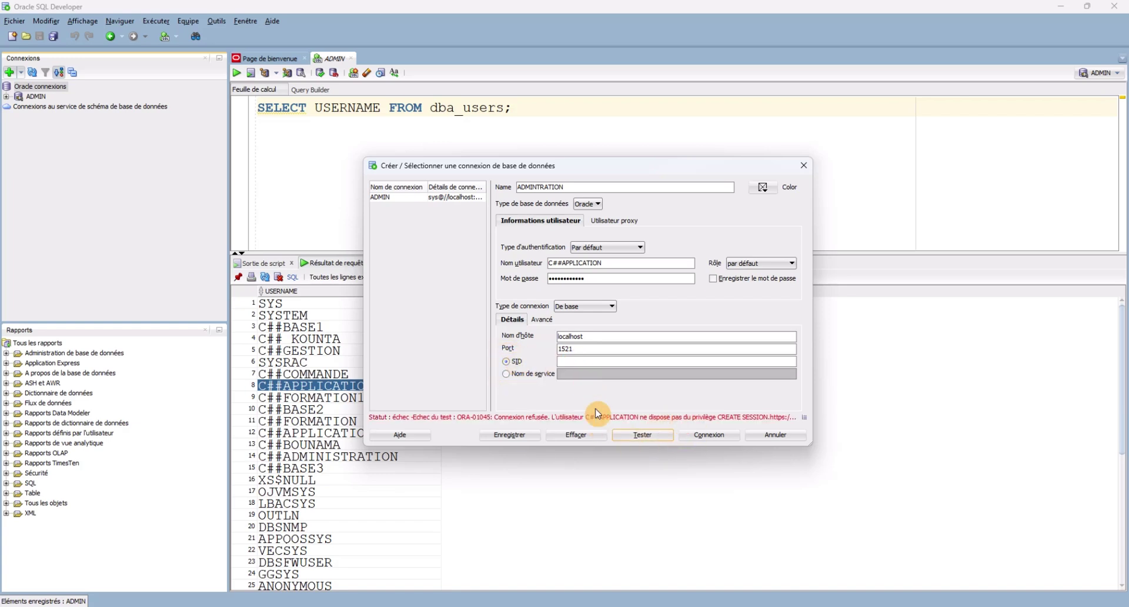
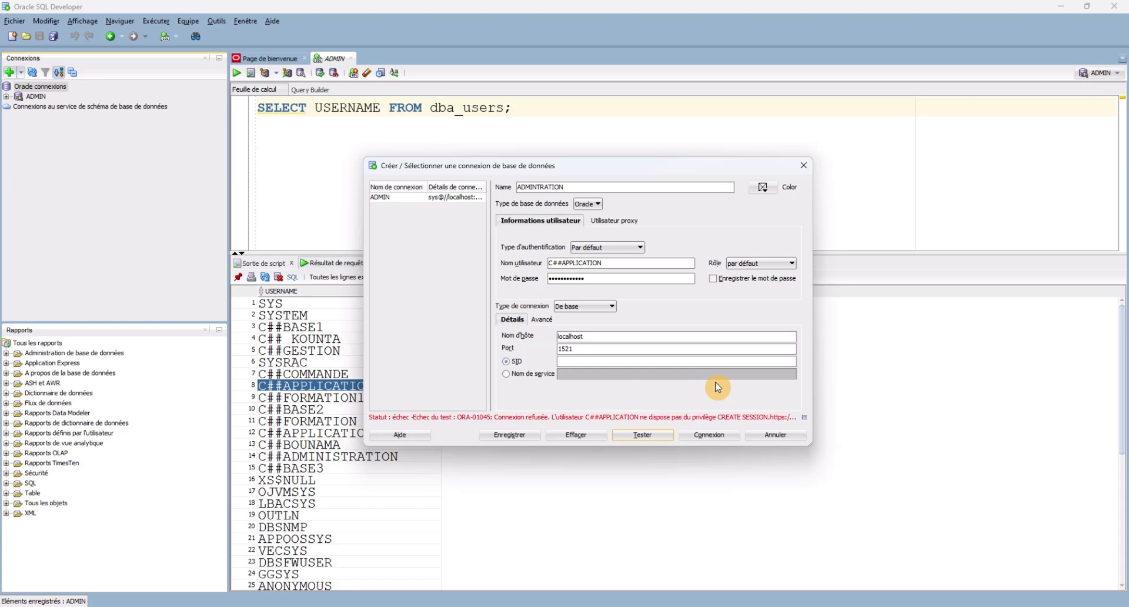
Close the failed connection dialog and return to the worksheet with the user list.
left_click(804, 166)
mouse_move(720, 603)
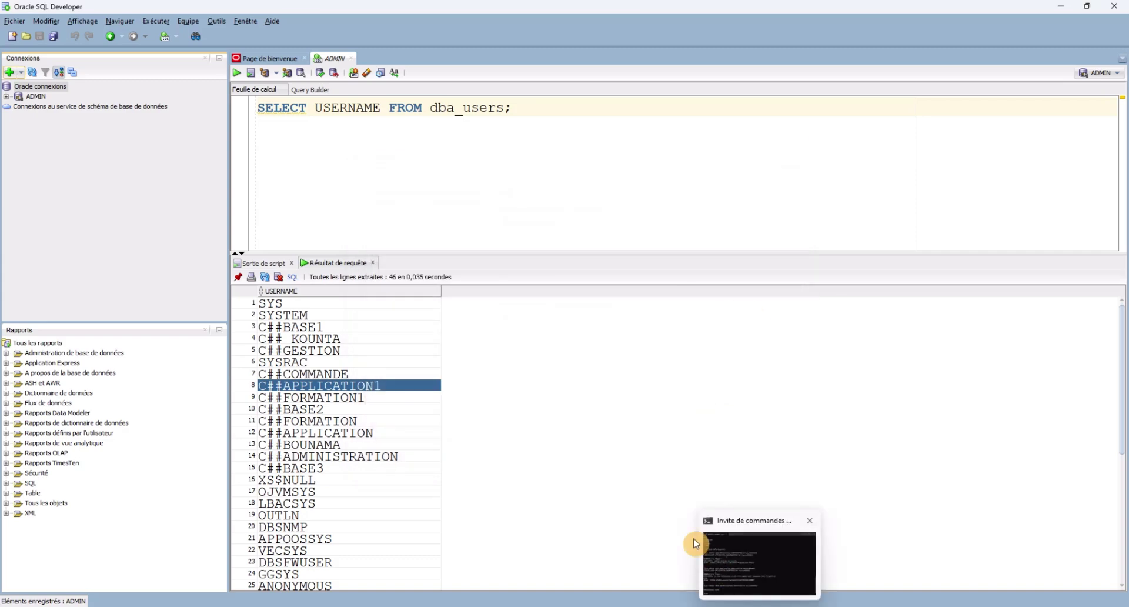
Replace the old SELECT query with the start of a GRANT CREATE statement.
left_click_drag(535, 108, 229, 114)
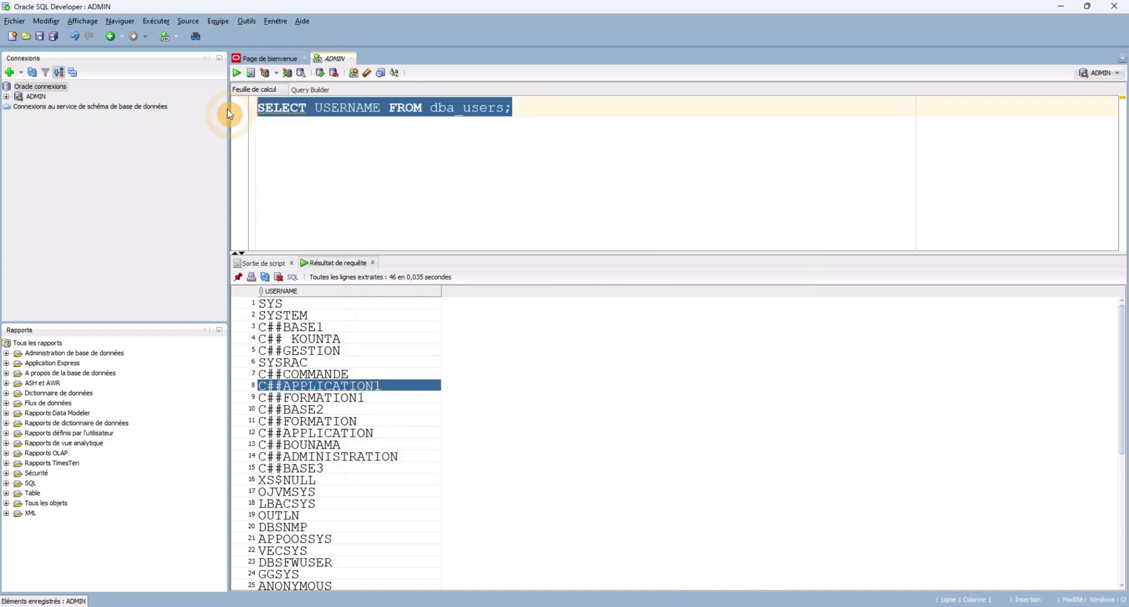
key("Delete")
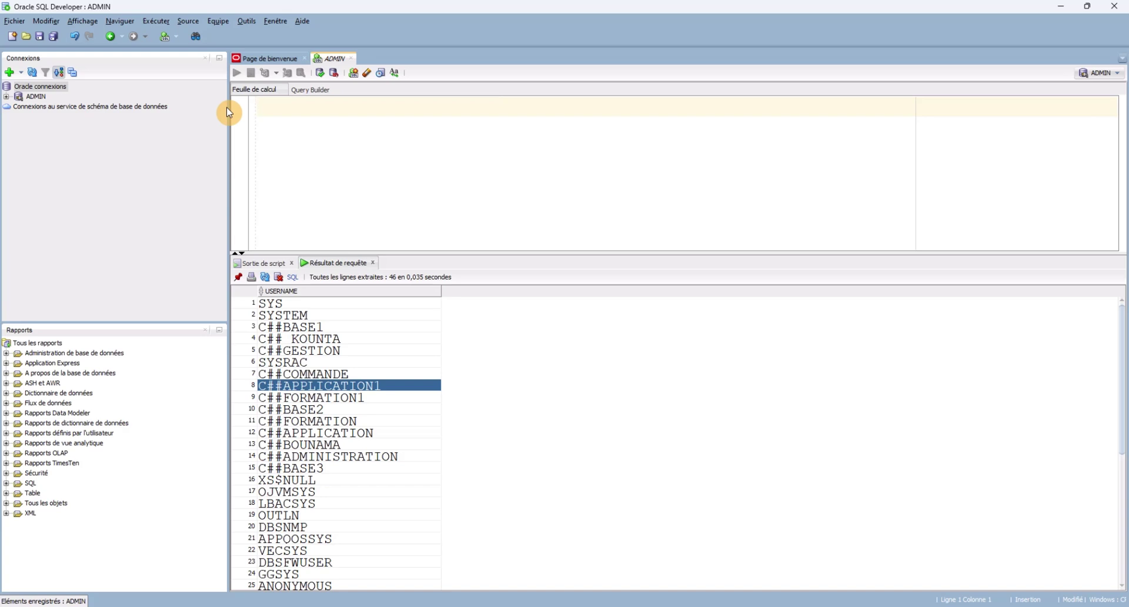
type("CR")
key("BackSpace")
key("BackSpace")
type("GRA")
key("BackSpace")
key("BackSpace")
key("BackSpace")
type("GR")
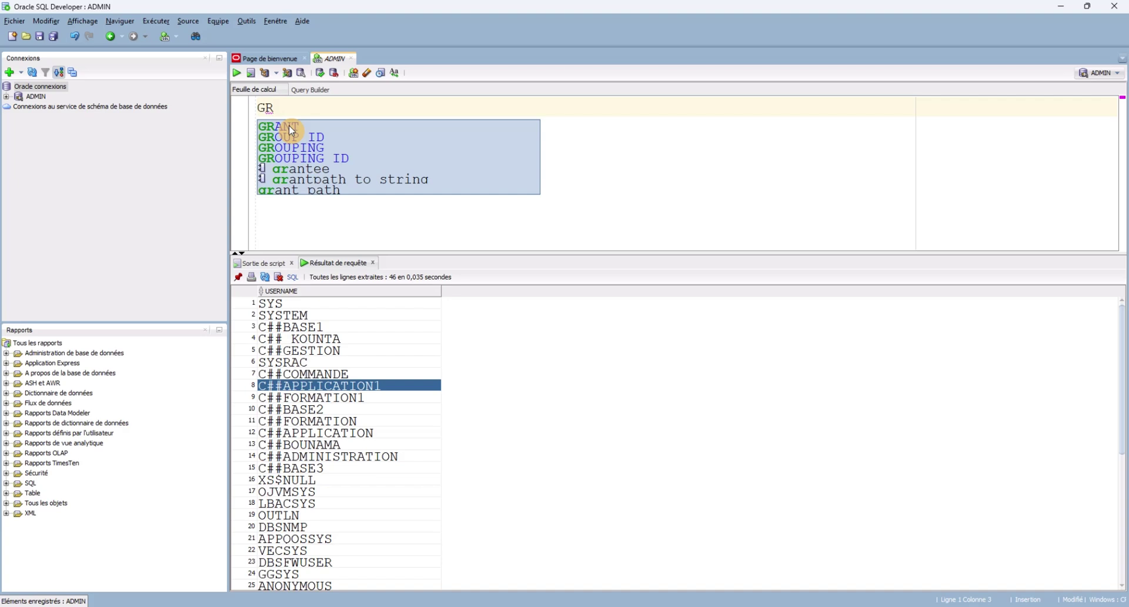
left_click(288, 125)
left_click(288, 125)
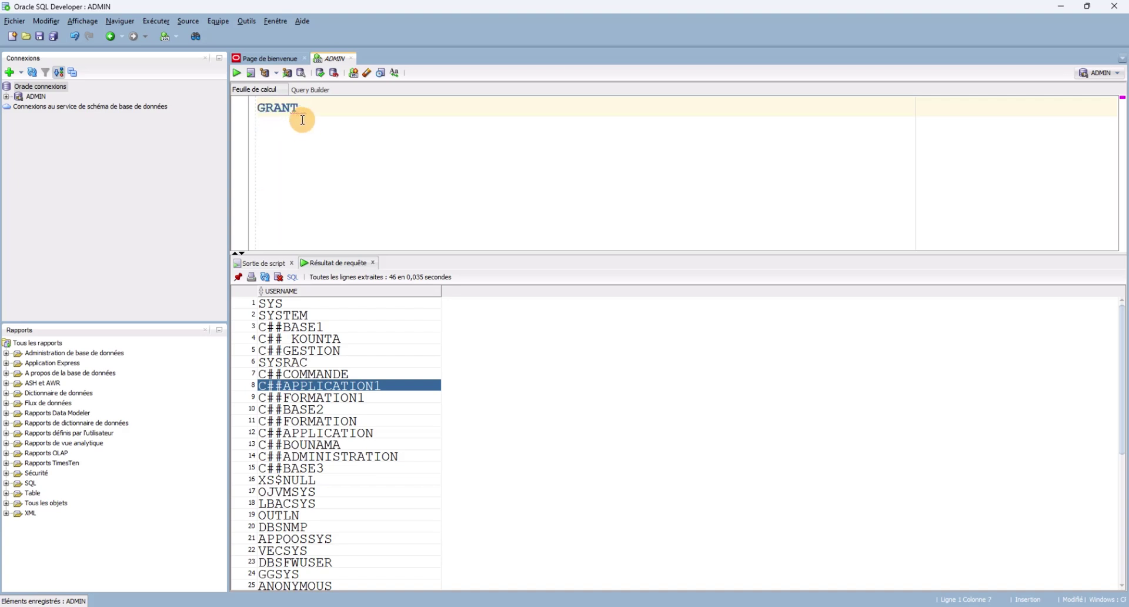
type("CRE")
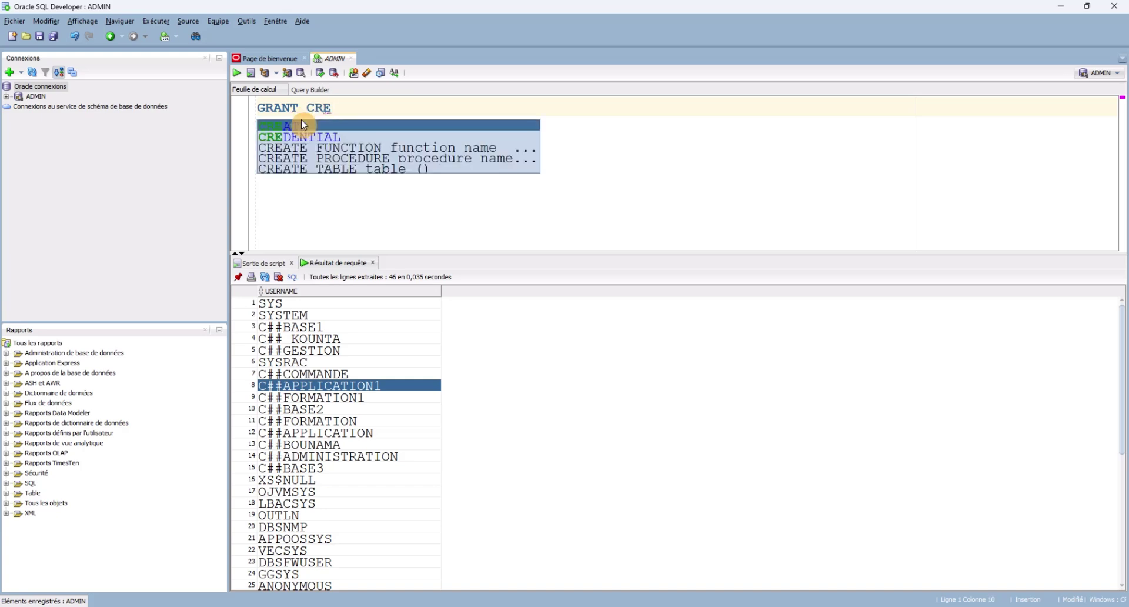
left_click(301, 121)
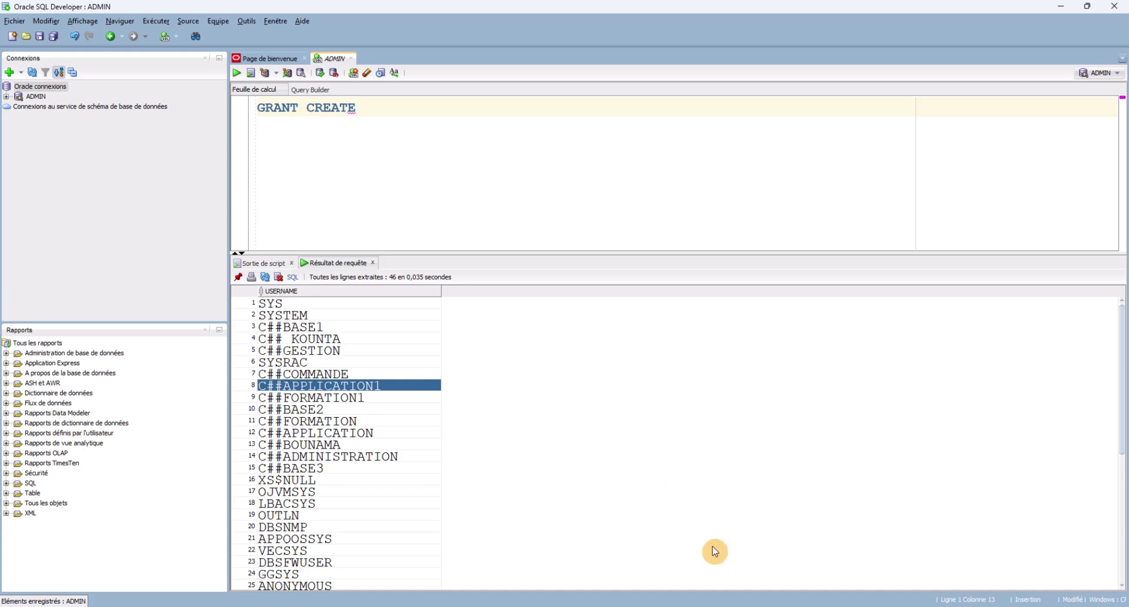
Finish the statement as GRANT CREATE SESSION TO C##APPLICATION; and remove the extra space.
mouse_move(759, 603)
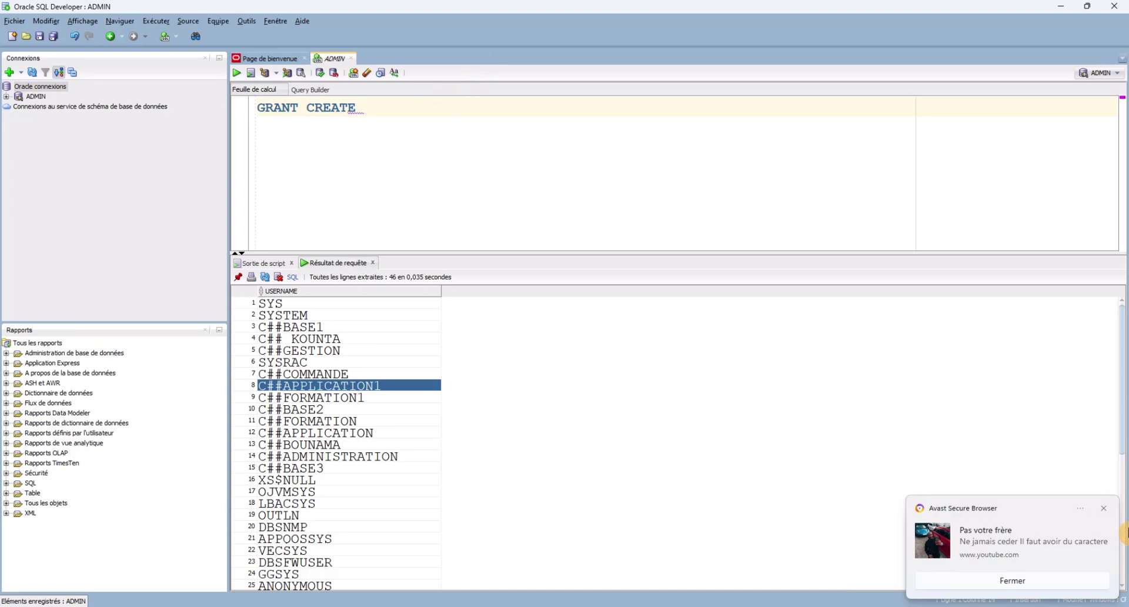
left_click(1105, 511)
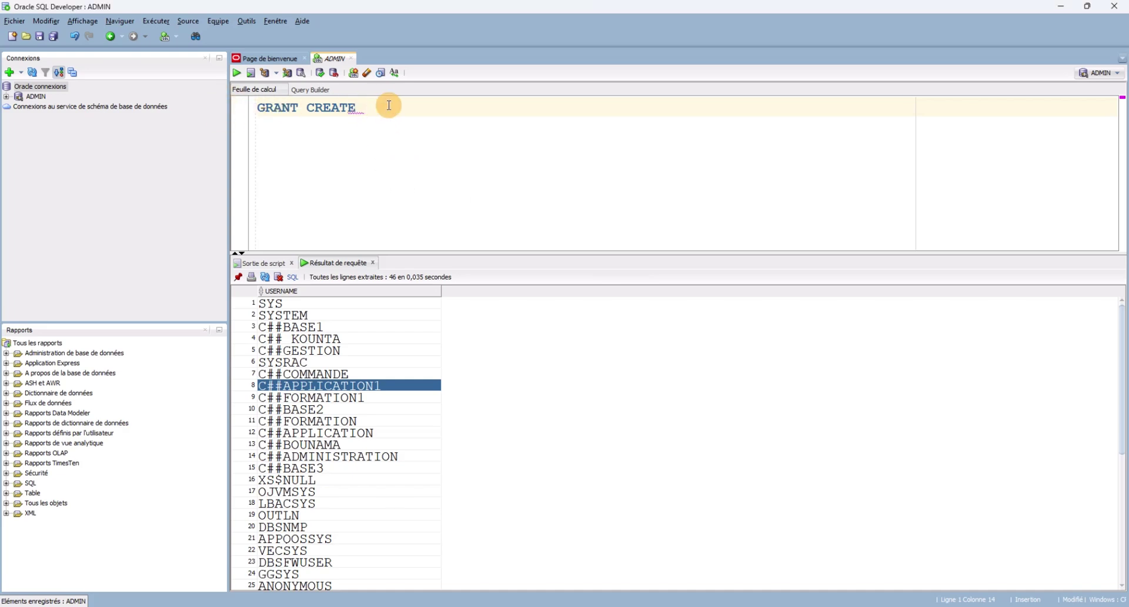
type("SES")
key("BackSpace")
type("S")
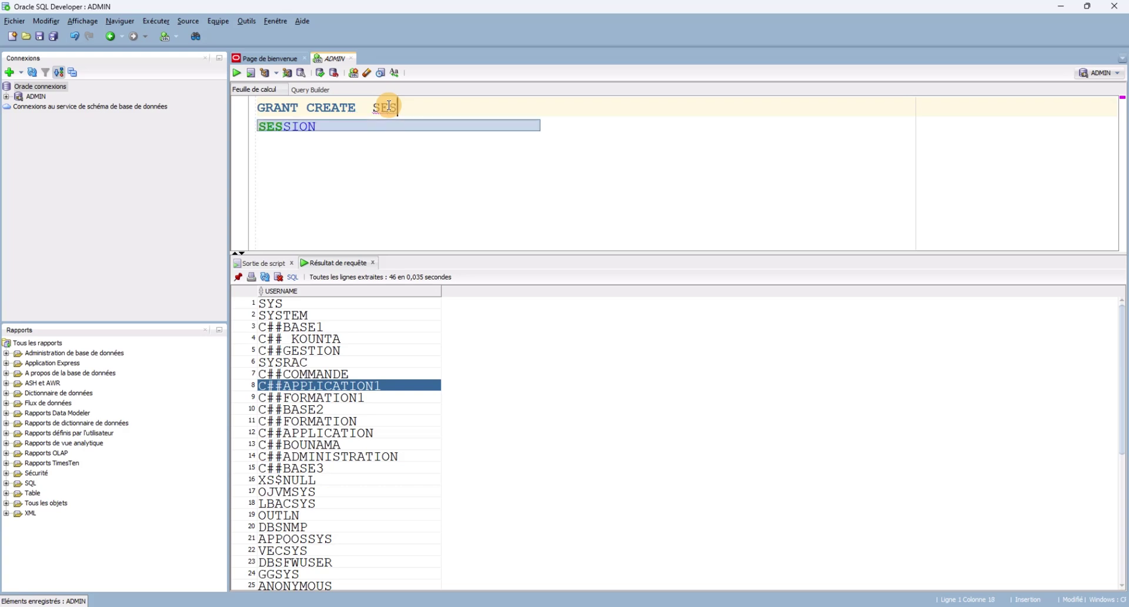
left_click(279, 127)
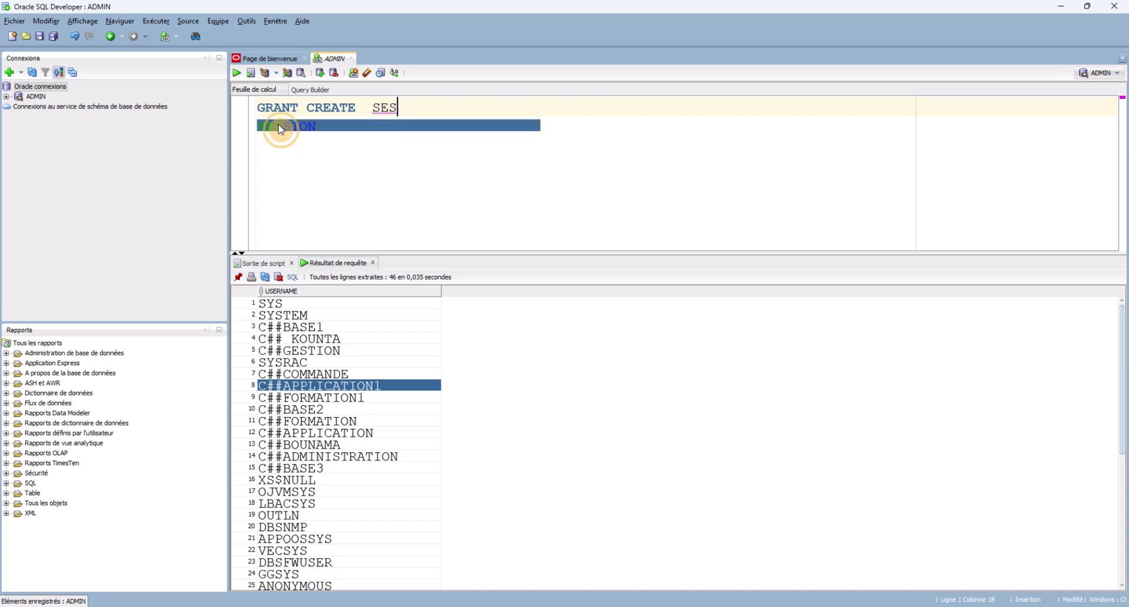
double_click(305, 128)
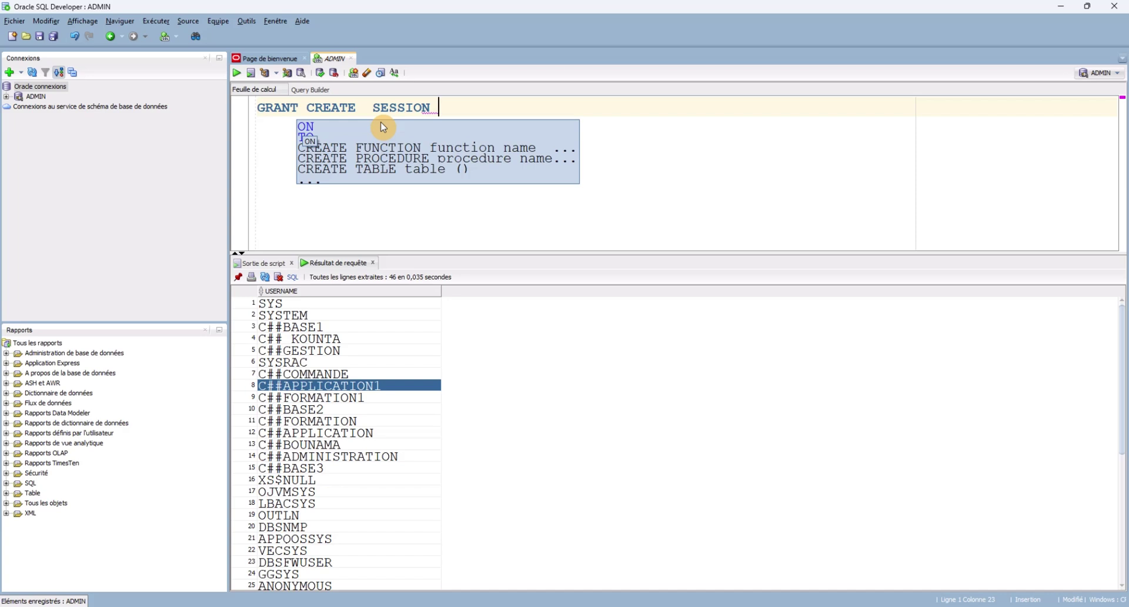
type("TO")
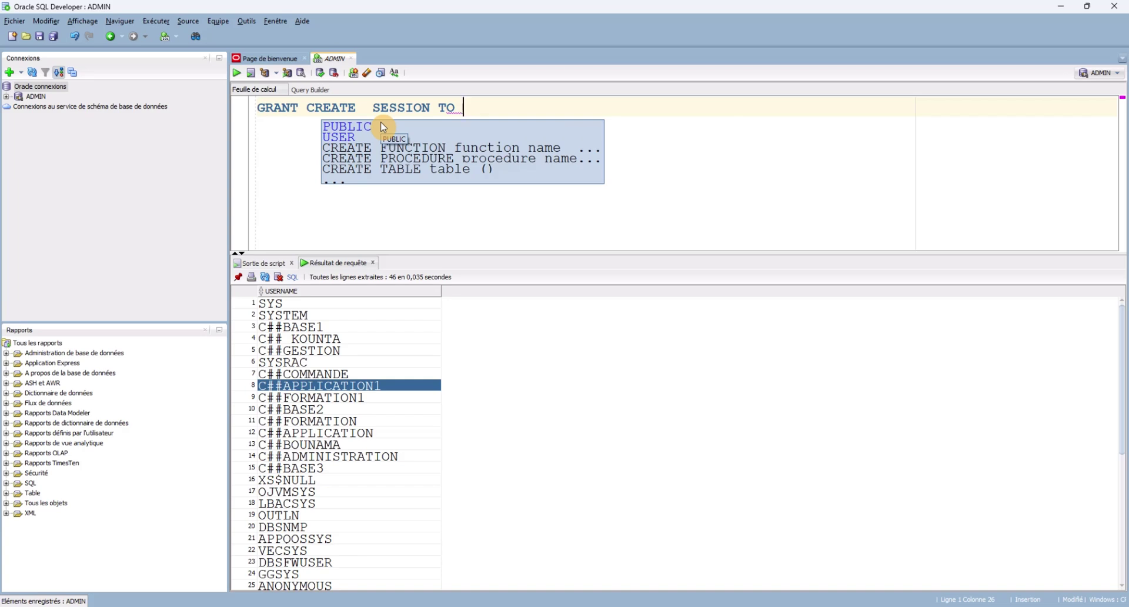
type("C##")
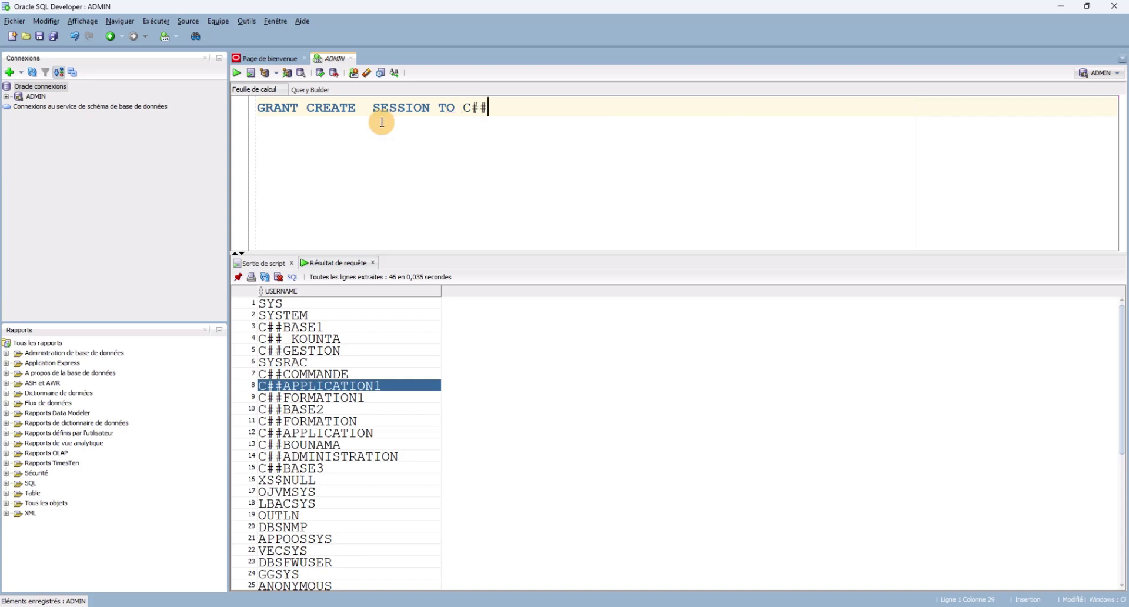
type("APPLICATIO")
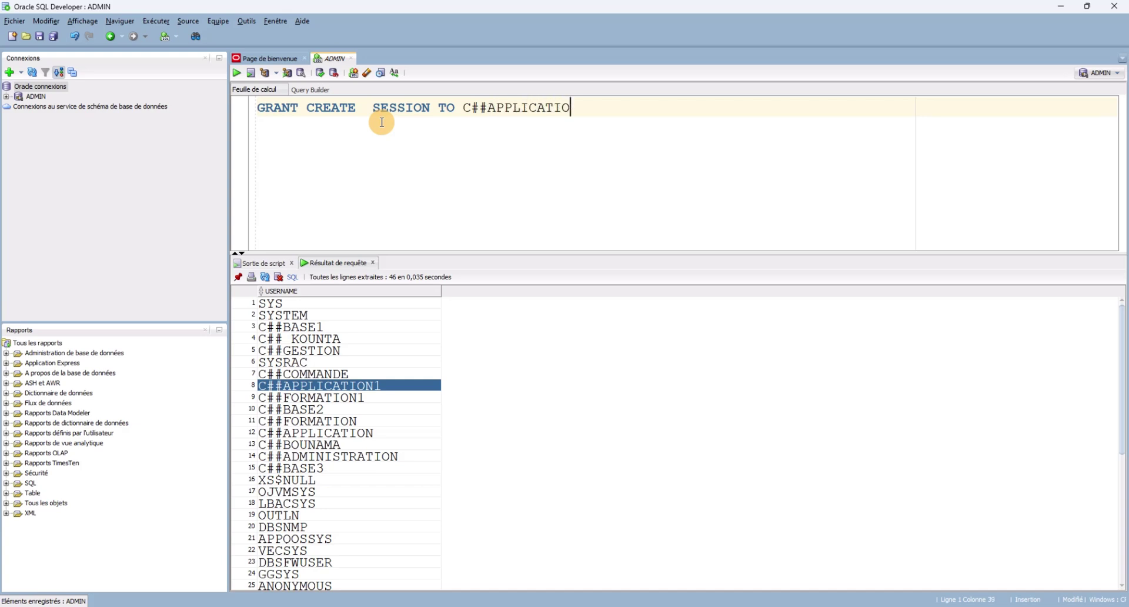
type("N;")
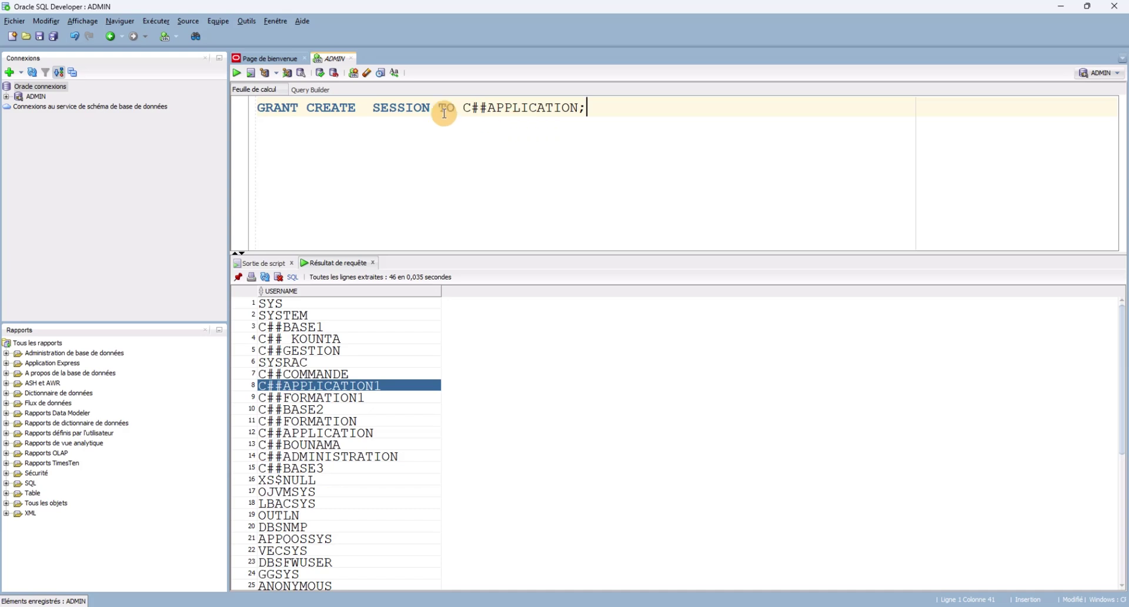
left_click(366, 109)
key("Delete")
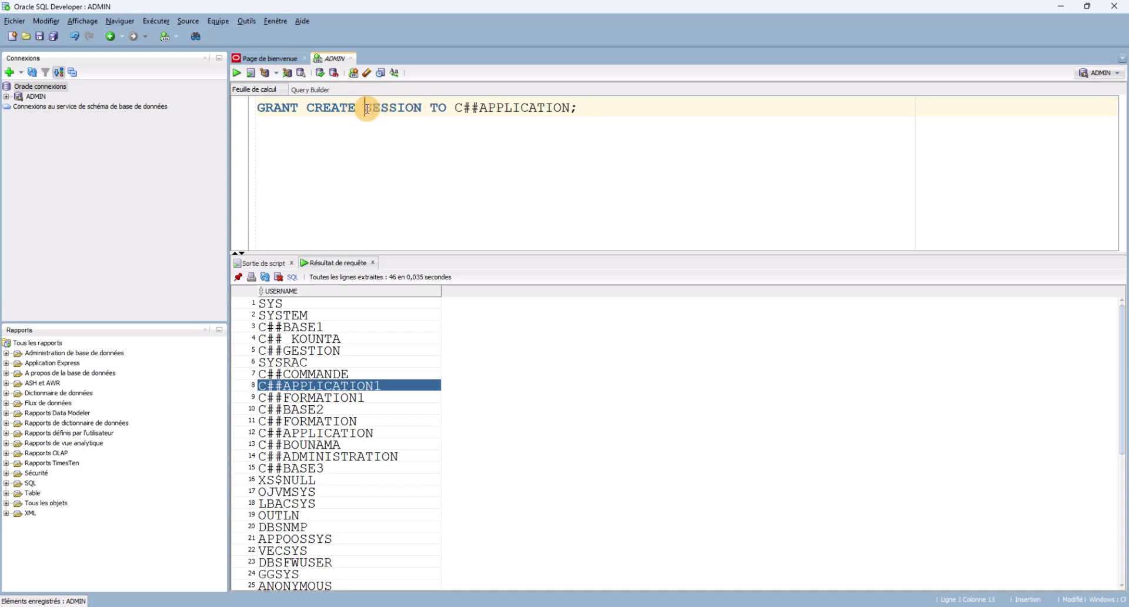
Run the GRANT CREATE SESSION TO C##APPLICATION statement; Script Output reports the Grant succeeded.
left_click_drag(428, 134, 257, 108)
left_click(237, 73)
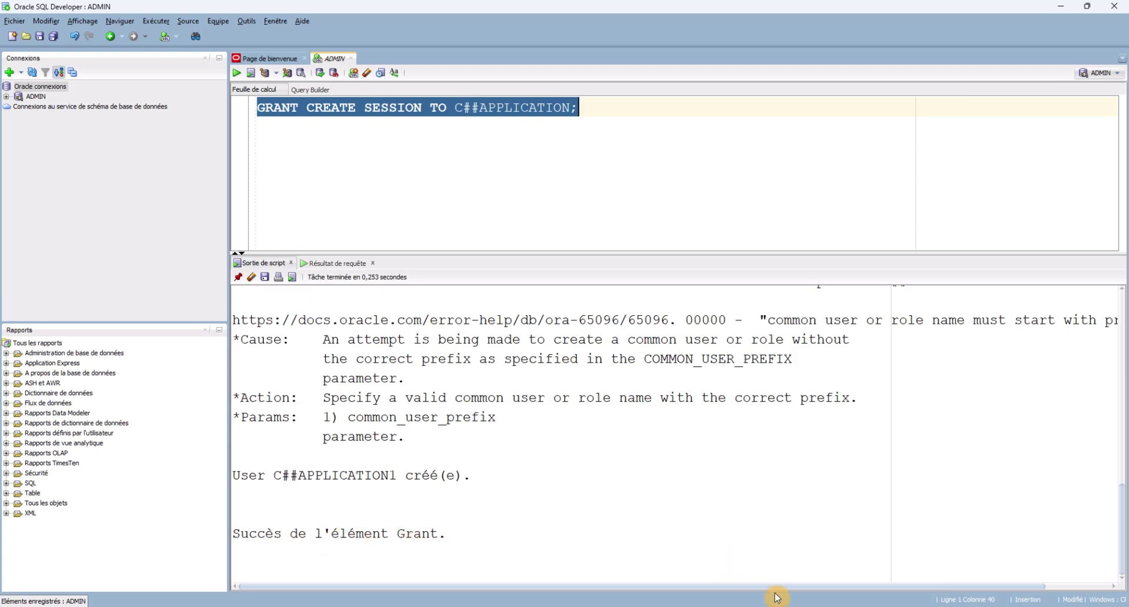
mouse_move(785, 606)
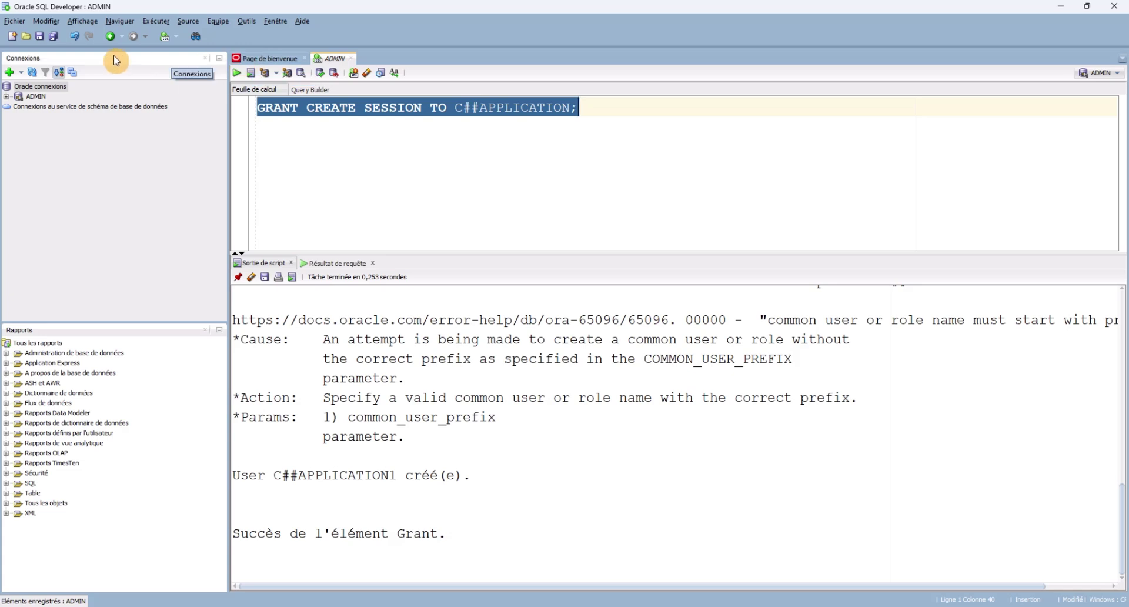
Create connection ADMINISTRATION for C##APPLICATION with its password and empty SID, and test it successfully.
left_click(9, 72)
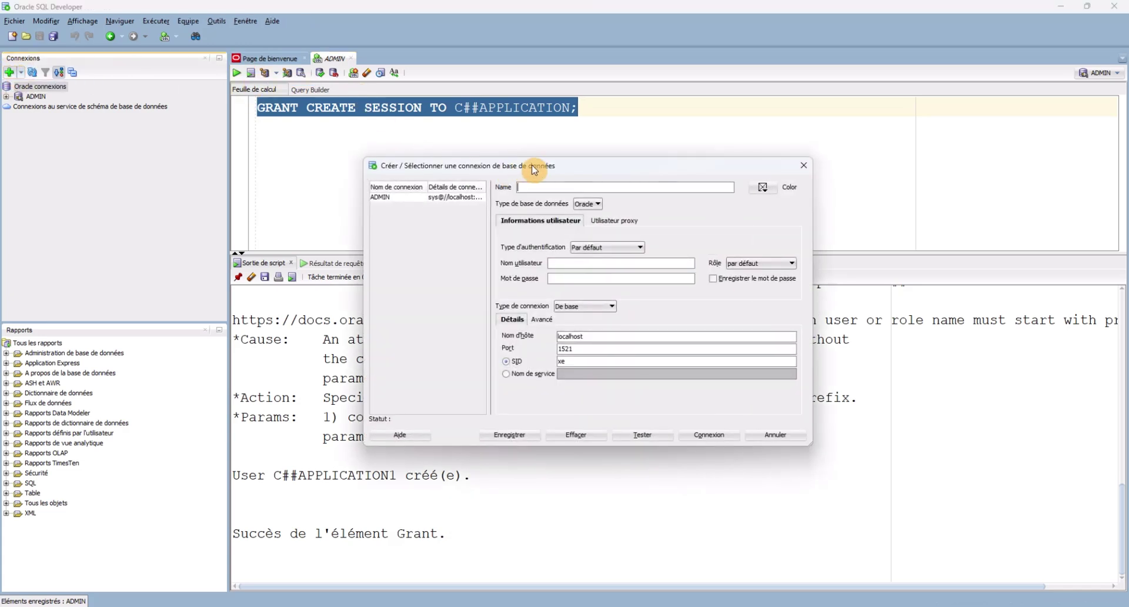
left_click(568, 186)
type("ADMINISTA")
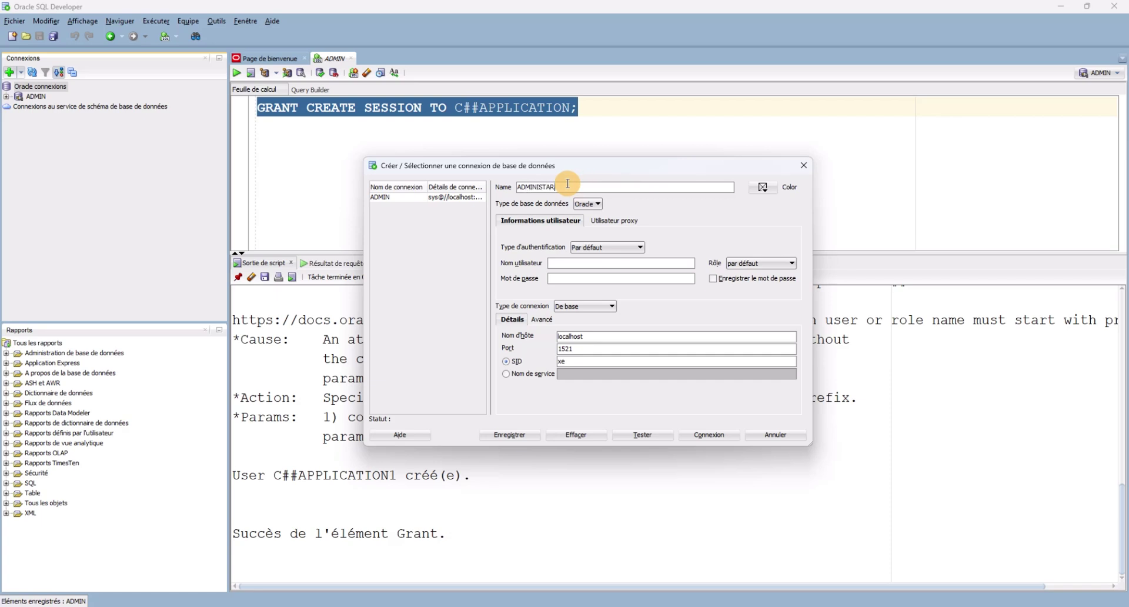
key("BackSpace")
type("RATION")
left_click(587, 267)
type("C##APPLICAT")
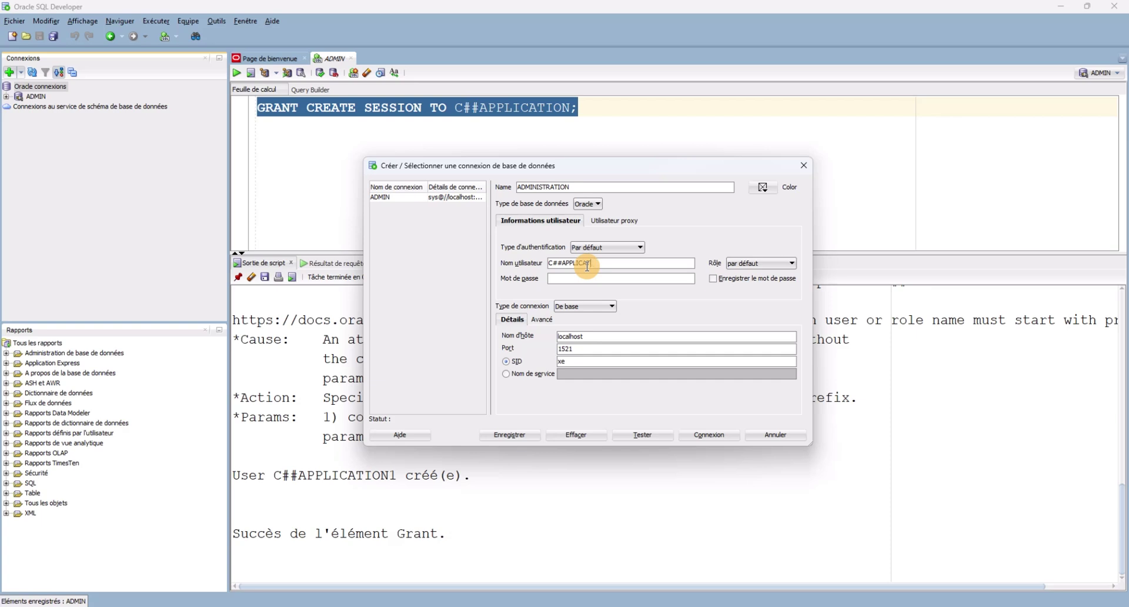
type("ION")
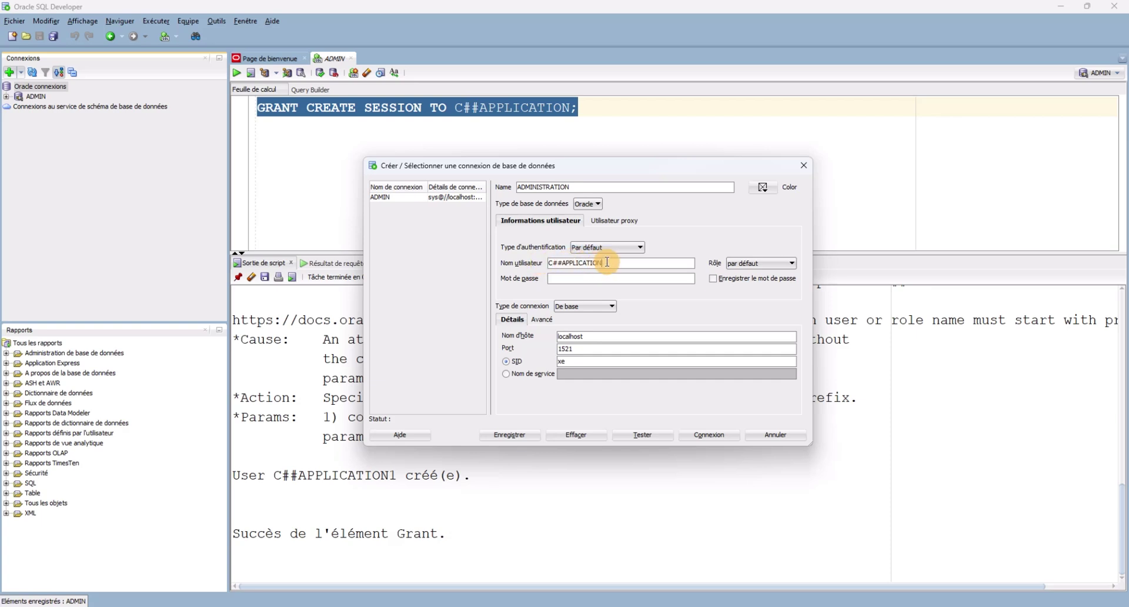
left_click(585, 280)
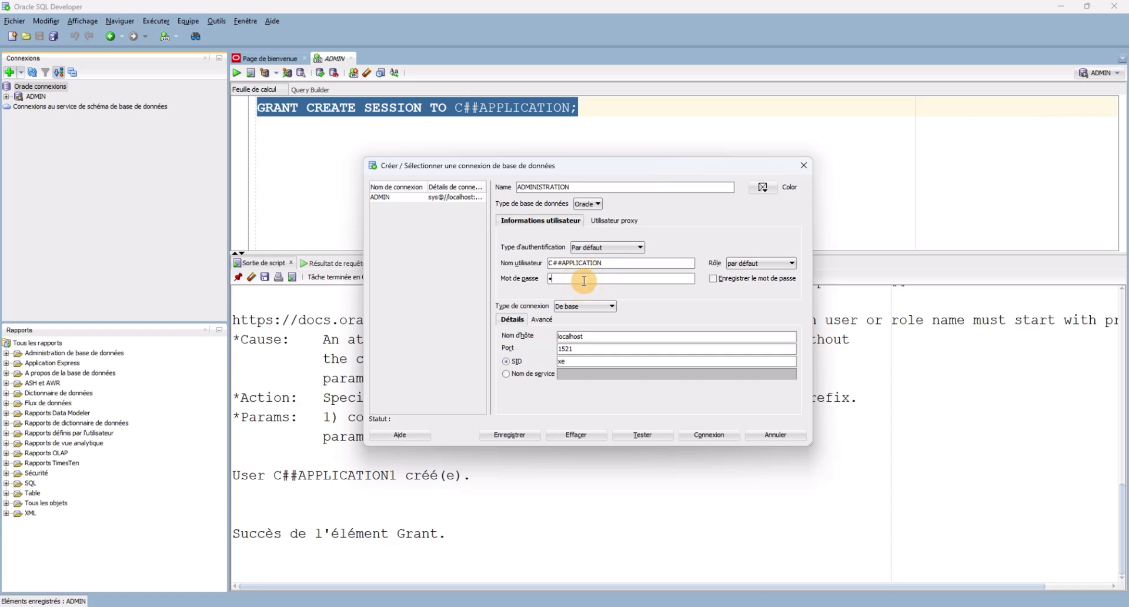
left_click(572, 362)
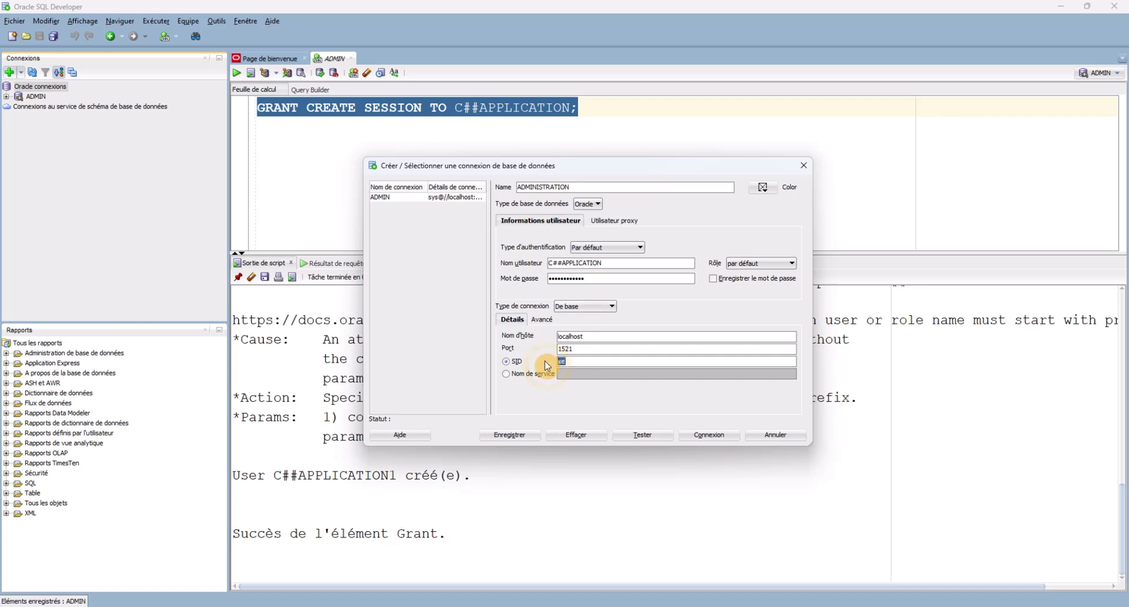
key("BackSpace")
key("BackSpace")
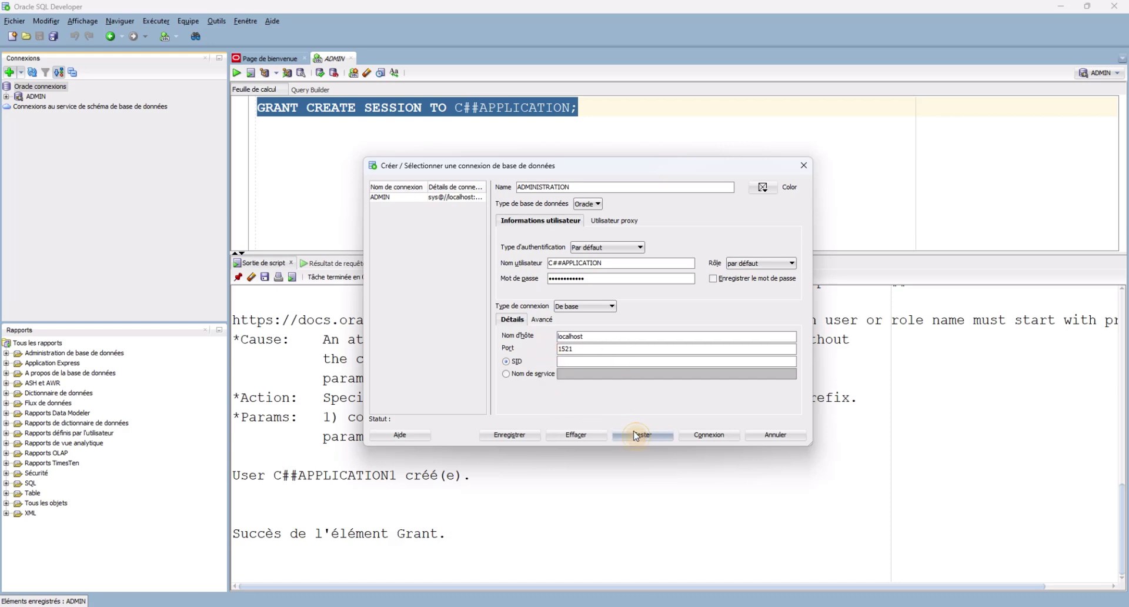
left_click(636, 435)
Open the ADMINISTRATION connection and expand its object folders.
left_click(702, 438)
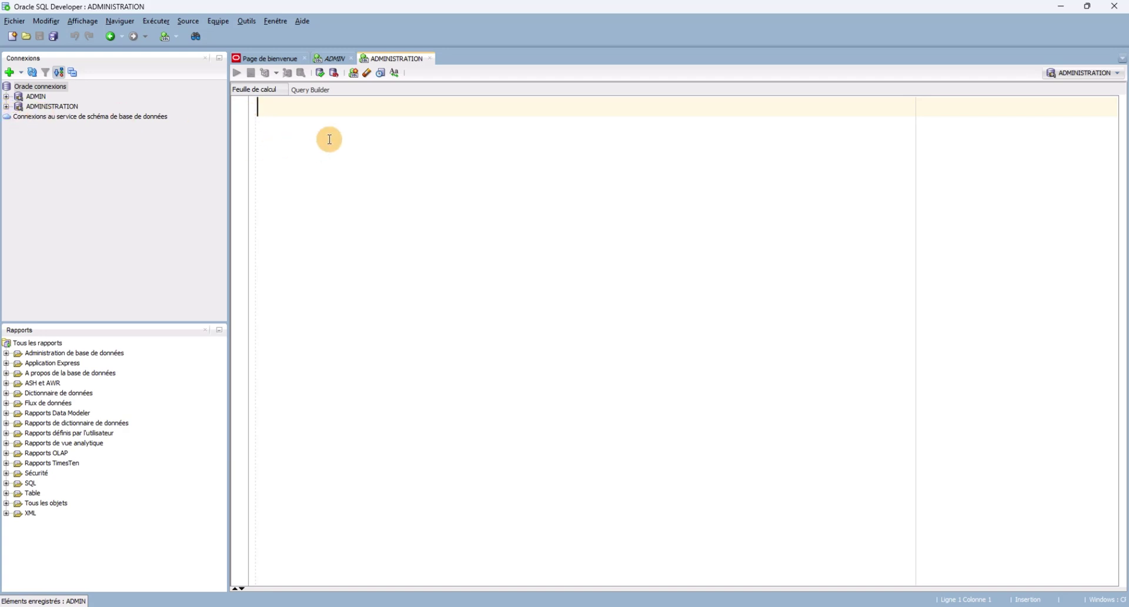
left_click(6, 106)
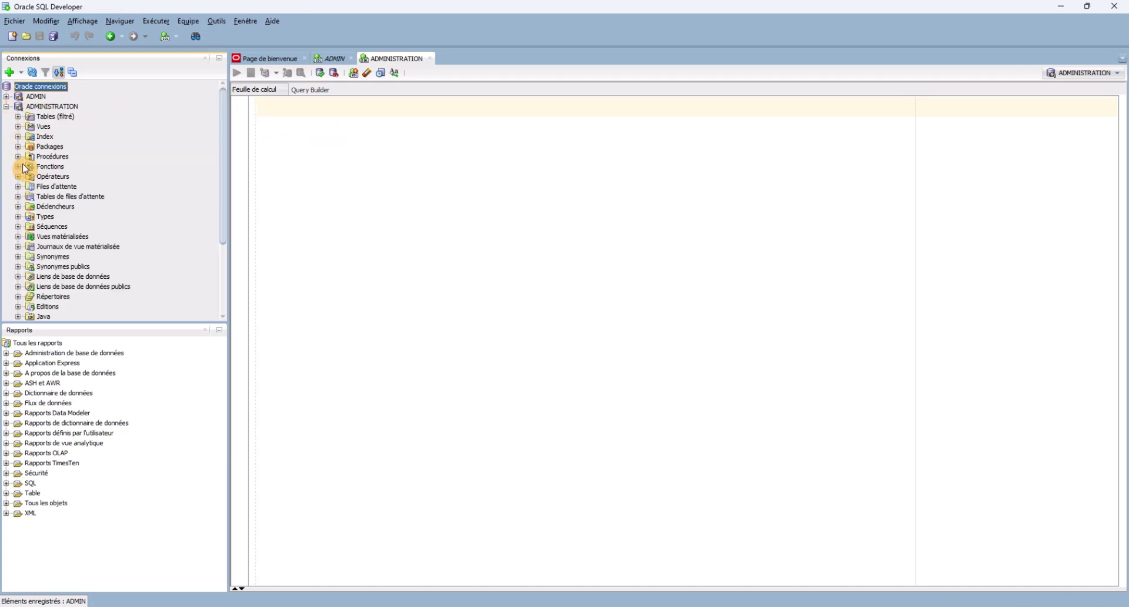
left_click(18, 107)
Browse ADMIN's Tables (filtré) folder, then collapse both ADMIN and ADMINISTRATION.
left_click(6, 97)
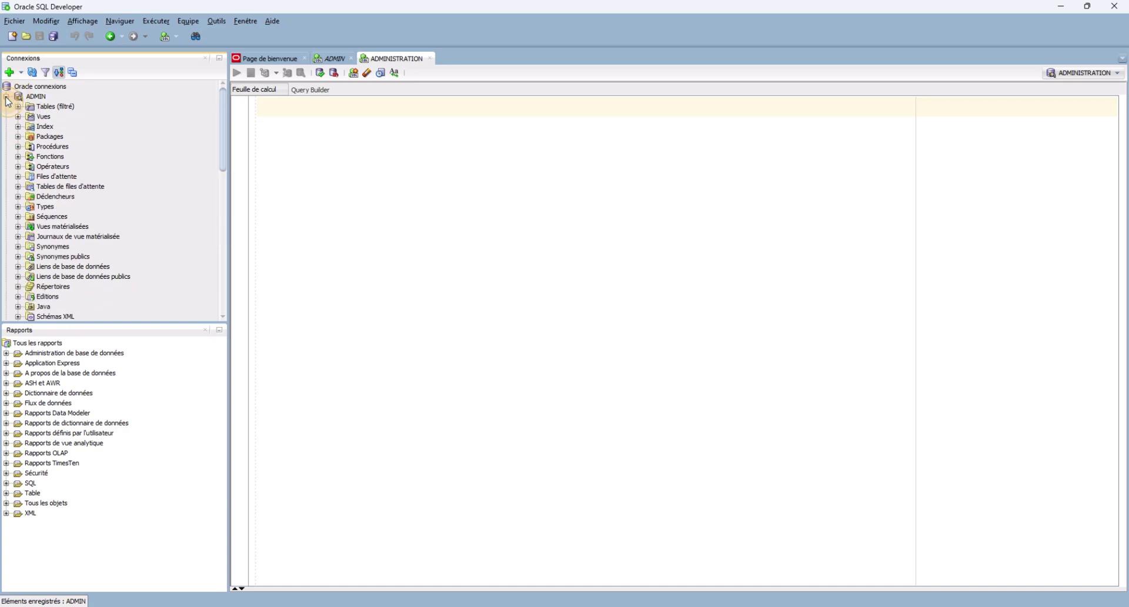
left_click(17, 107)
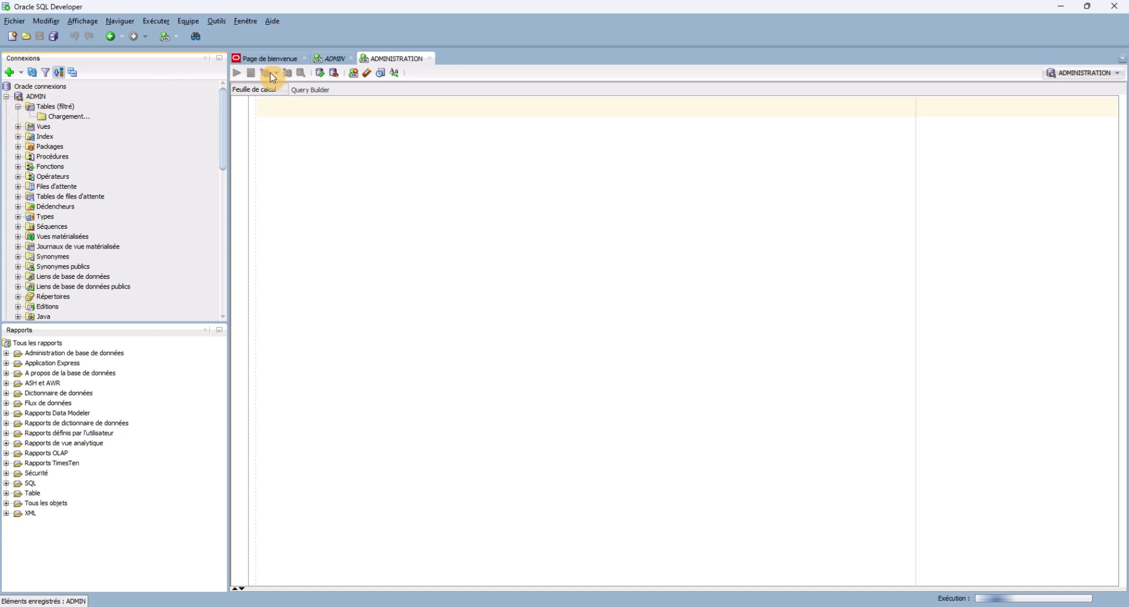
left_click(16, 109)
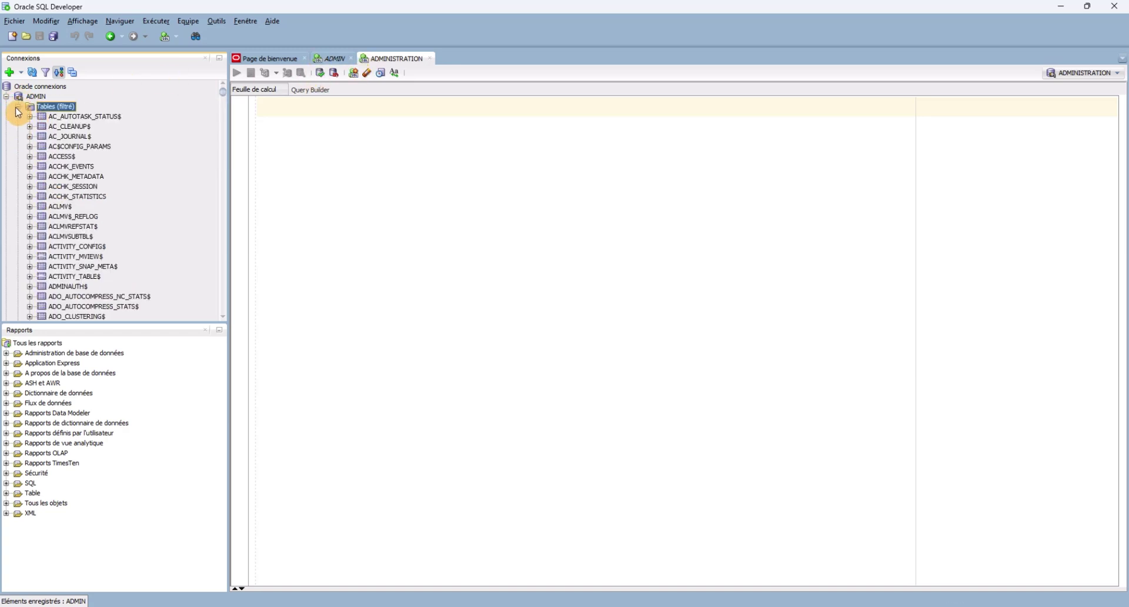
left_click(18, 107)
left_click(7, 97)
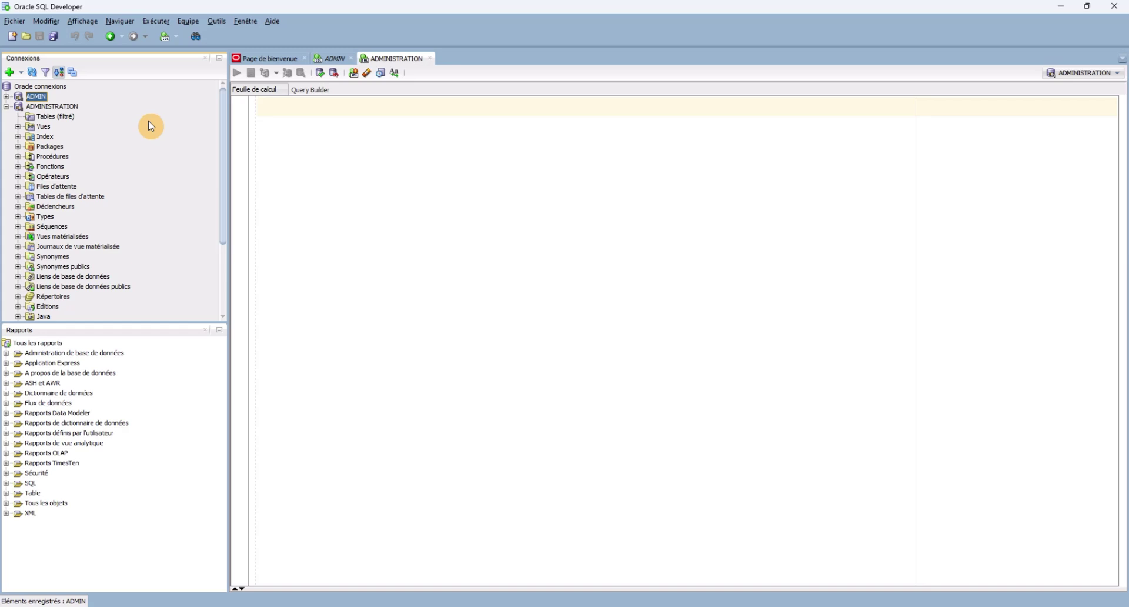
left_click(6, 106)
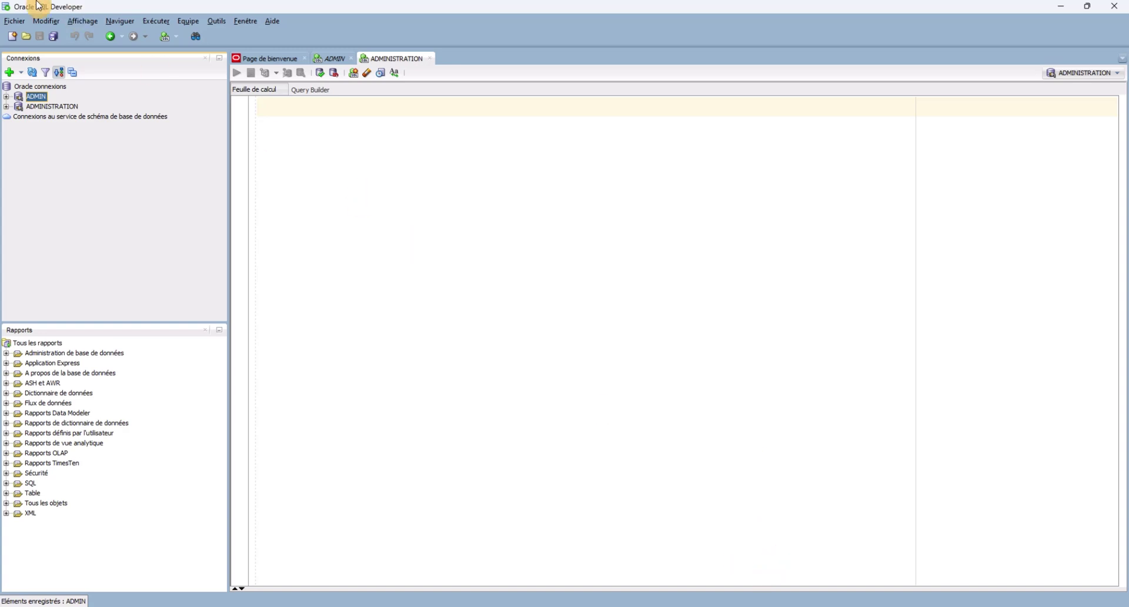
Create connection ADMINISTRAT1 for C##APPLICATION1 with its password and empty SID; the test fails with ORA-01045.
left_click(10, 73)
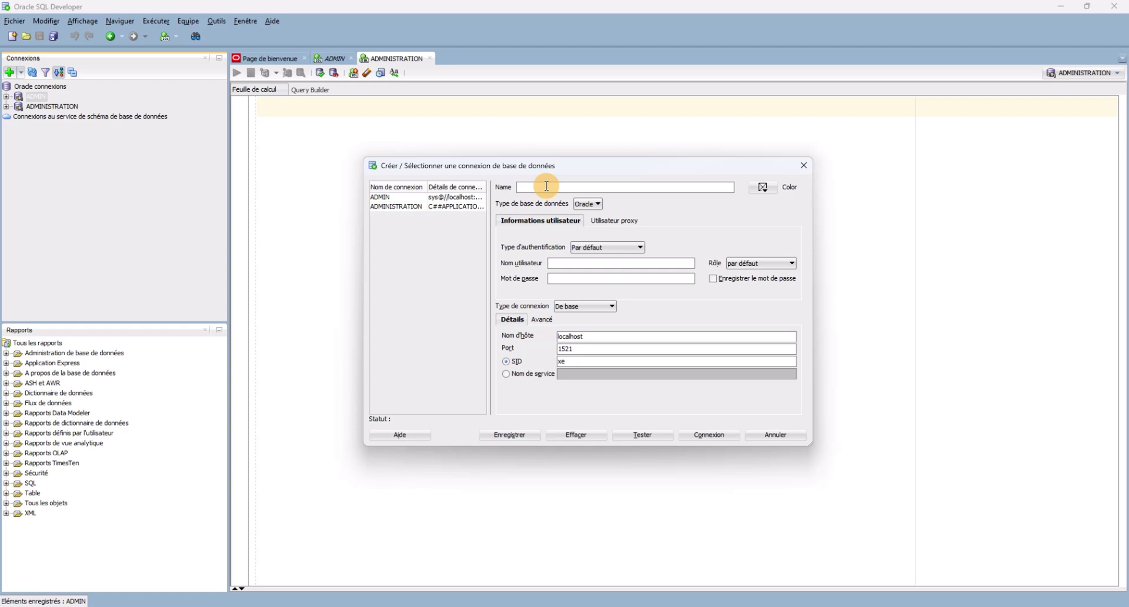
type("ADMINISTRAT1")
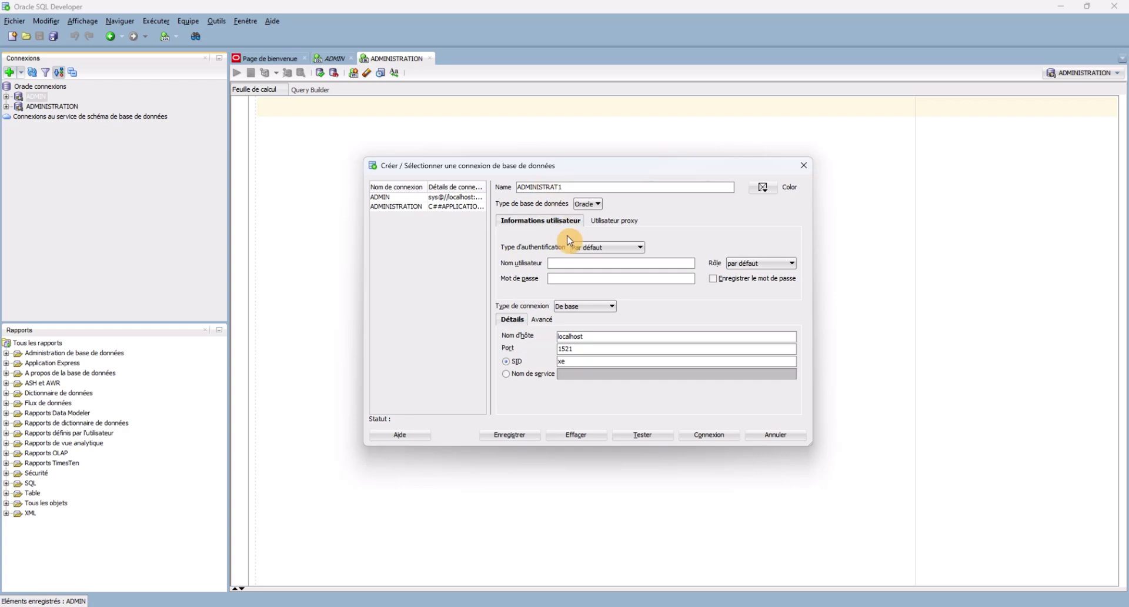
left_click(573, 264)
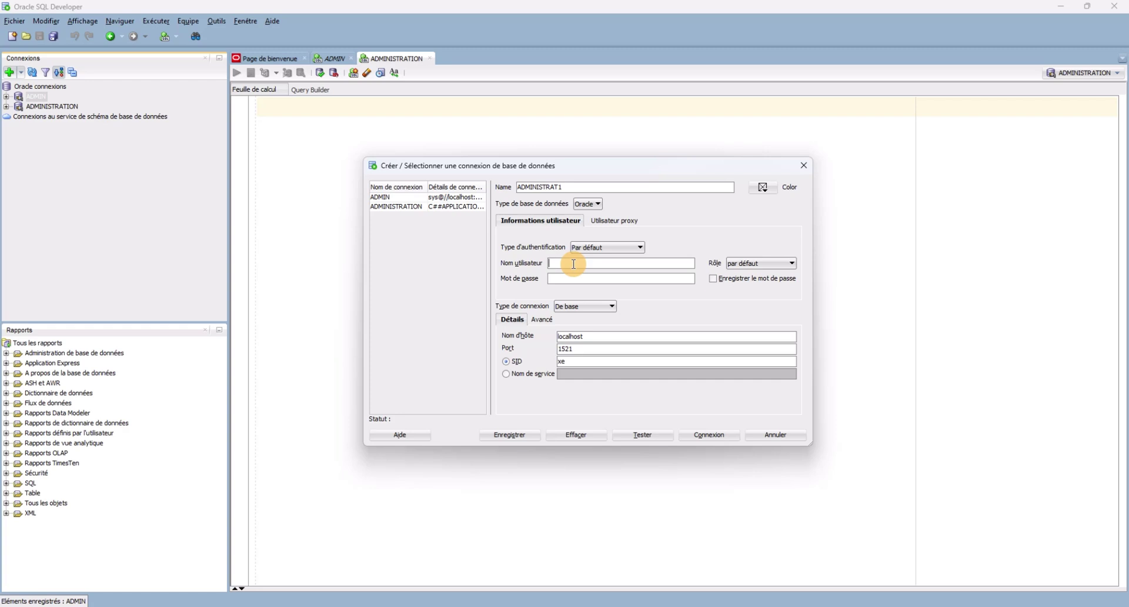
type("C##APPLICATION1")
left_click(614, 279)
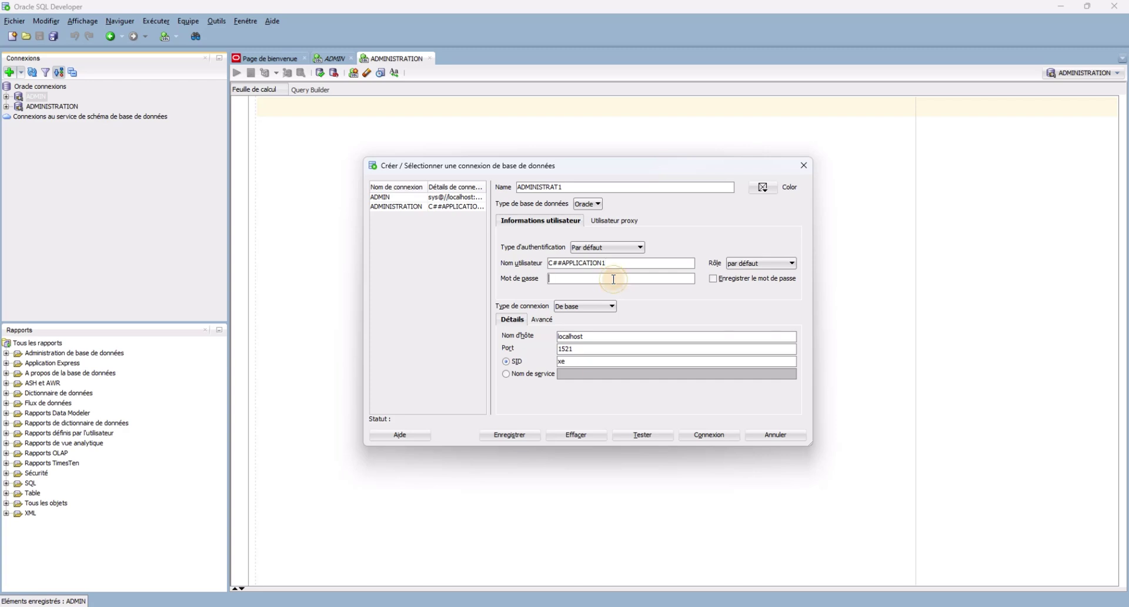
left_click(578, 361)
key("BackSpace")
key("BackSpace")
left_click(657, 437)
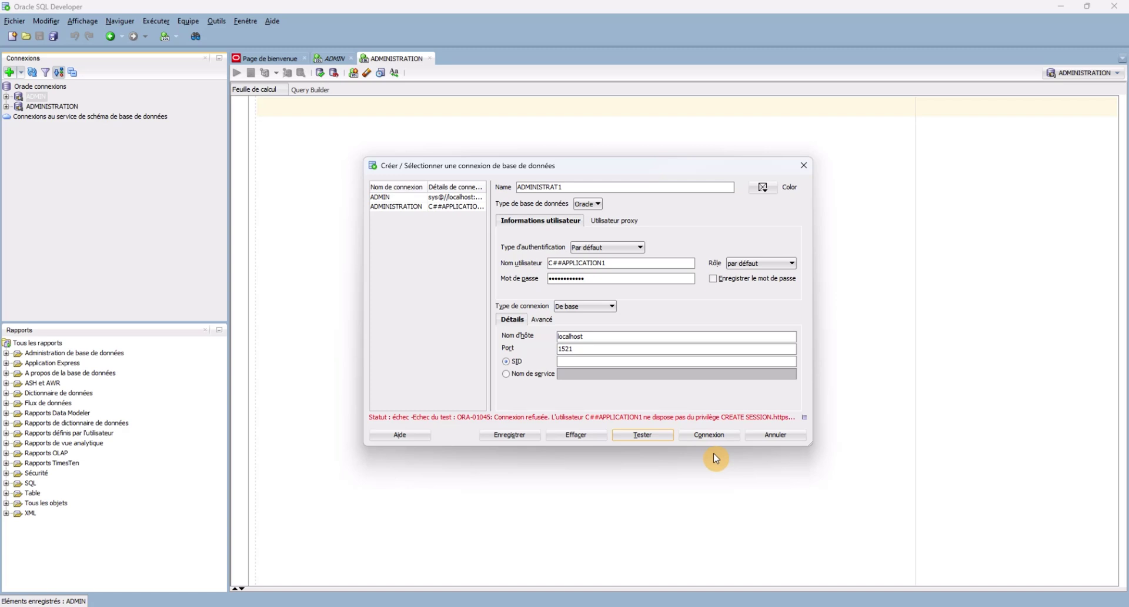
In SQL*Plus, run GRANT CREATE SESSION TO C##APPLICATION1; then return to the connection dialog.
mouse_move(758, 605)
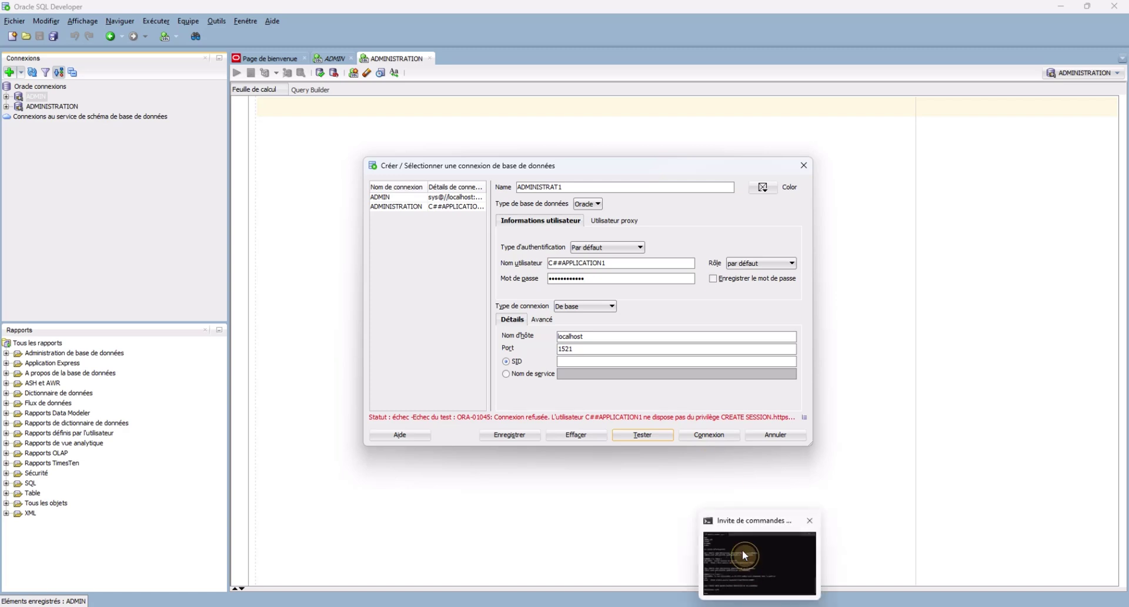
left_click(743, 549)
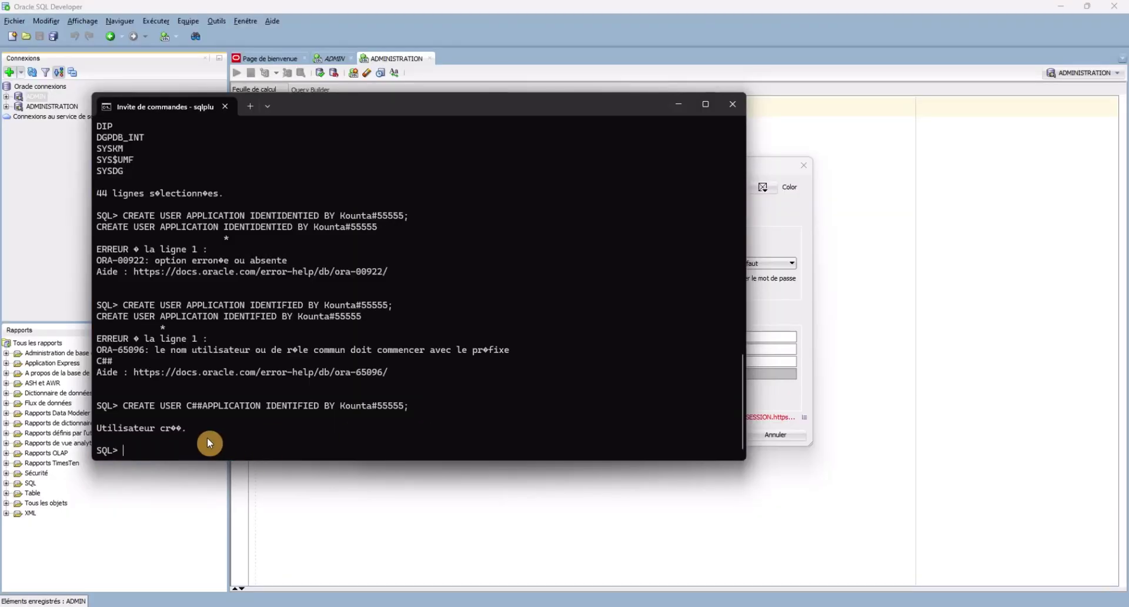
type("GRANT CREATE SESSION TO C##APPLICA")
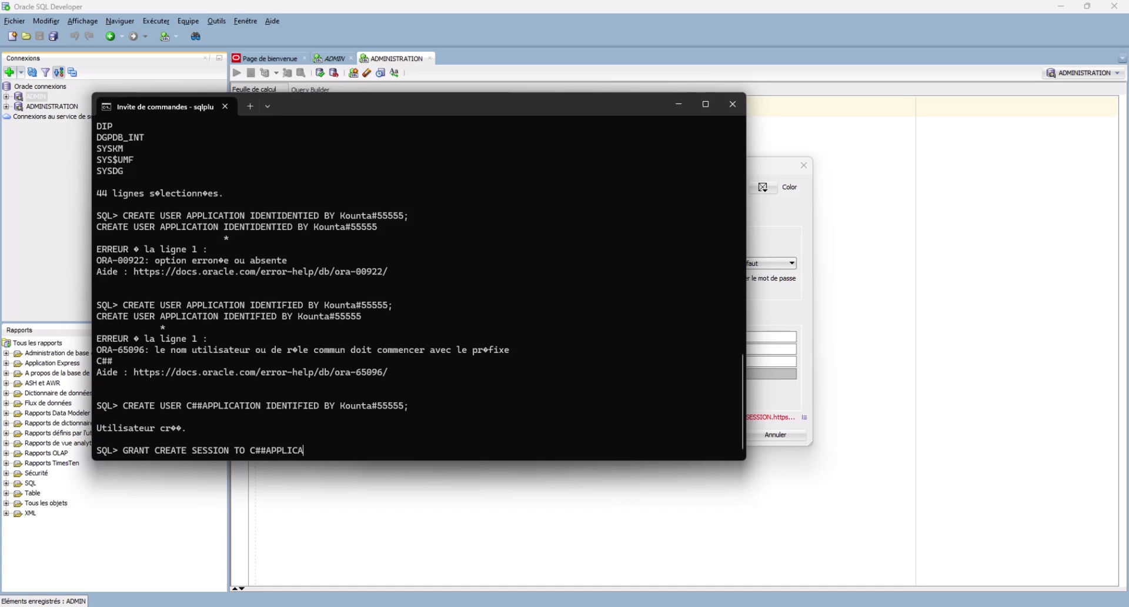
type("TION1.")
key("BackSpace")
type(";")
key("Return")
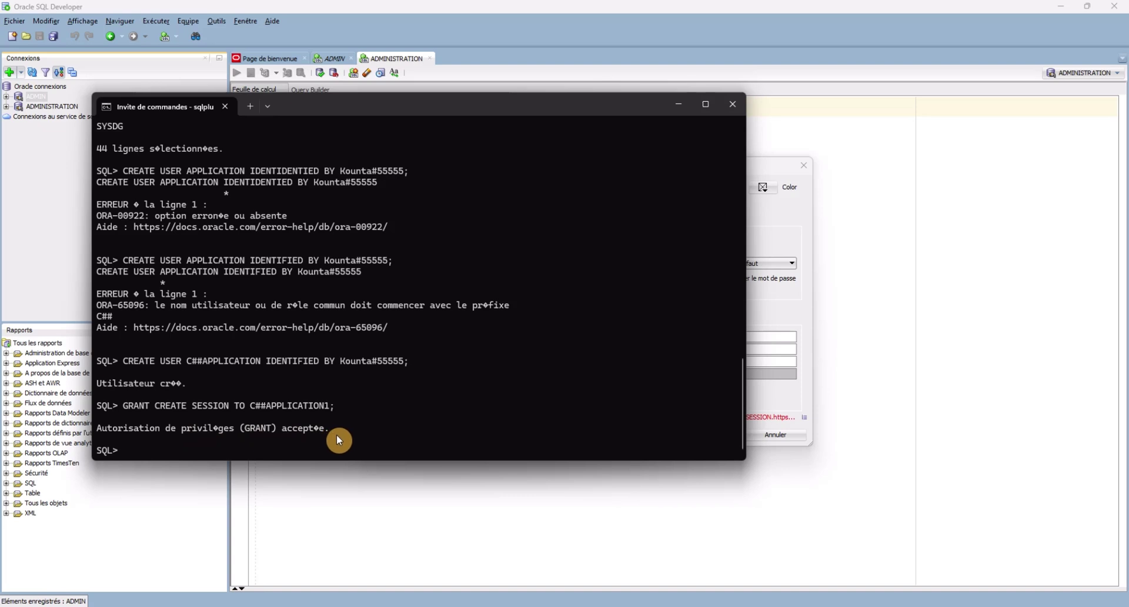
left_click(860, 298)
Retest ADMINISTRAT1 successfully, then bring the SQL*Plus terminal back to the front.
left_click(647, 432)
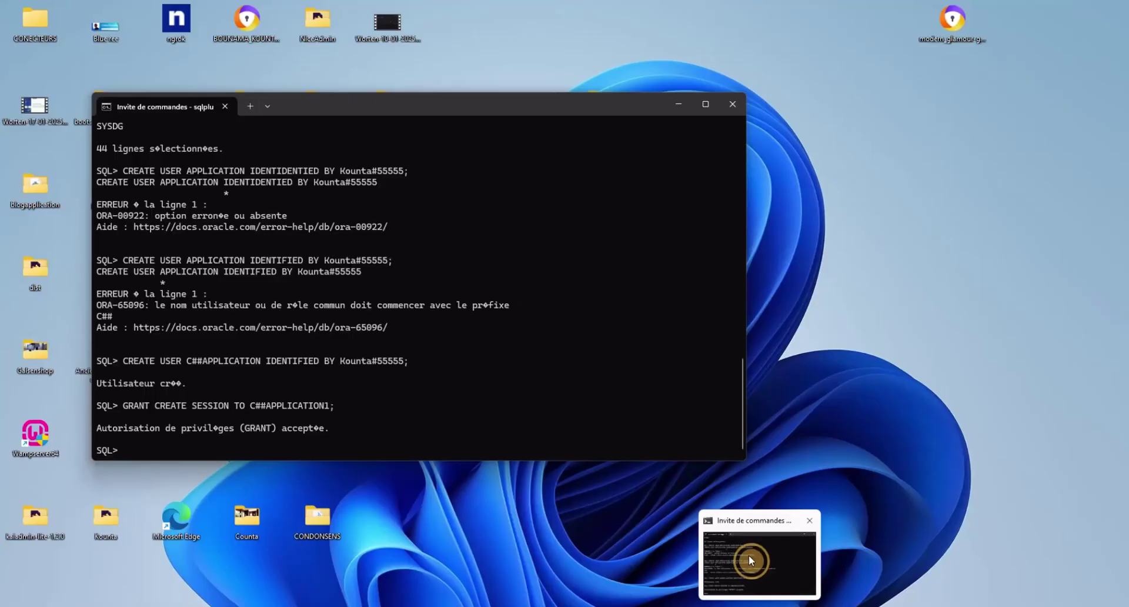
left_click(750, 560)
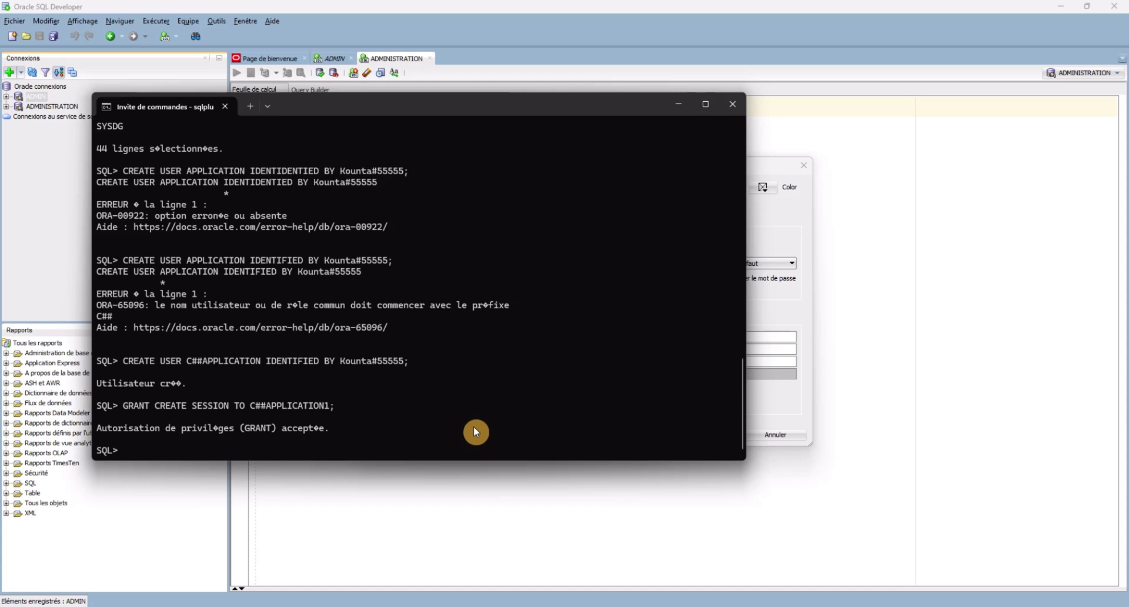
Run REVOKE CREATE SESSION FROM C##APPLICATION1; at the SQL*Plus prompt.
type("REVOKE")
type("CREATE SESS")
type("ION FROM")
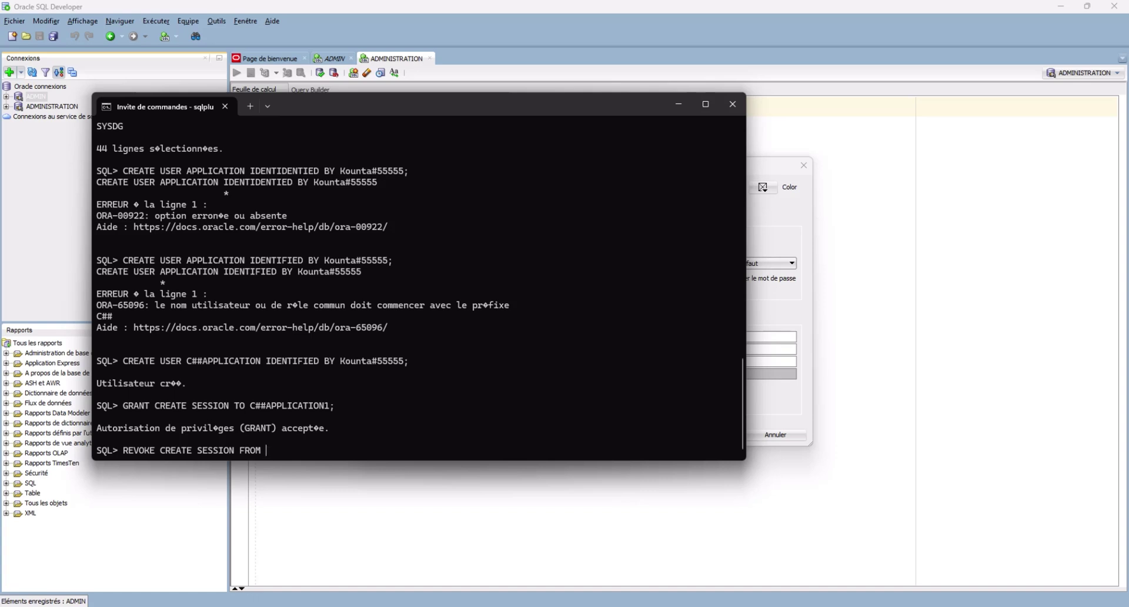
type("C##APPLICATION1;")
key("BackSpace")
type(".")
key("BackSpace")
type(";")
key("Return")
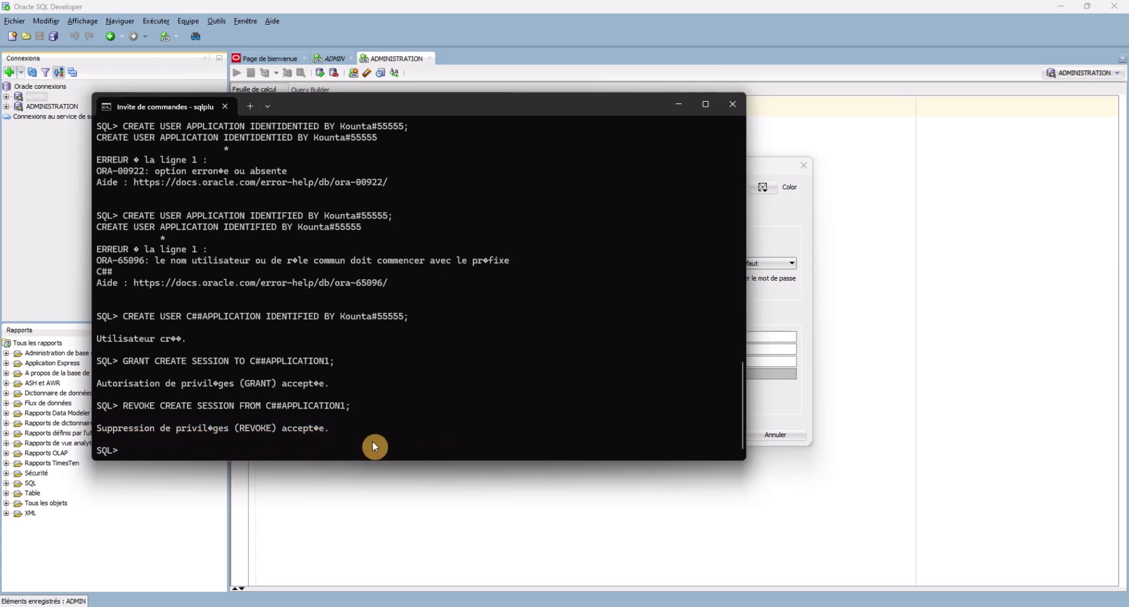
Retest ADMINISTRAT1 after the revoke, then rerun the earlier GRANT command from SQL*Plus history.
left_click(746, 481)
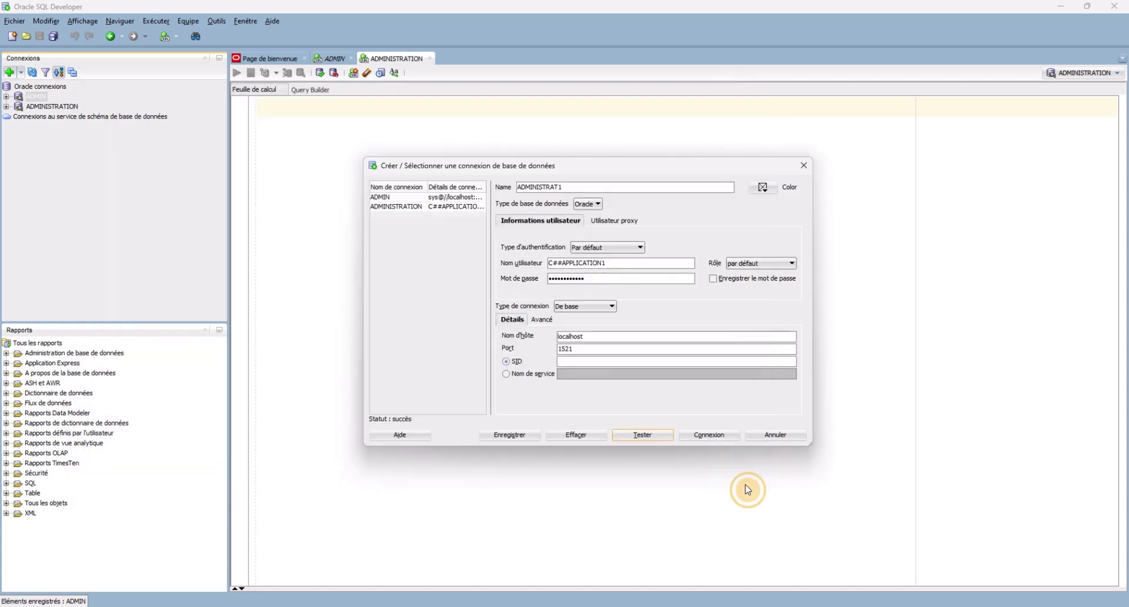
left_click(641, 436)
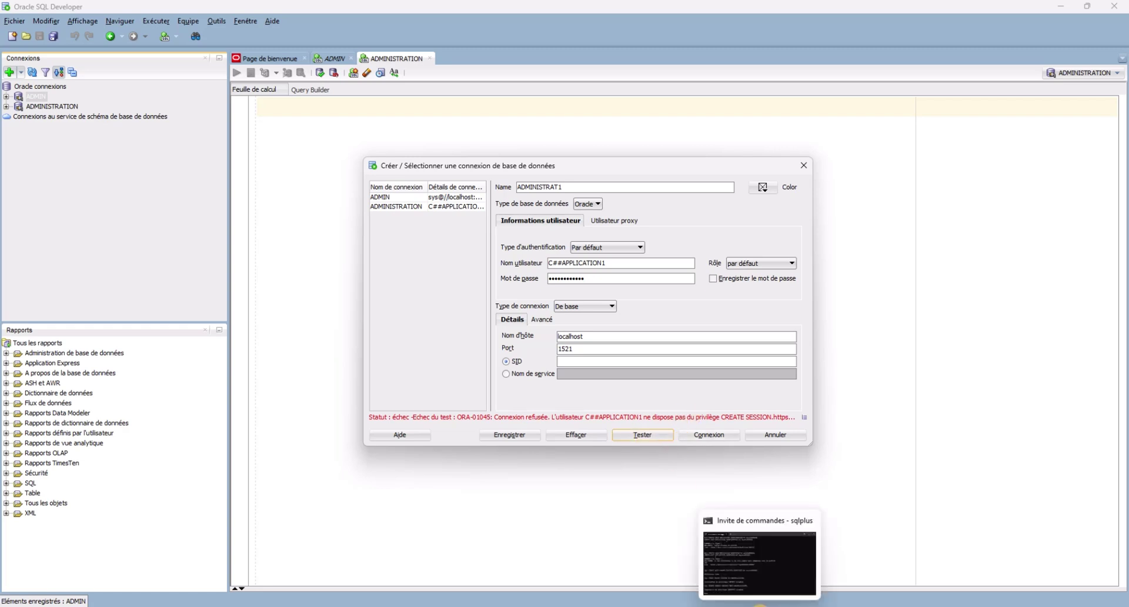
left_click(760, 605)
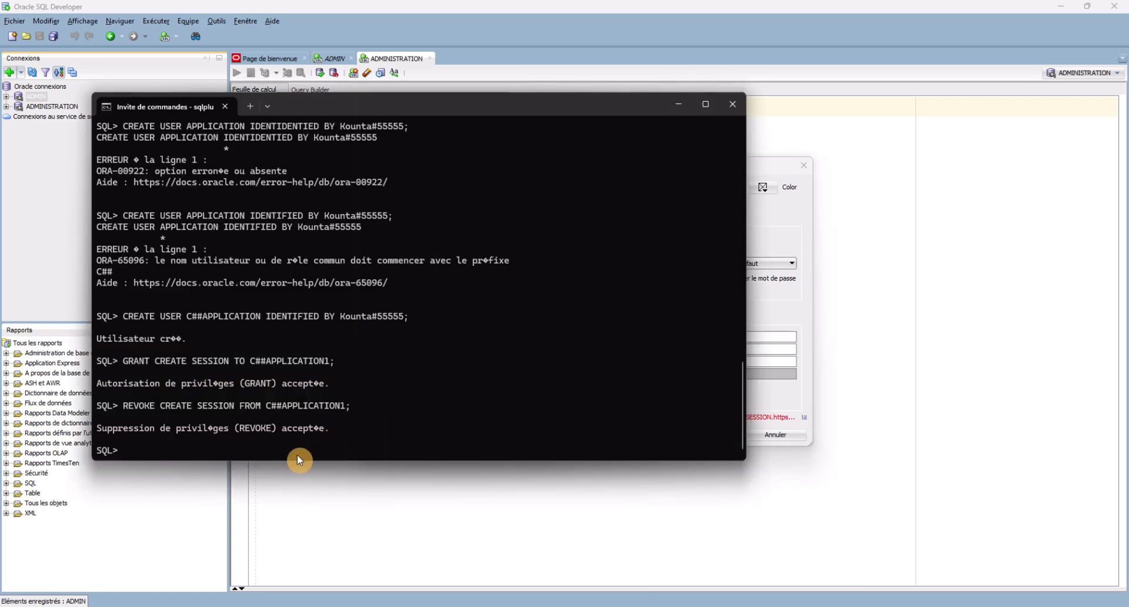
key("Up")
key("Up")
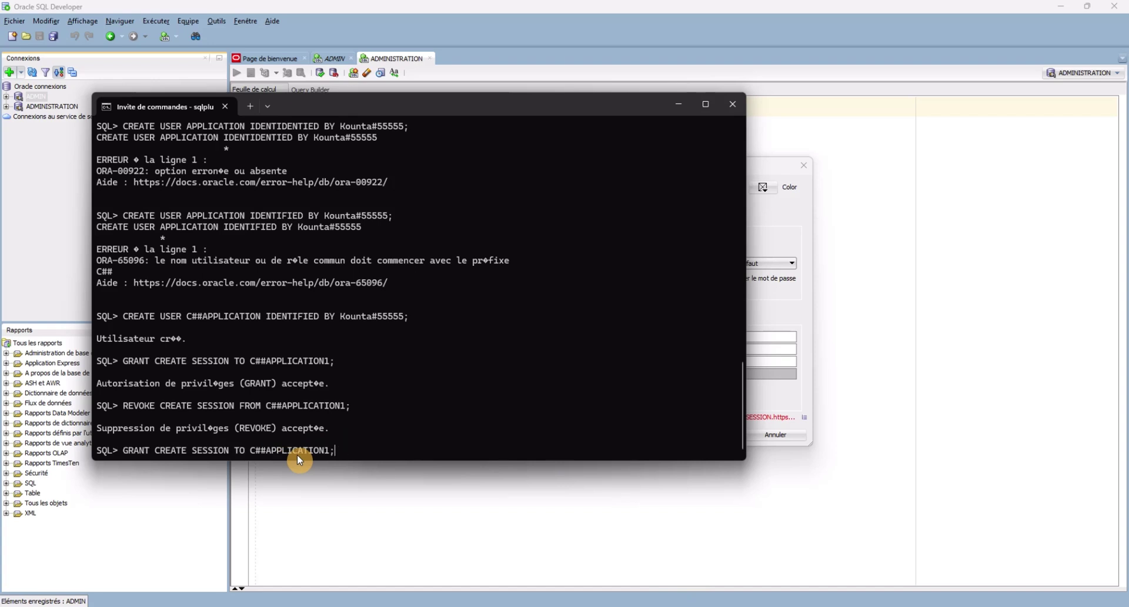
key("Return")
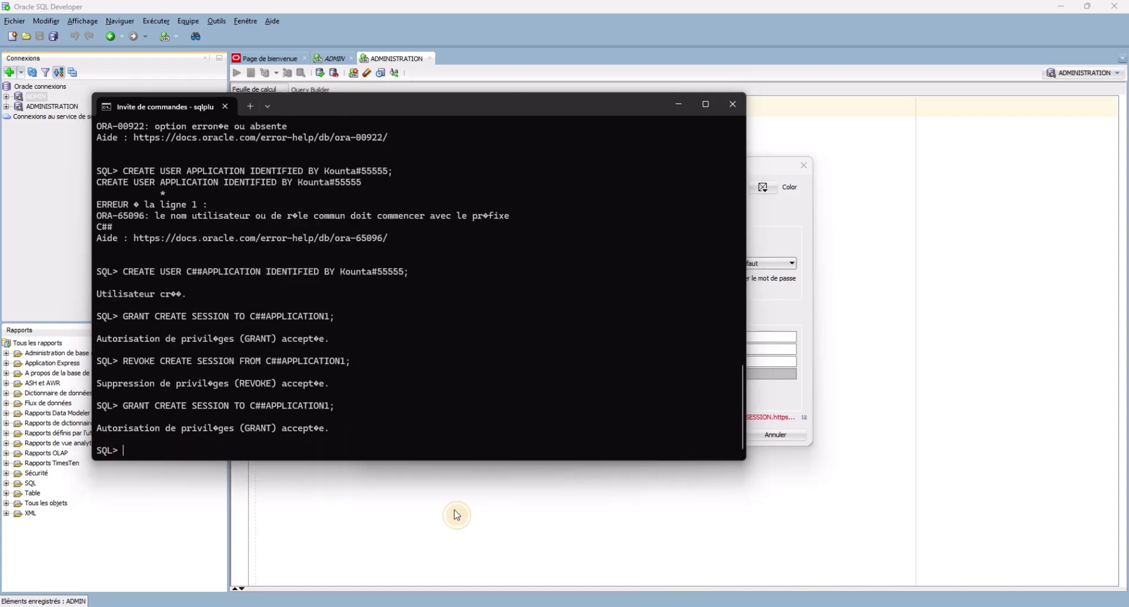
Retest ADMINISTRAT1 successfully and connect with it, opening its own worksheet.
left_click(457, 516)
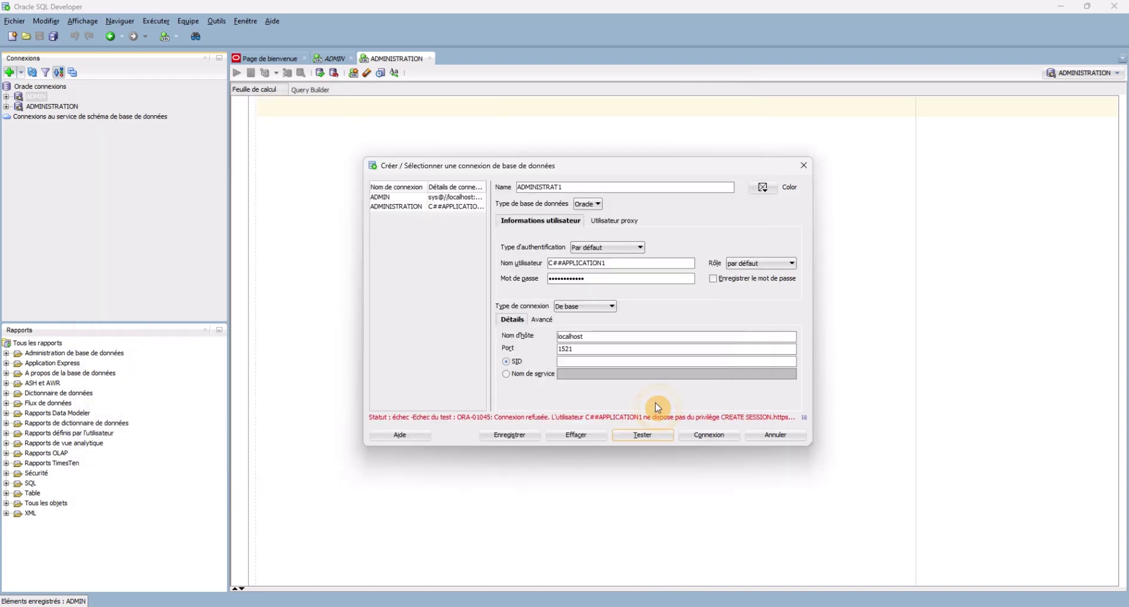
left_click(651, 436)
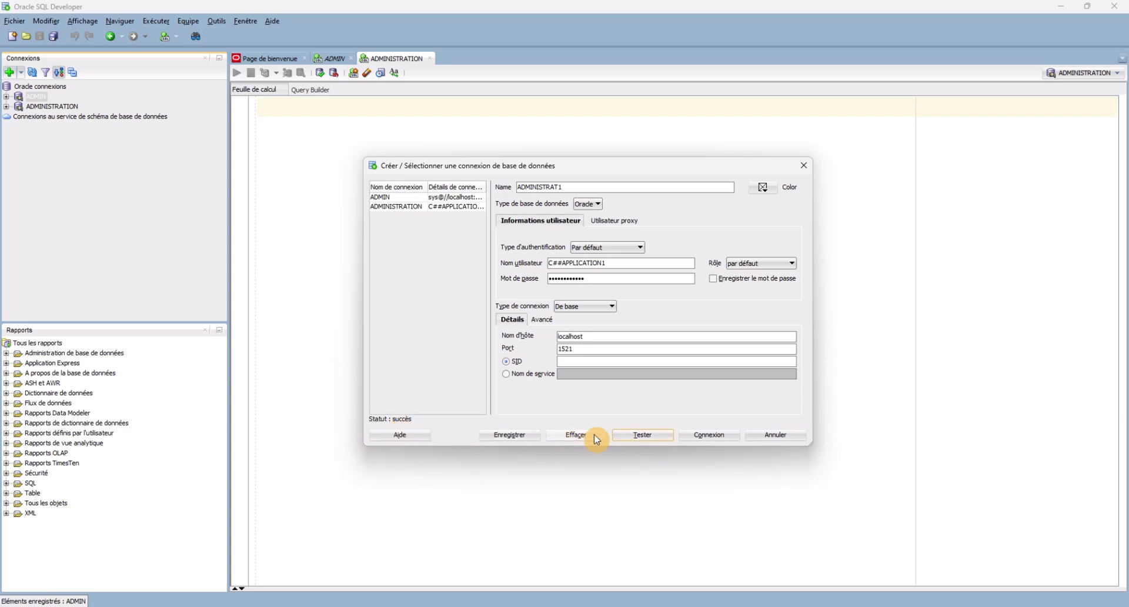
left_click(640, 437)
left_click(710, 434)
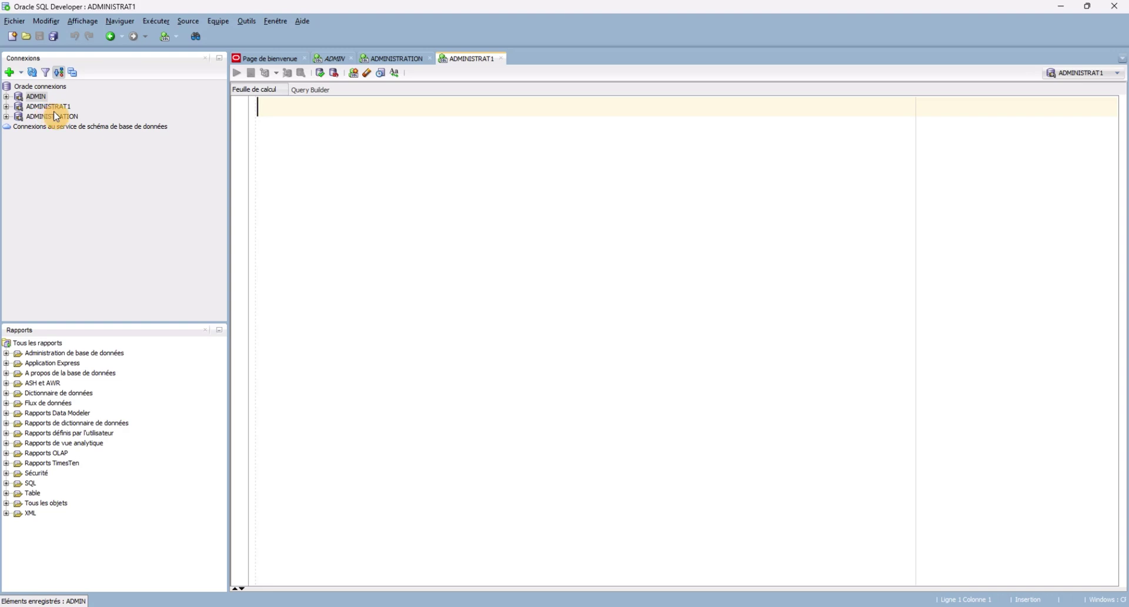
left_click(7, 98)
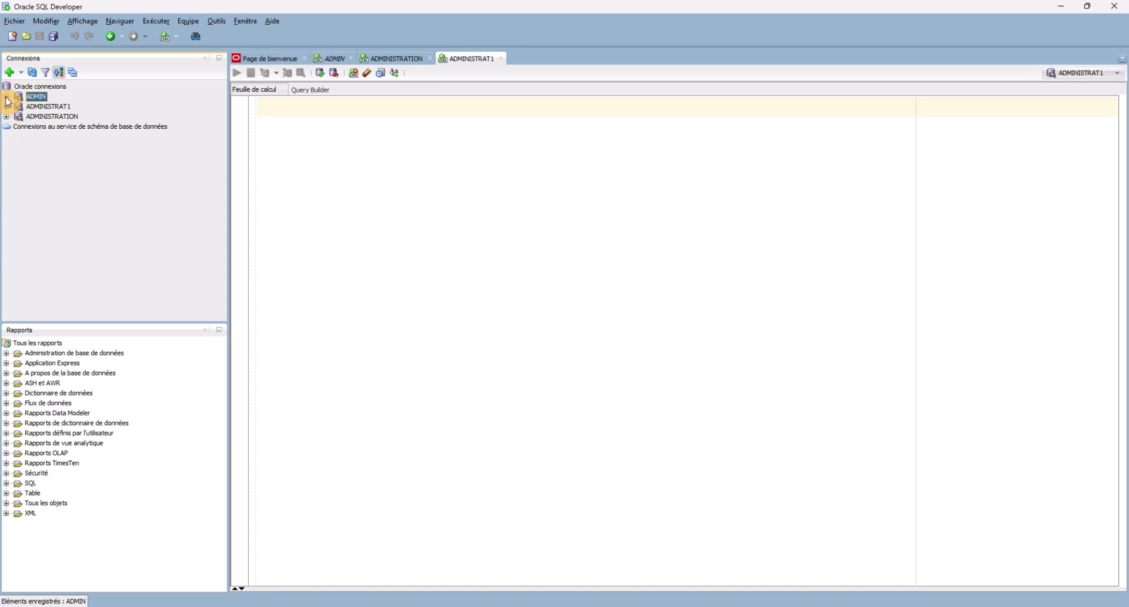
left_click(6, 98)
left_click(7, 96)
left_click(7, 106)
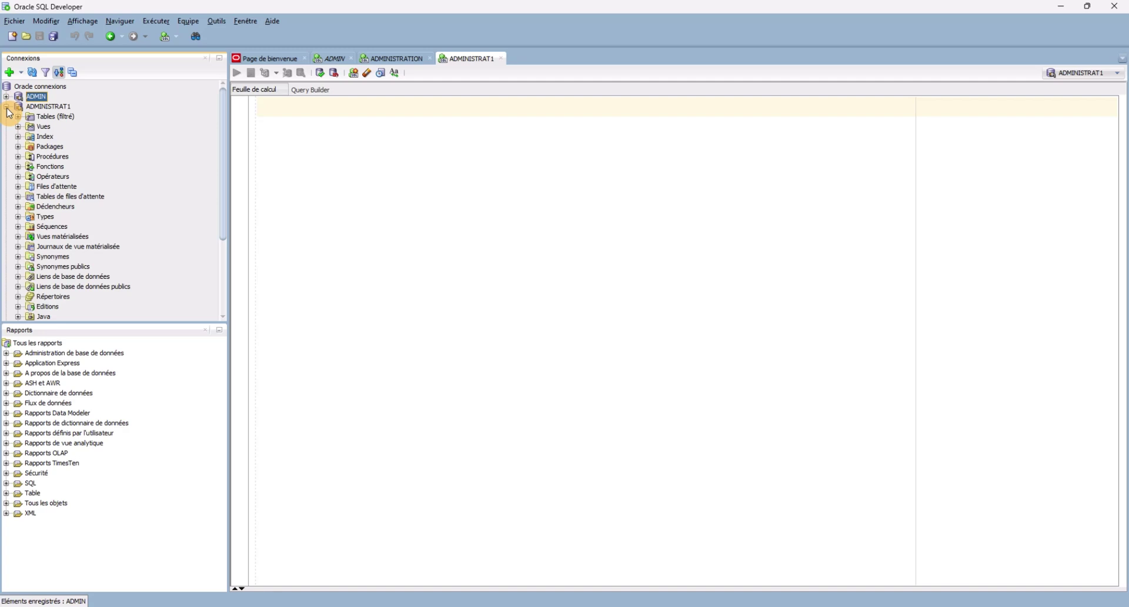
left_click(7, 107)
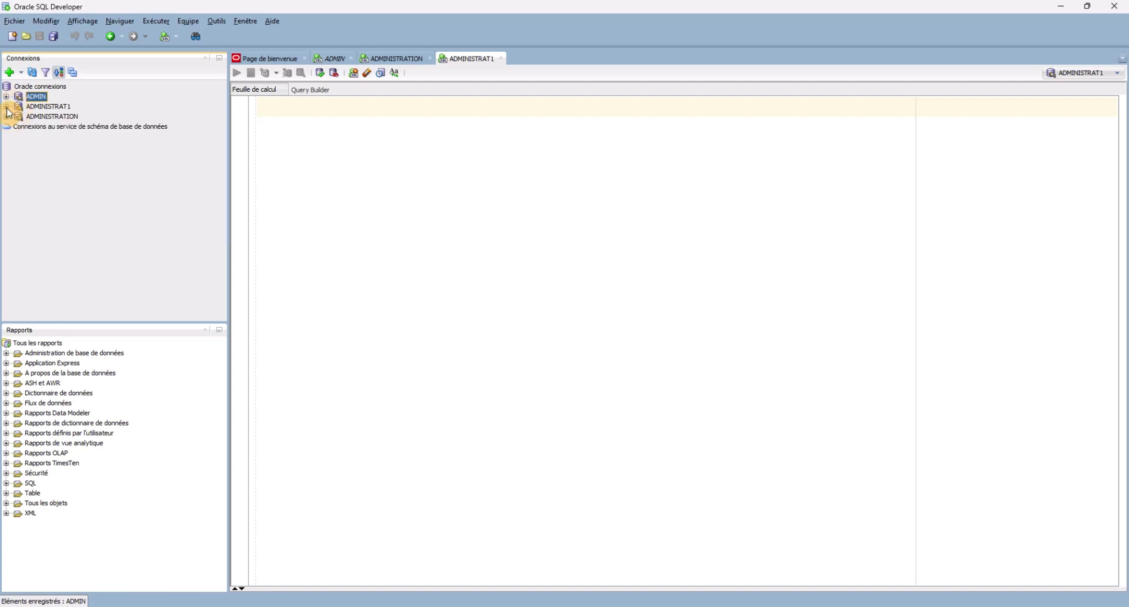